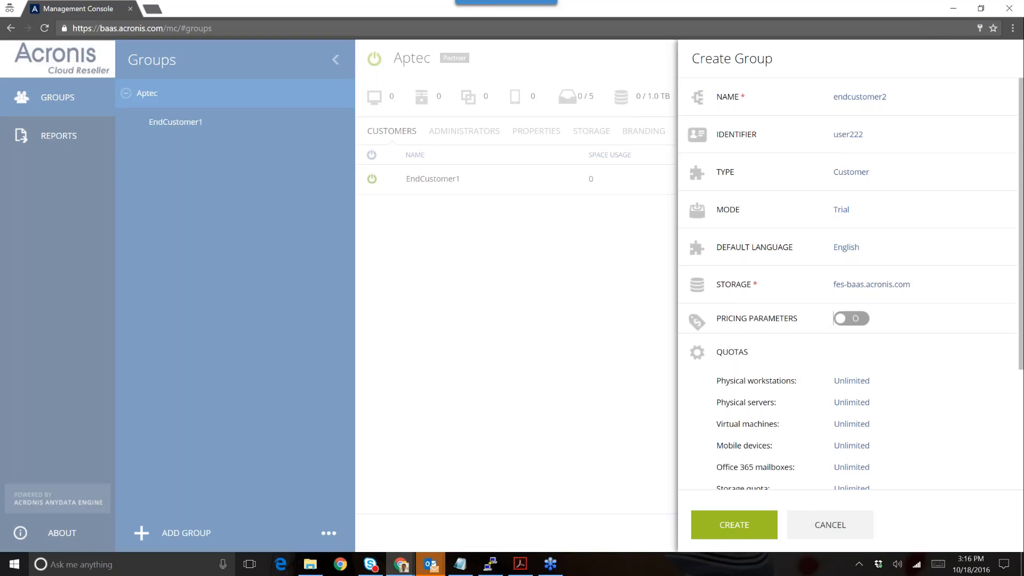
- Cancel the endcustomer2 group draft and view the current-month custom summary report
click(830, 525)
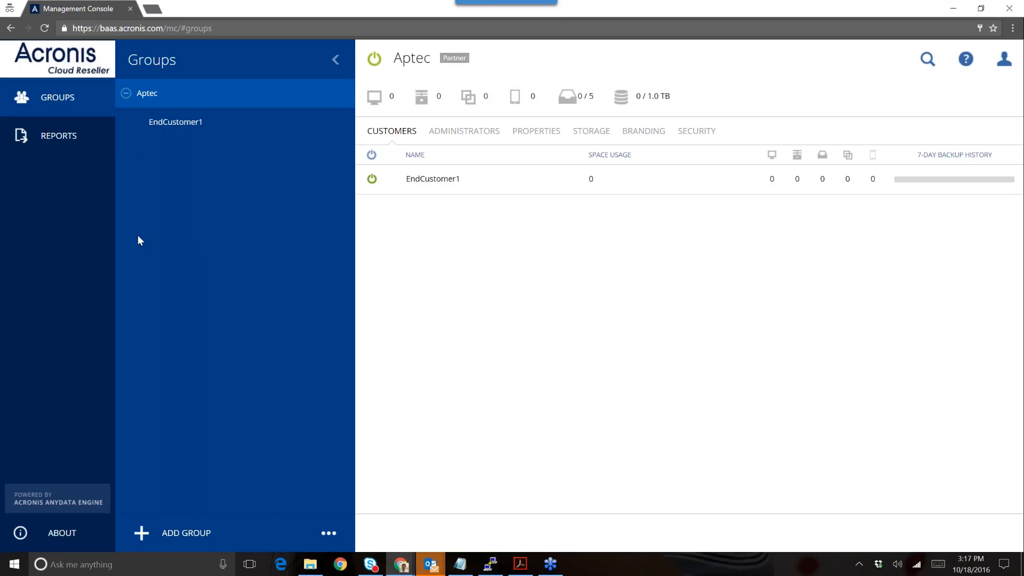
click(72, 137)
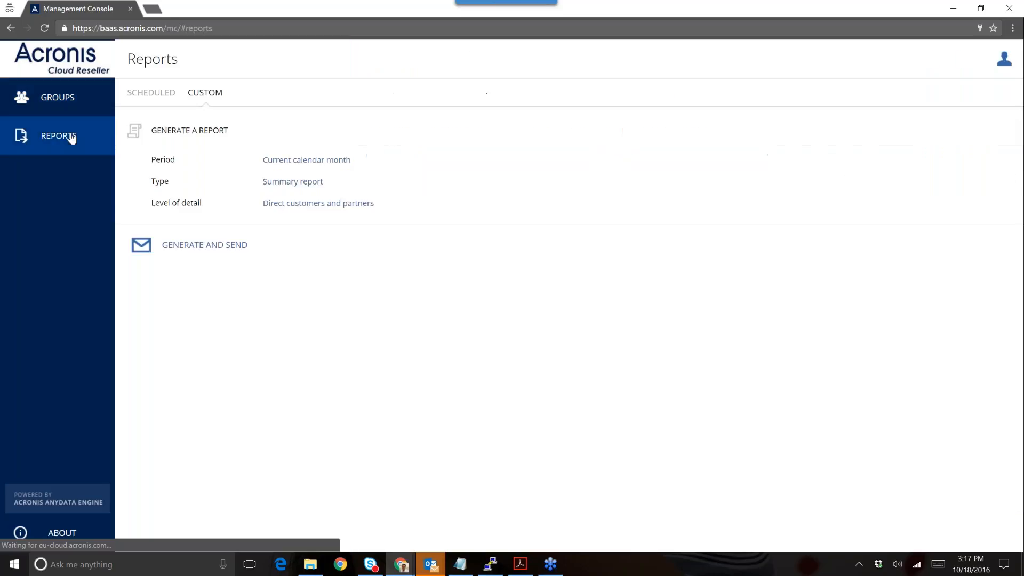
- Check the Scheduled monthly summary and Custom report options, then return to Aptec's Groups view
click(150, 93)
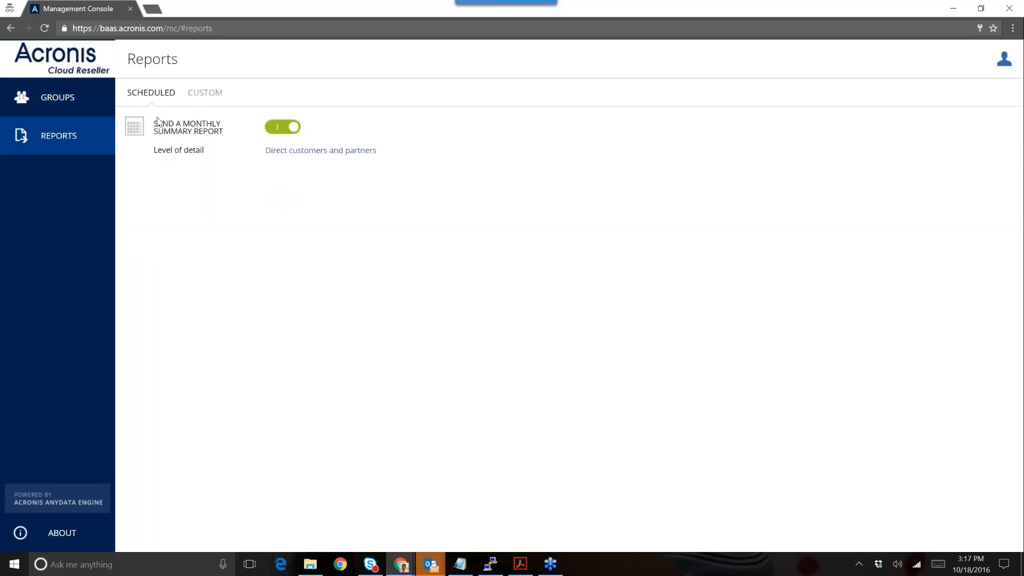
click(206, 95)
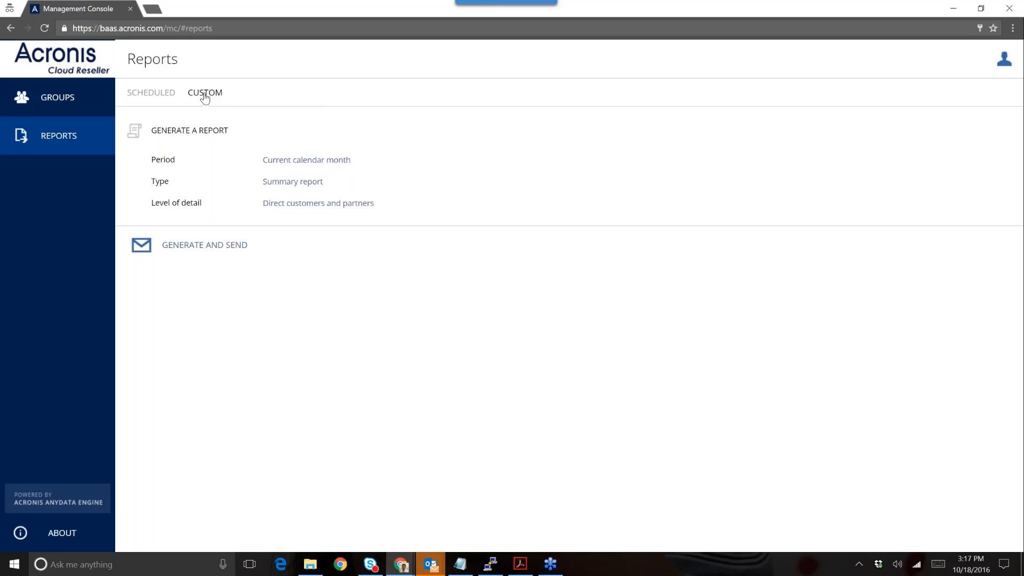
click(80, 99)
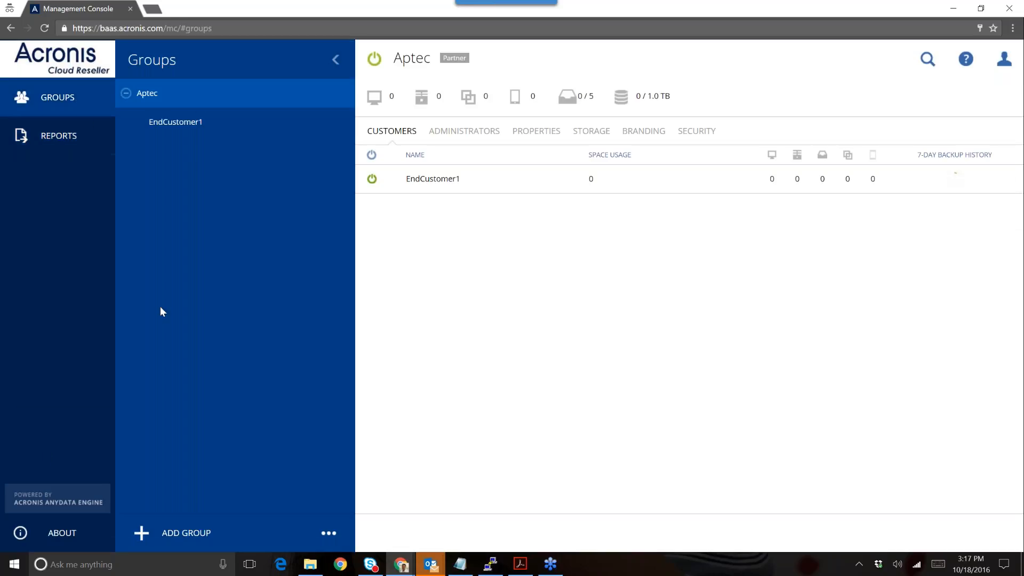
click(36, 536)
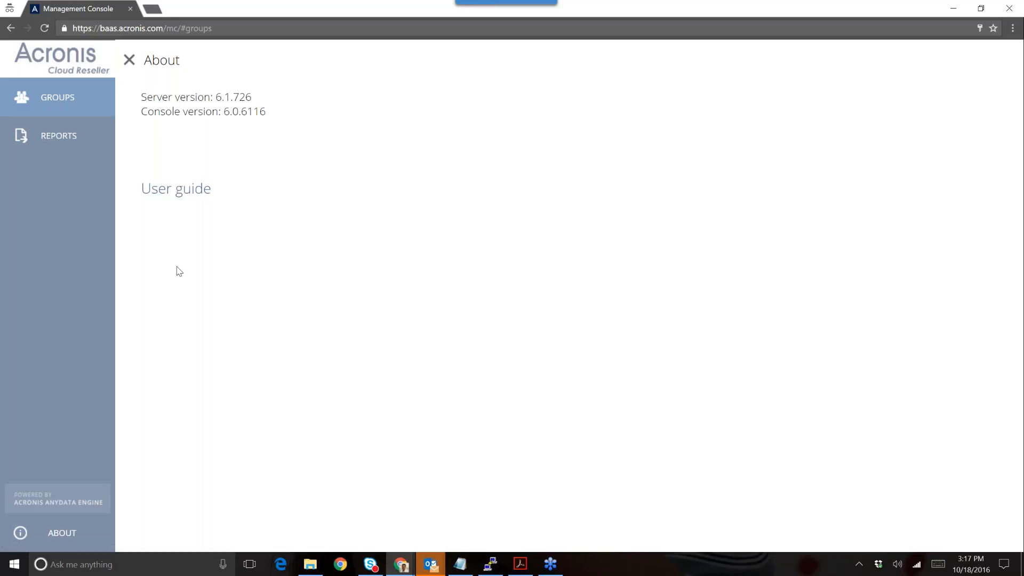
click(129, 60)
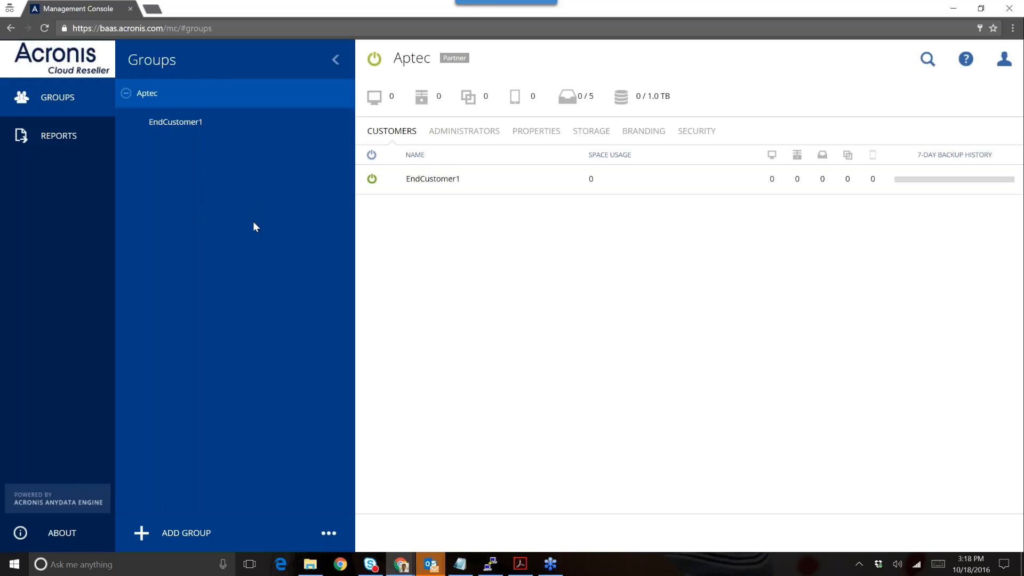
- Select EndCustomer1 in the Groups tree and bring up a blank Add account form
click(187, 133)
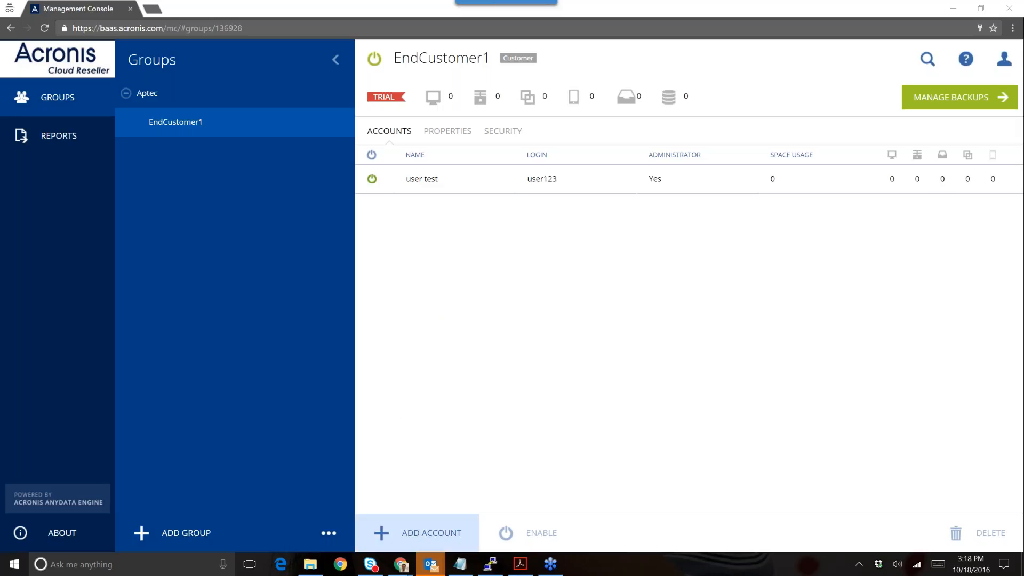
click(427, 543)
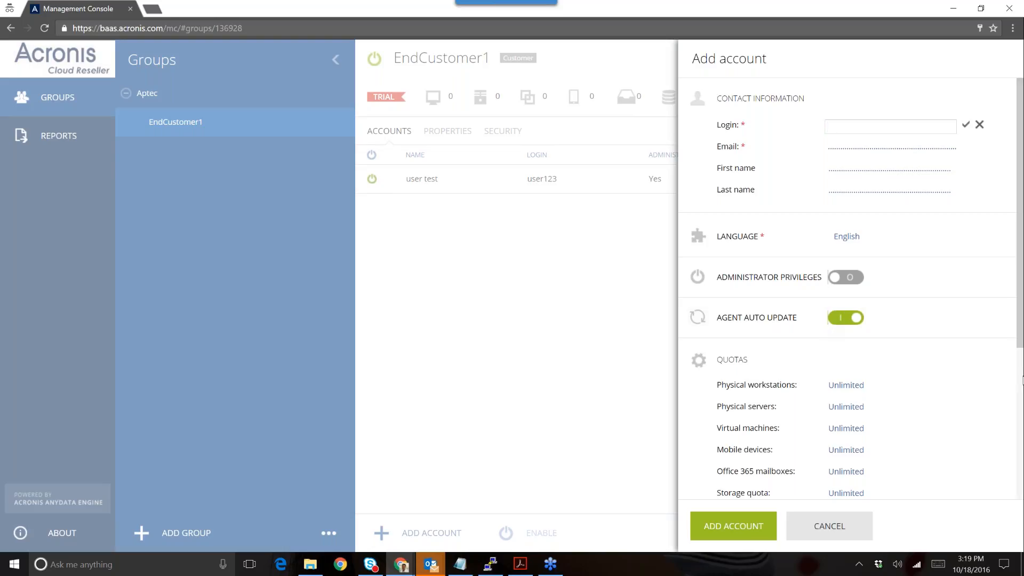
- Inspect the new account's physical workstations quota and overage fields, then cancel the account
scroll(1021, 380, down, 3)
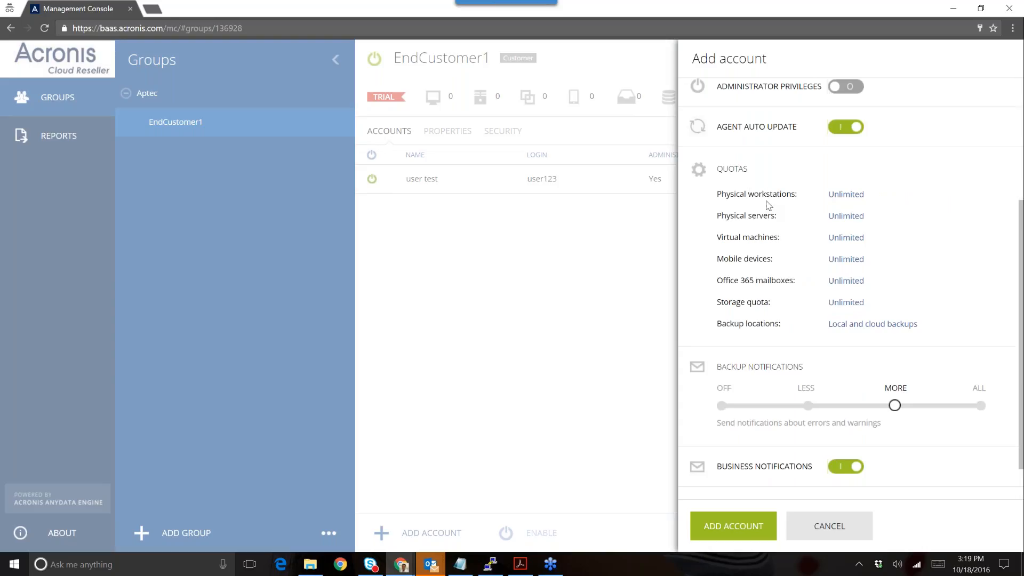
mouse_move(811, 220)
click(833, 195)
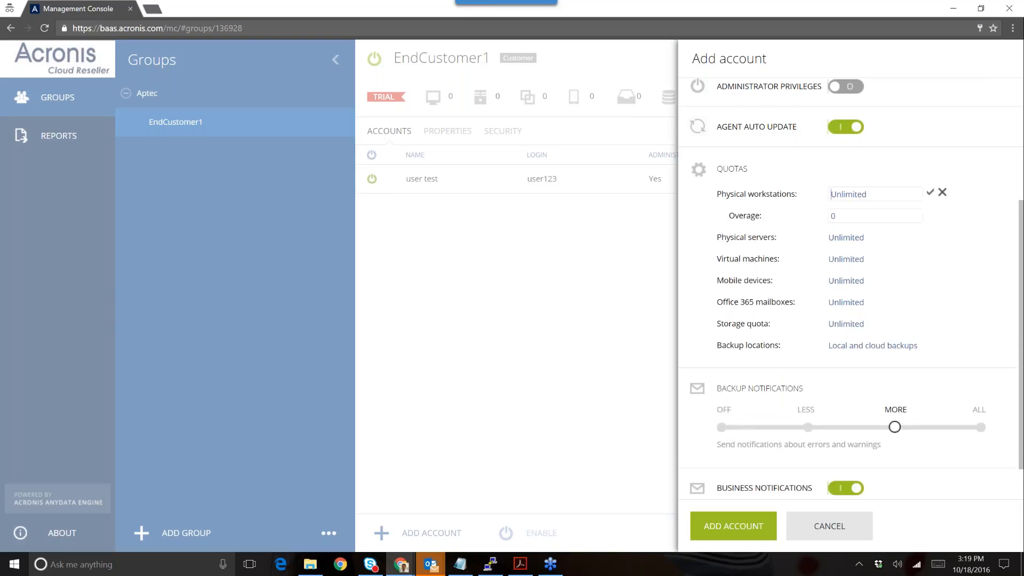
click(839, 219)
click(874, 197)
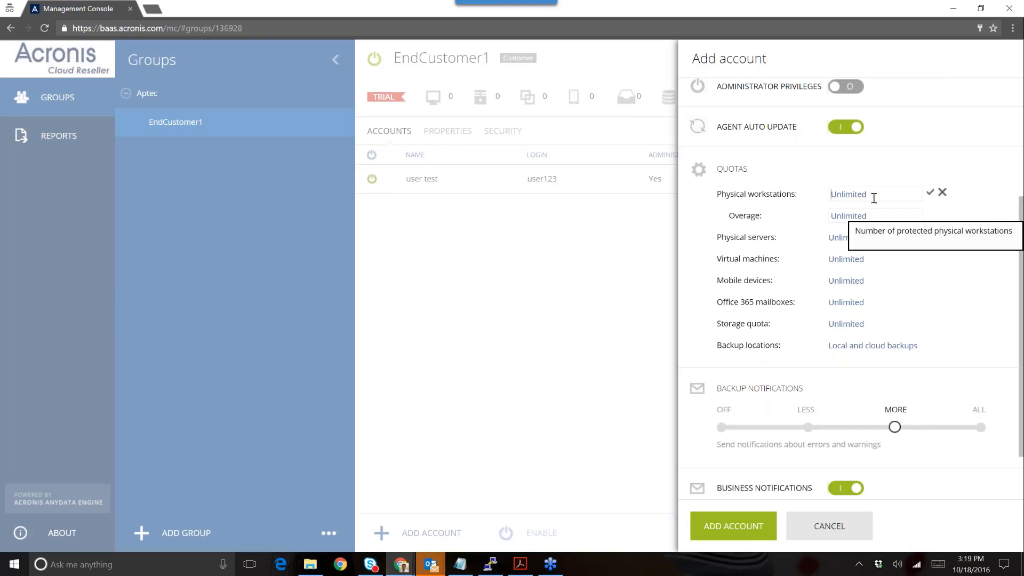
scroll(888, 190, up, 1)
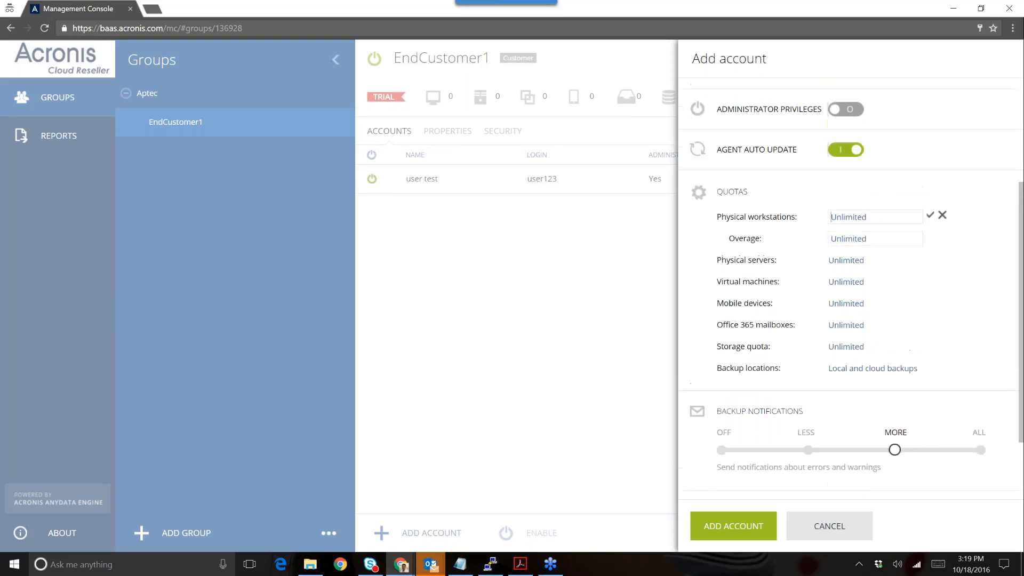
click(283, 419)
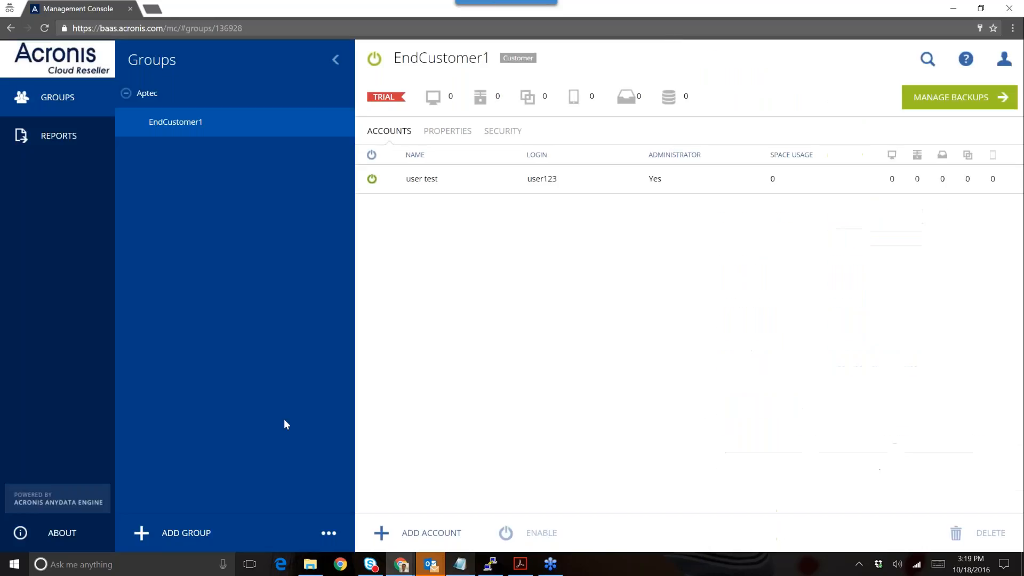
- Start a new EndCustomer1 account, try the workstations quota field, then close the form unsaved
click(409, 189)
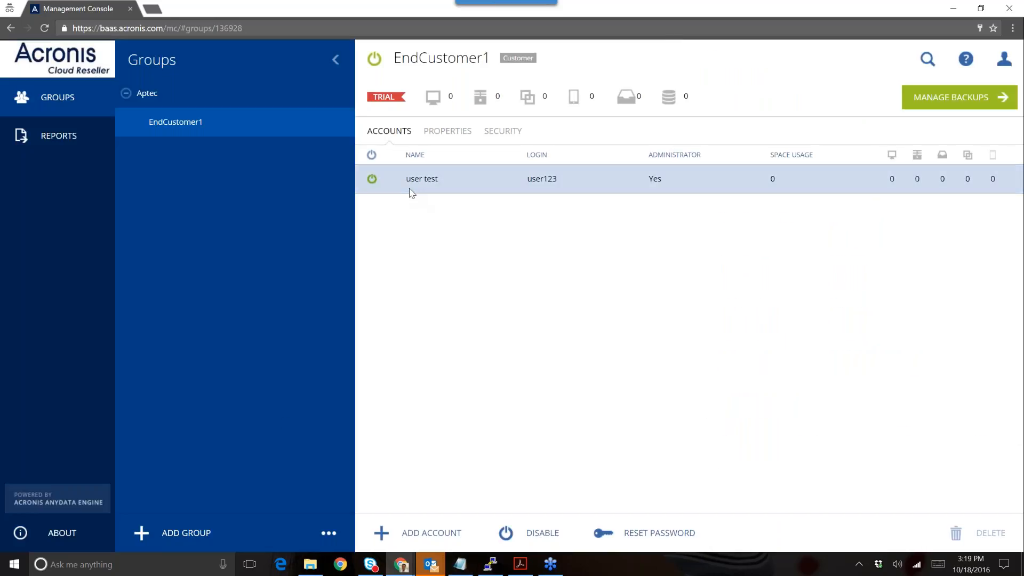
click(419, 548)
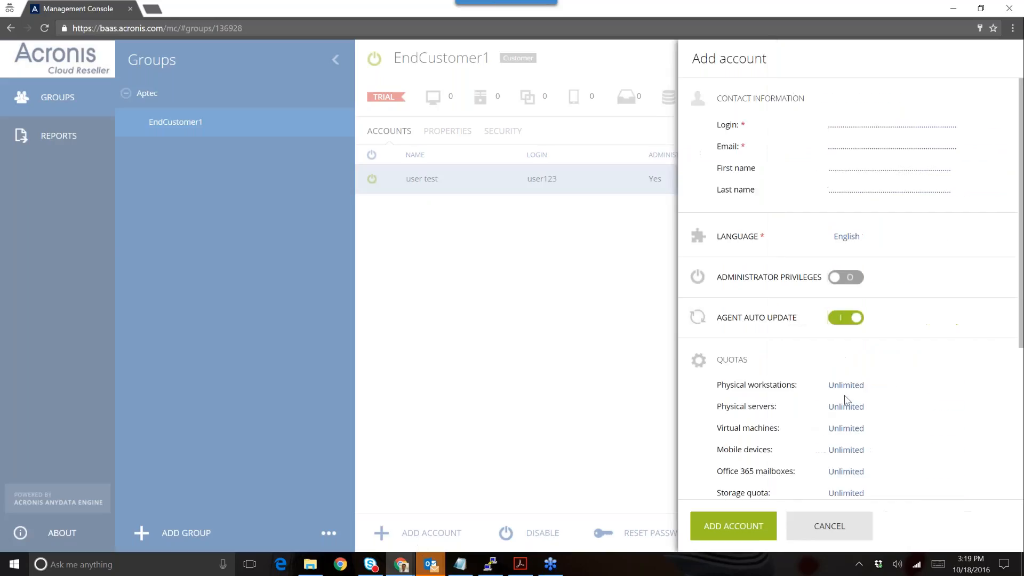
click(848, 386)
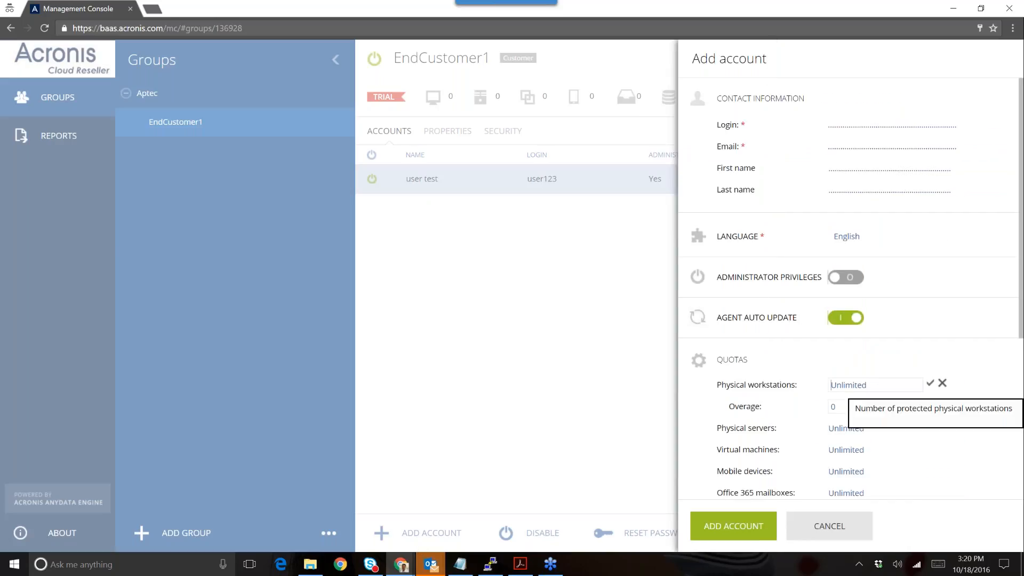
click(942, 383)
click(847, 390)
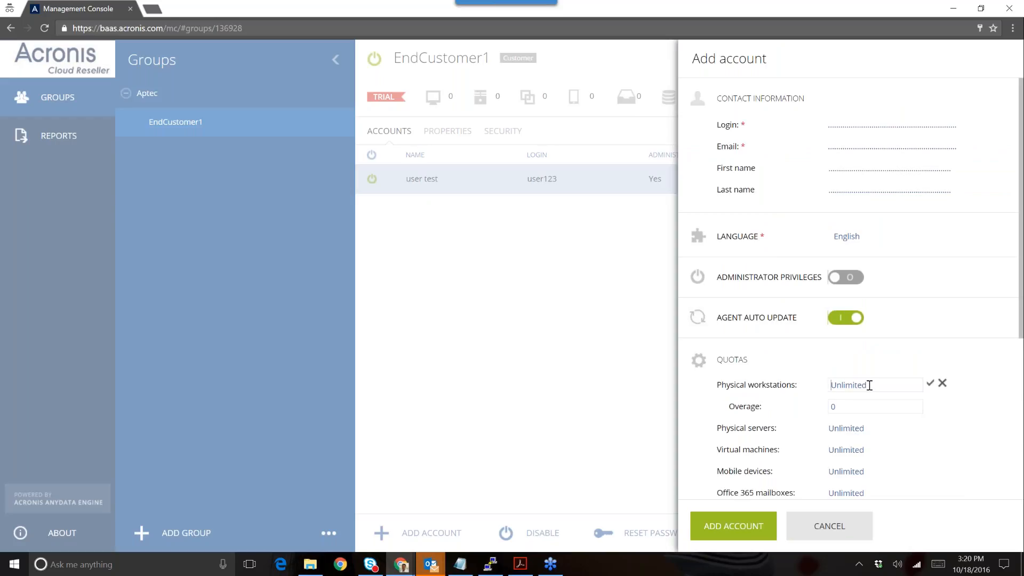
click(844, 521)
click(845, 524)
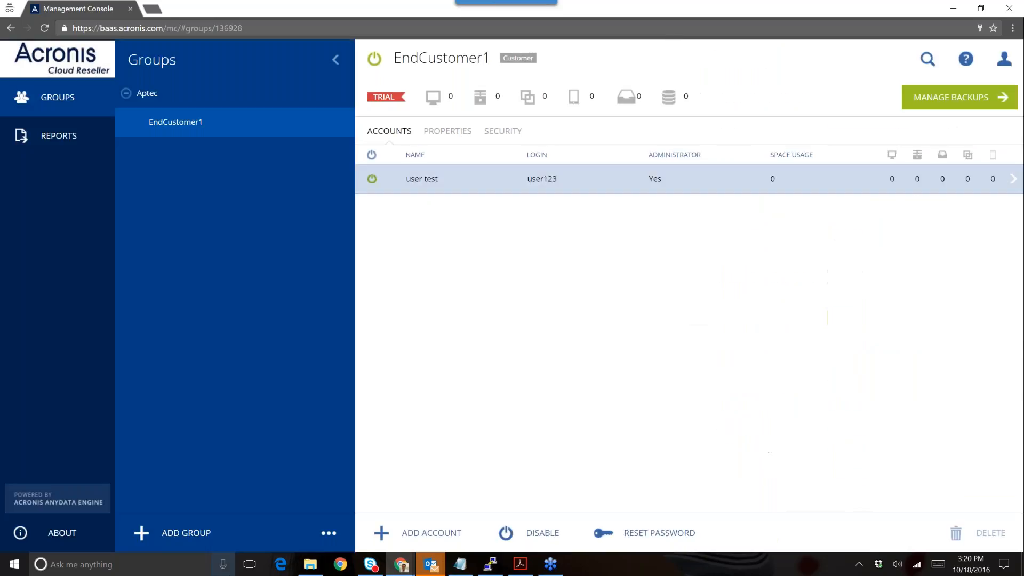
- Reopen Add account and set physical workstations quota to 10 with overage 2
click(426, 532)
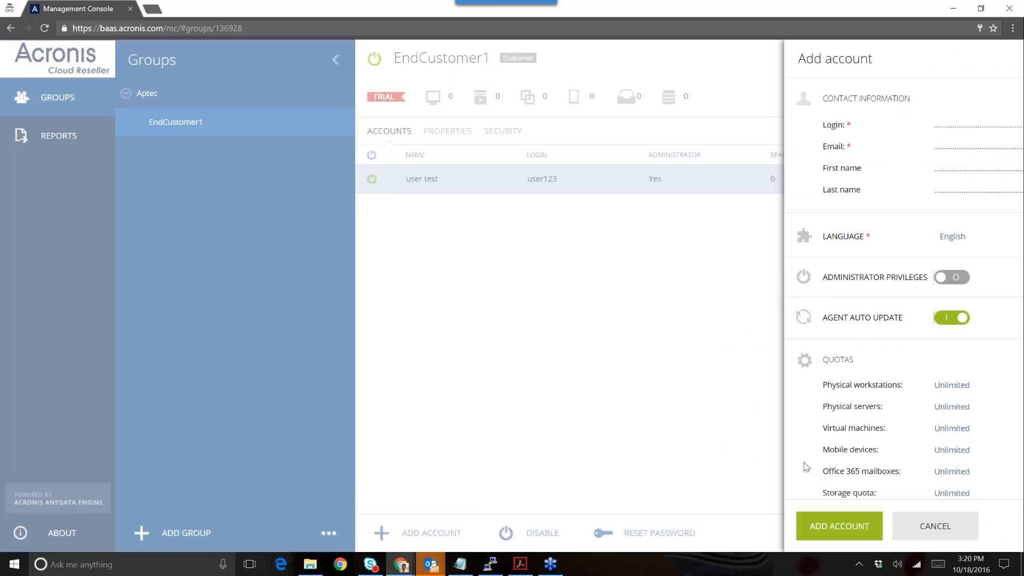
click(848, 385)
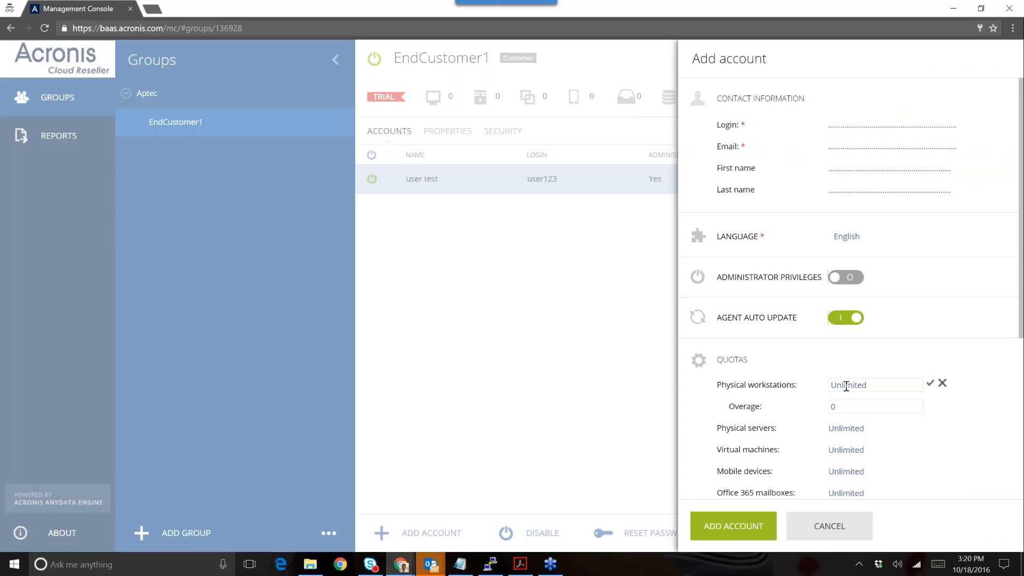
text(10)
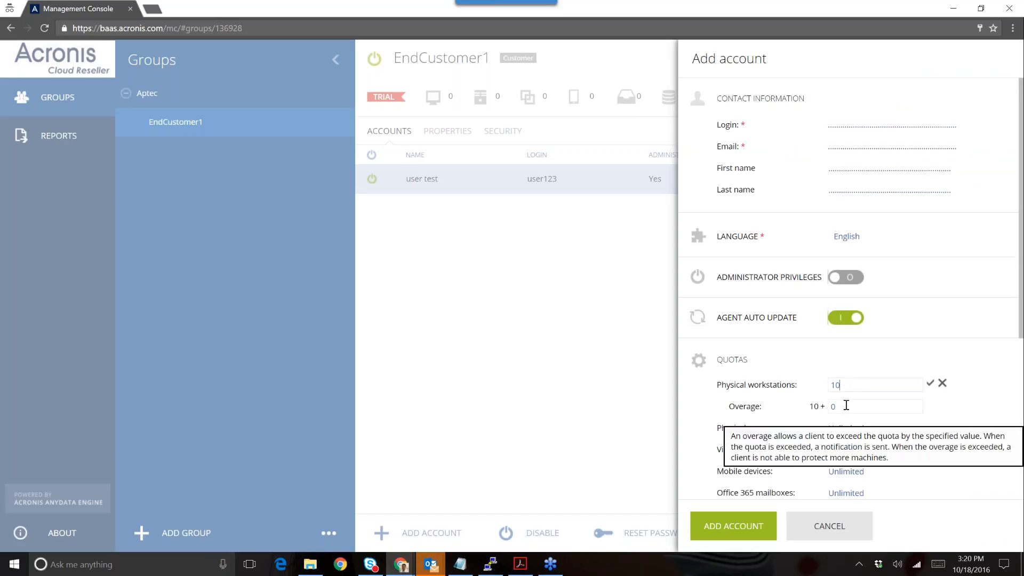
click(846, 405)
text(2)
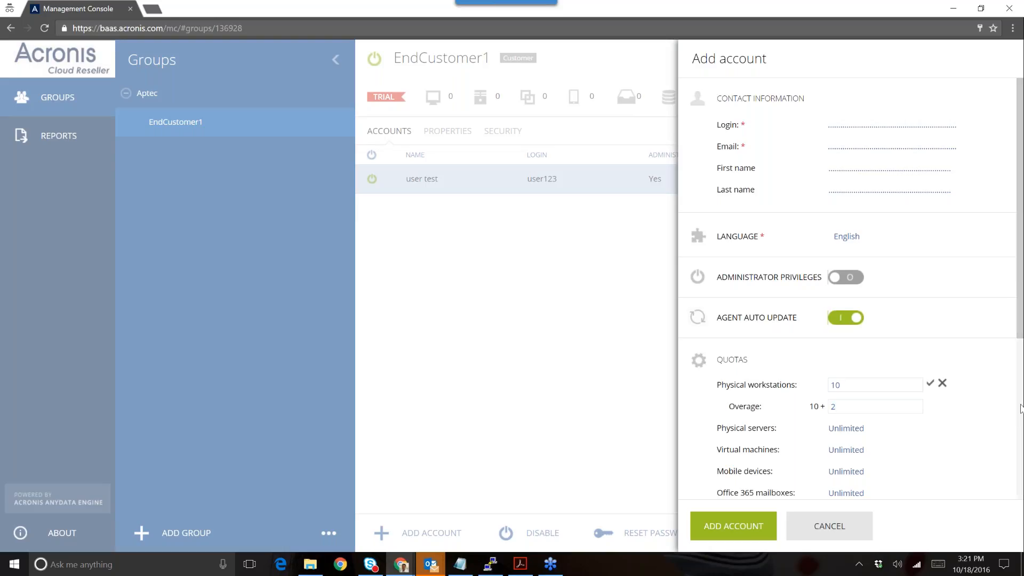
click(1021, 408)
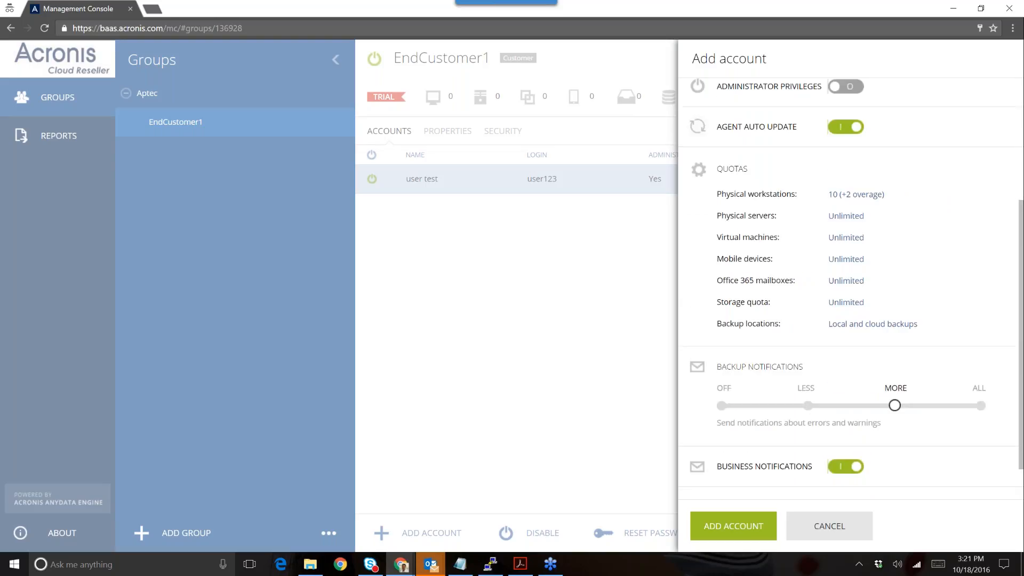
mouse_move(842, 301)
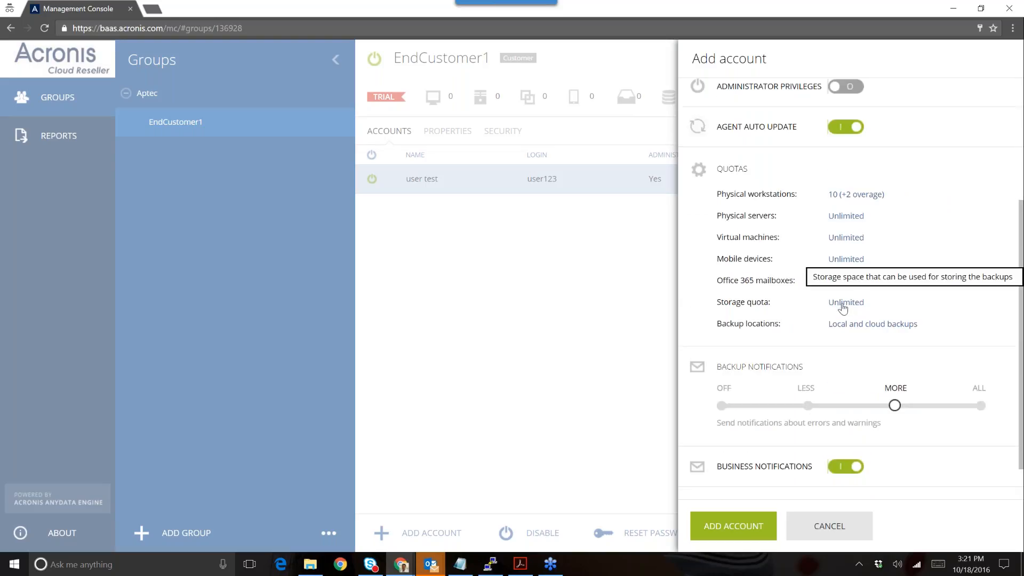
mouse_move(840, 323)
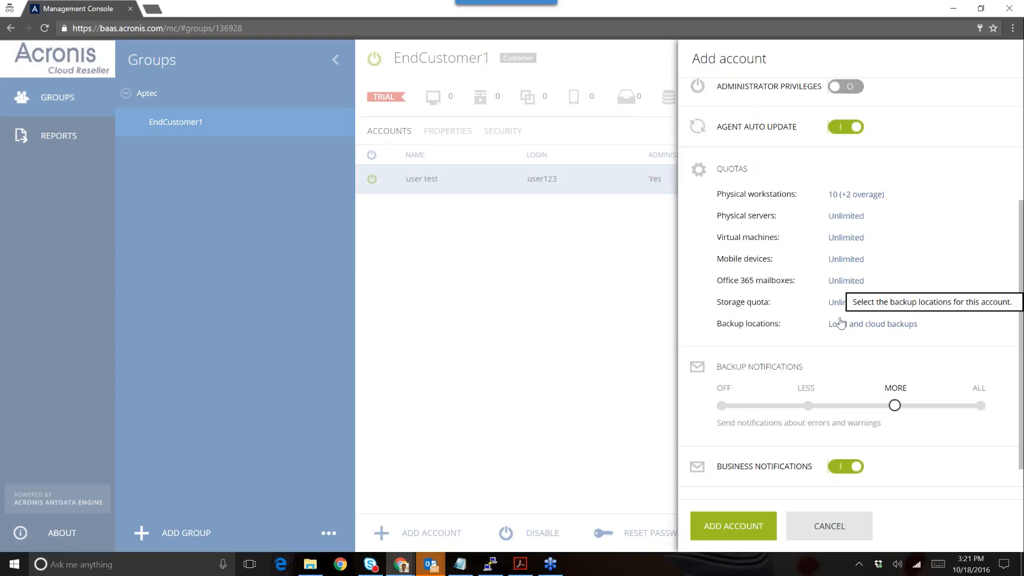
click(840, 323)
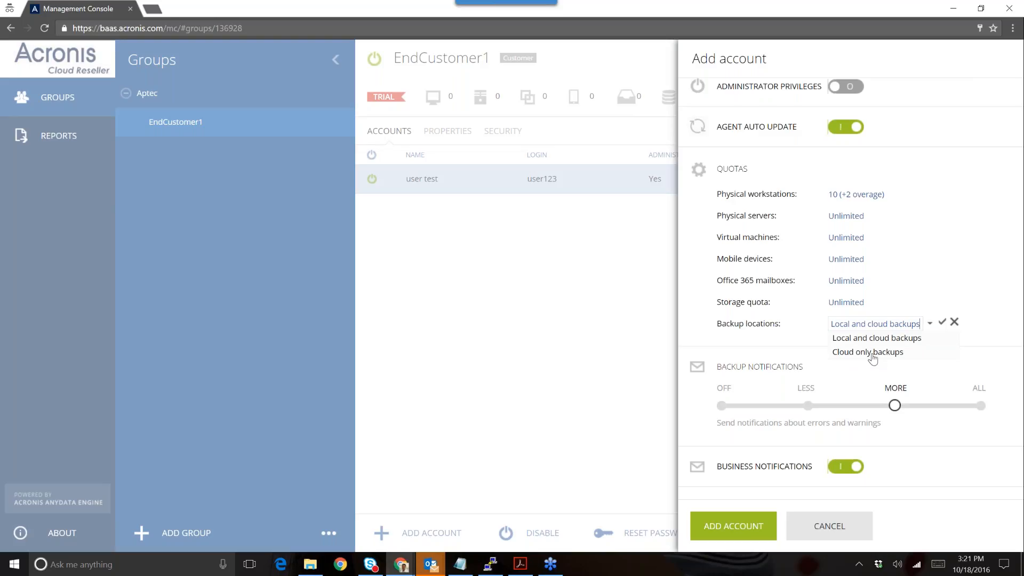
click(873, 353)
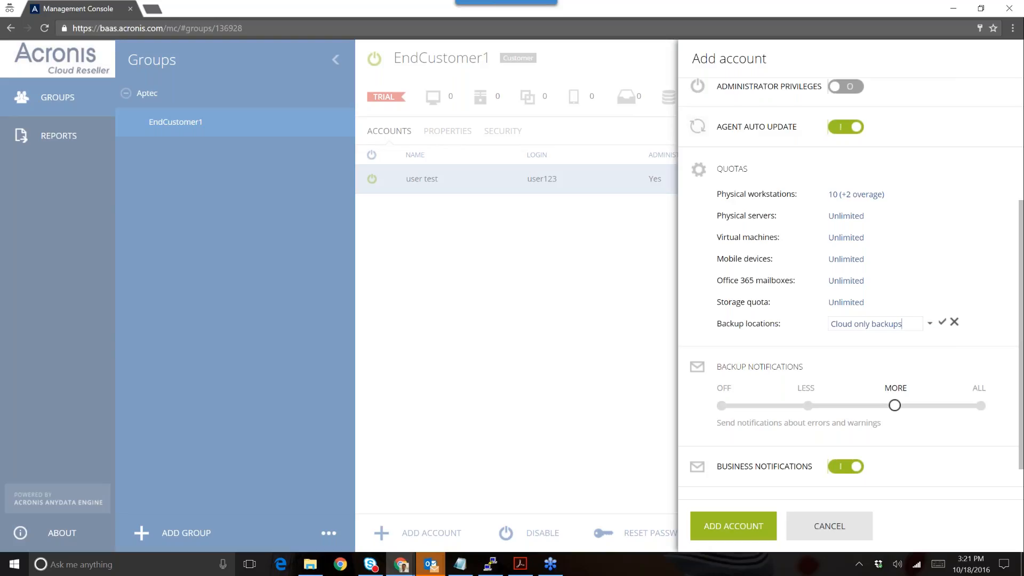
click(954, 323)
- Move the new account's backup notifications slider from errors only to All
click(815, 408)
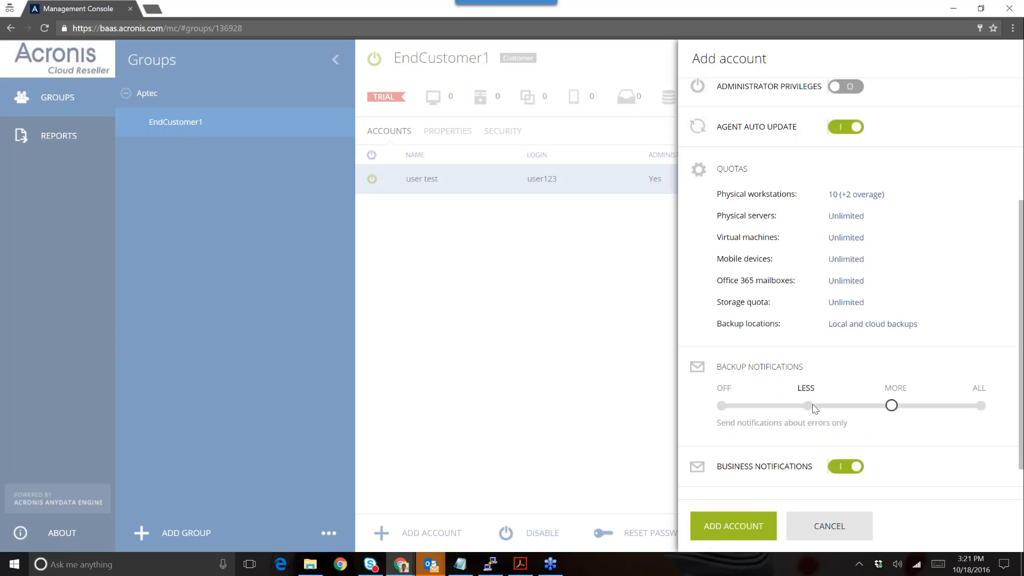
right_click(900, 408)
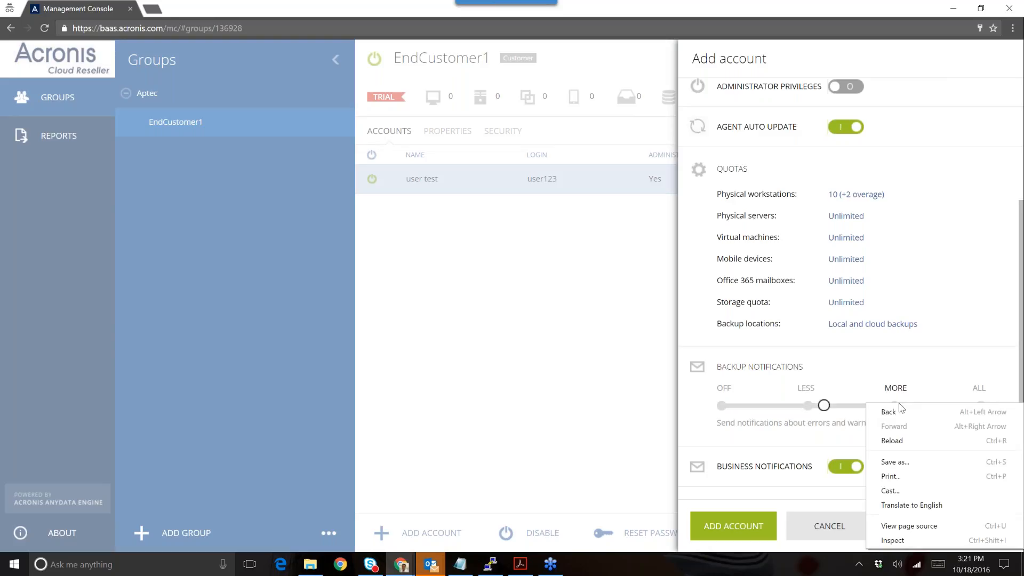
click(897, 378)
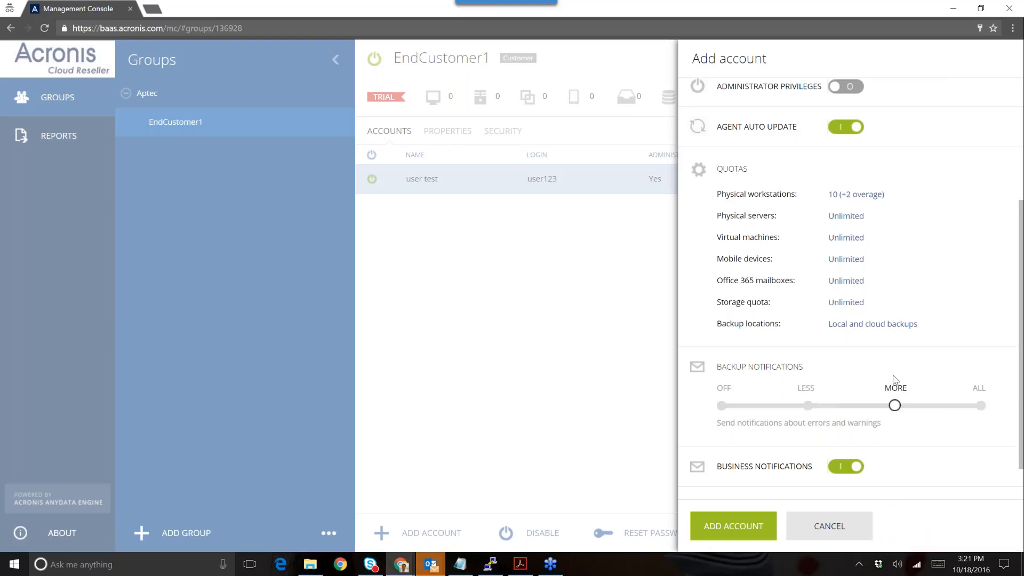
click(981, 407)
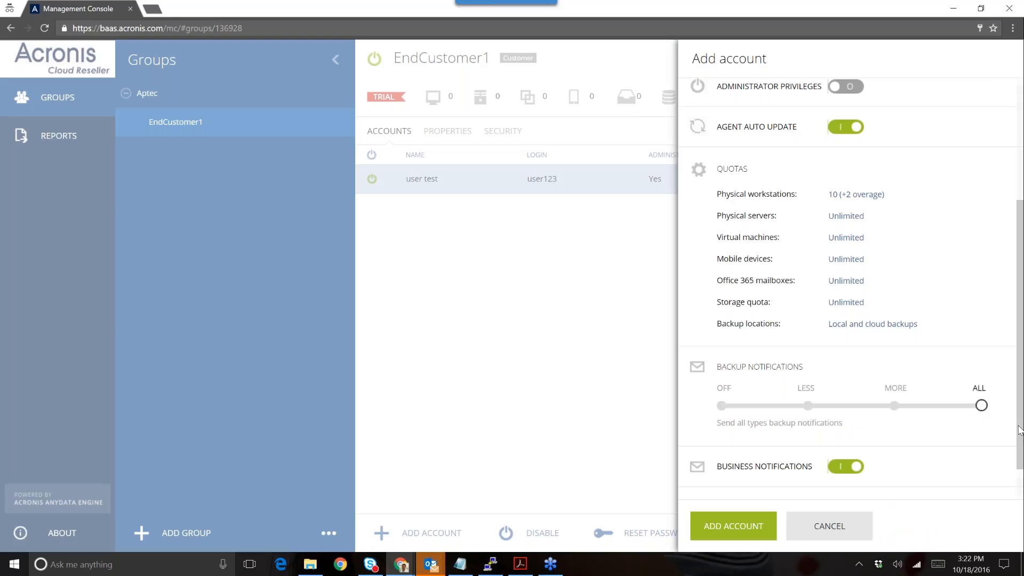
drag(1019, 432, 1020, 496)
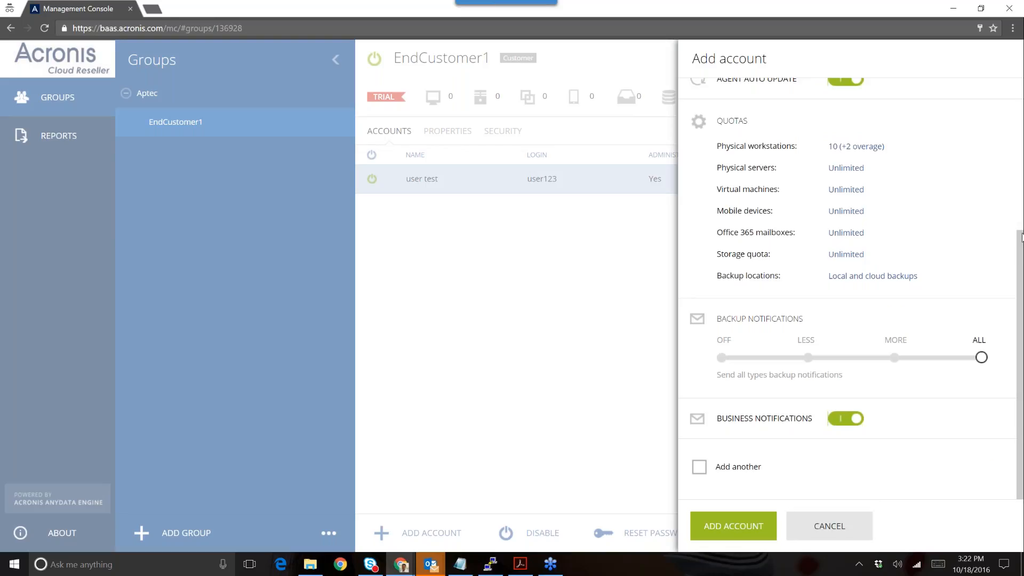
- Scroll back up to the Email field, then cancel the Add account form
scroll(850, 288, up, 2)
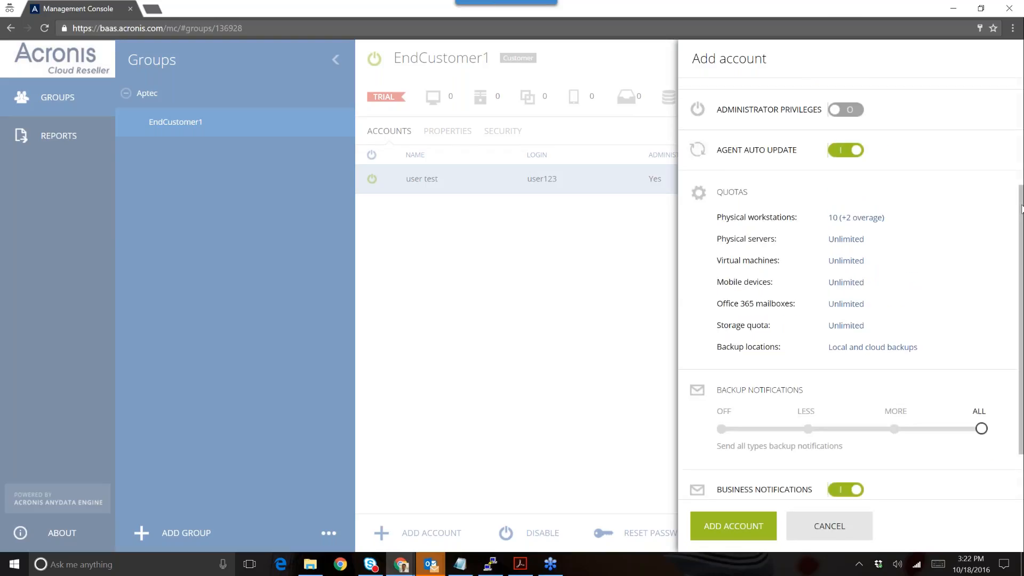
scroll(1020, 230, up, 1)
scroll(1020, 230, up, 1)
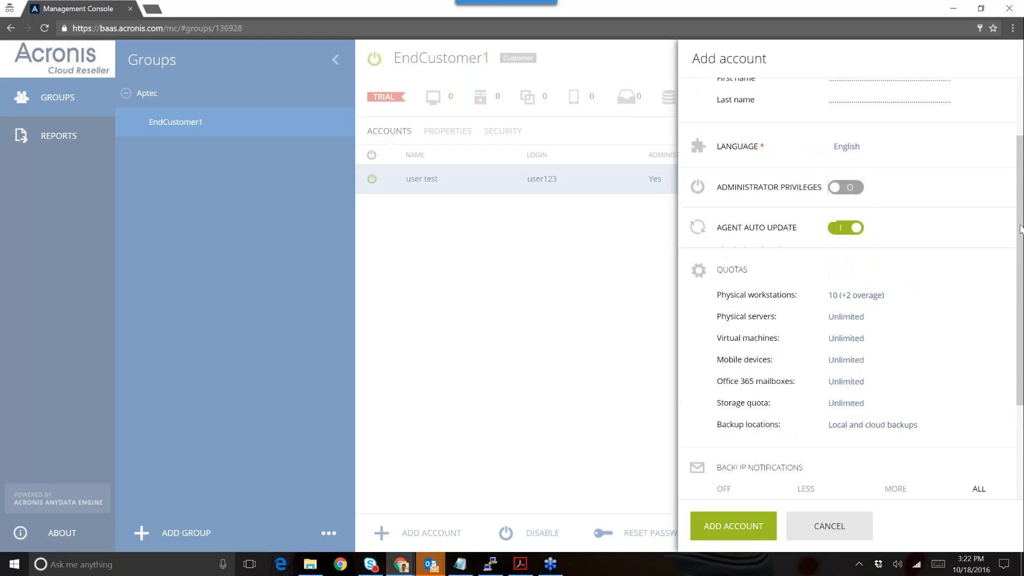
scroll(1020, 231, up, 2)
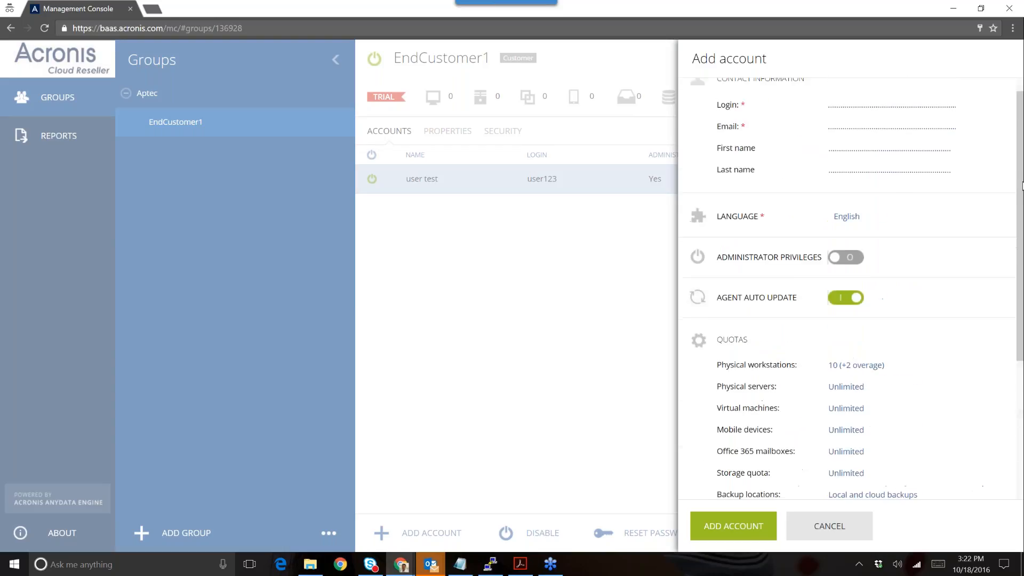
click(891, 130)
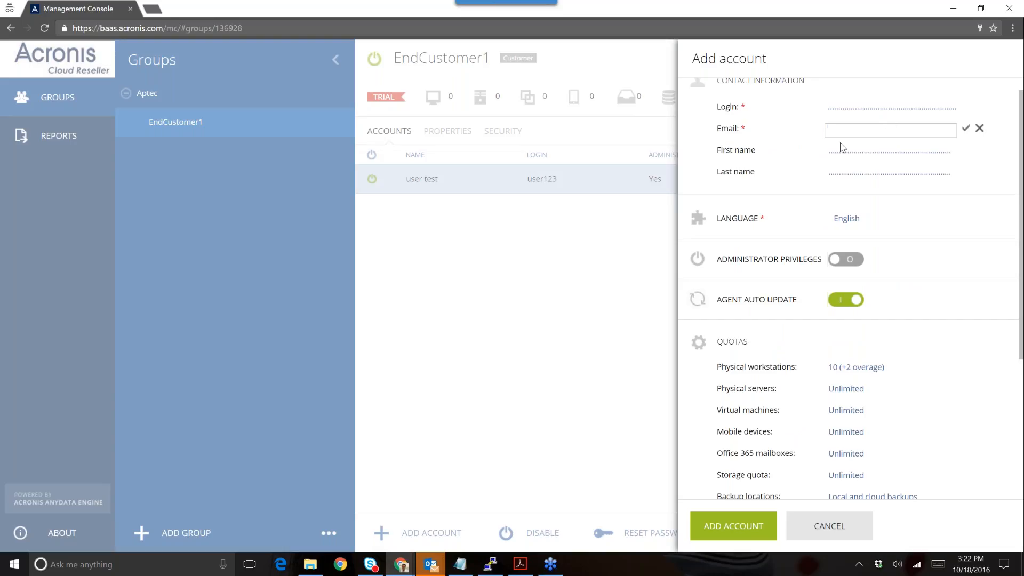
click(799, 525)
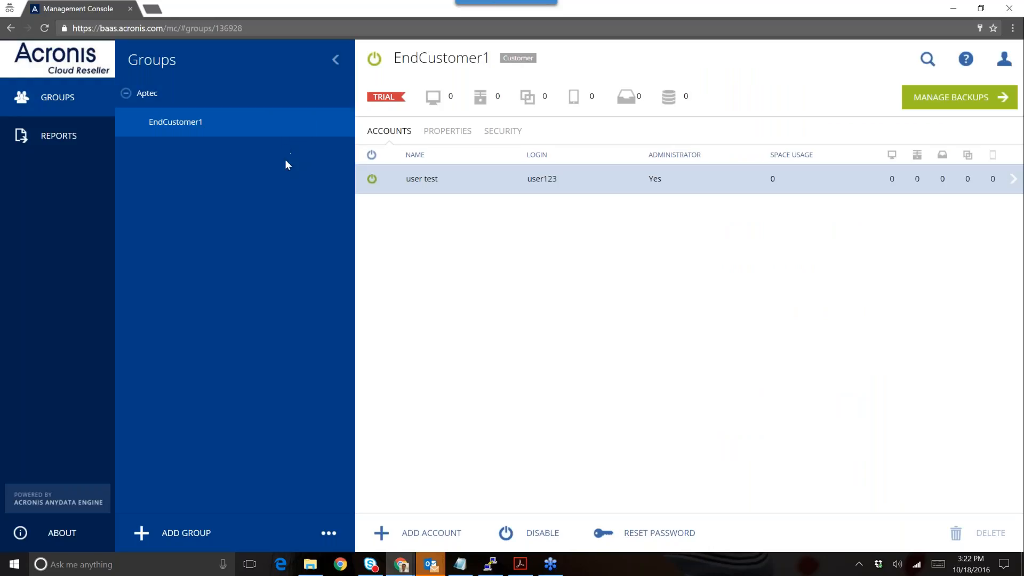
click(183, 537)
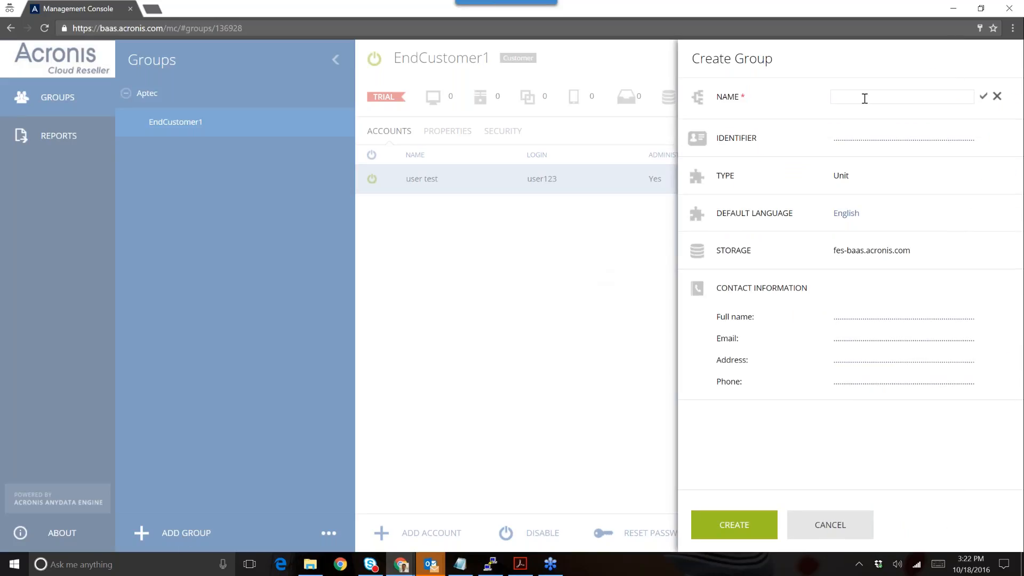
text(endcuto)
key(BackSpace)
key(BackSpace)
text(stomer2)
click(921, 140)
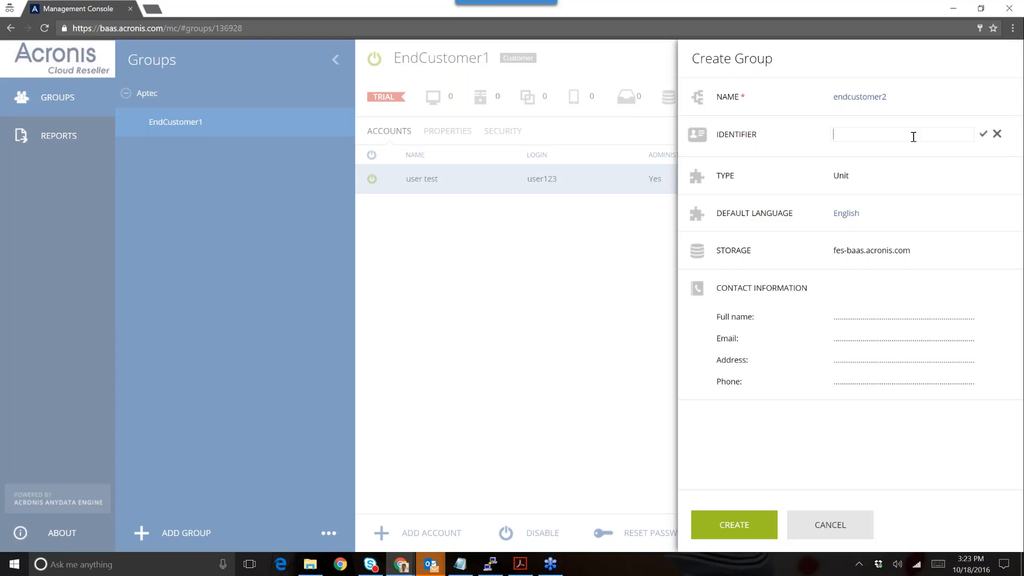
text(user222)
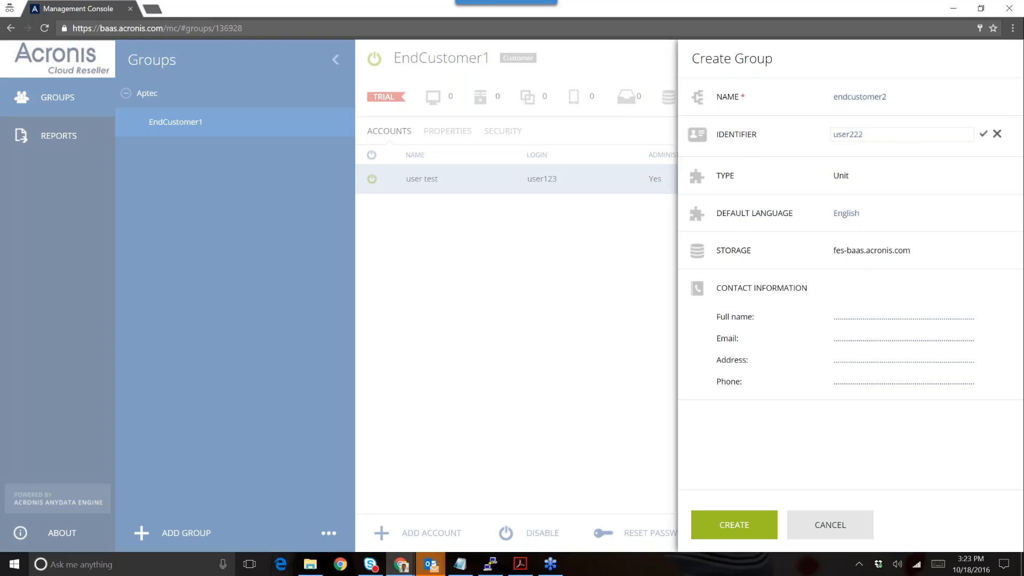
click(901, 180)
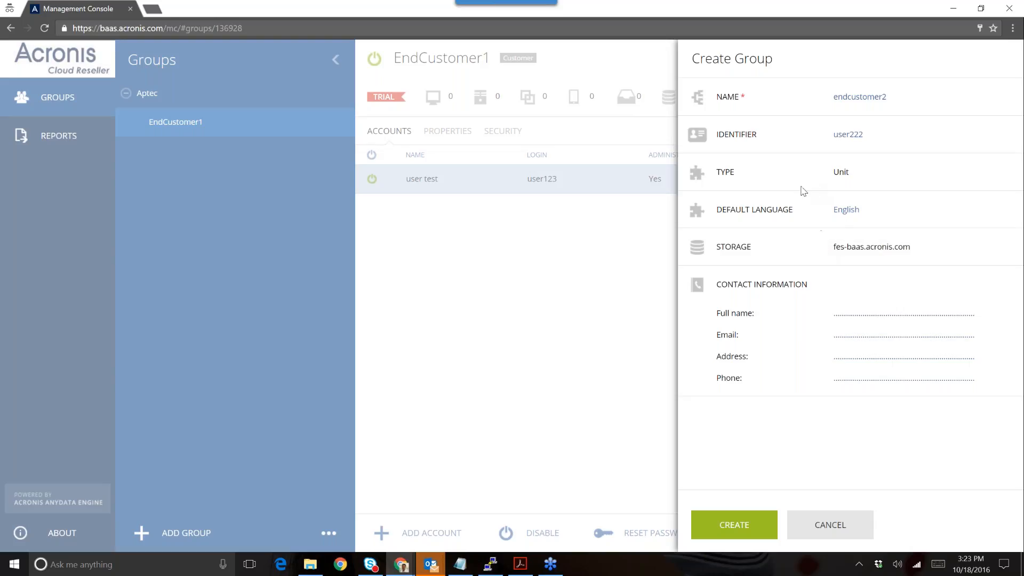
click(859, 96)
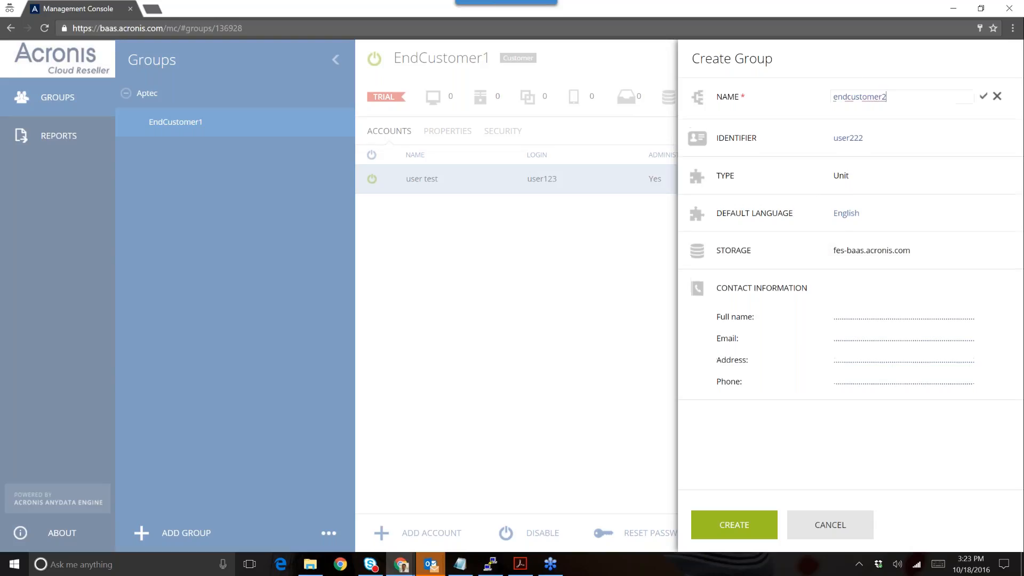
click(853, 134)
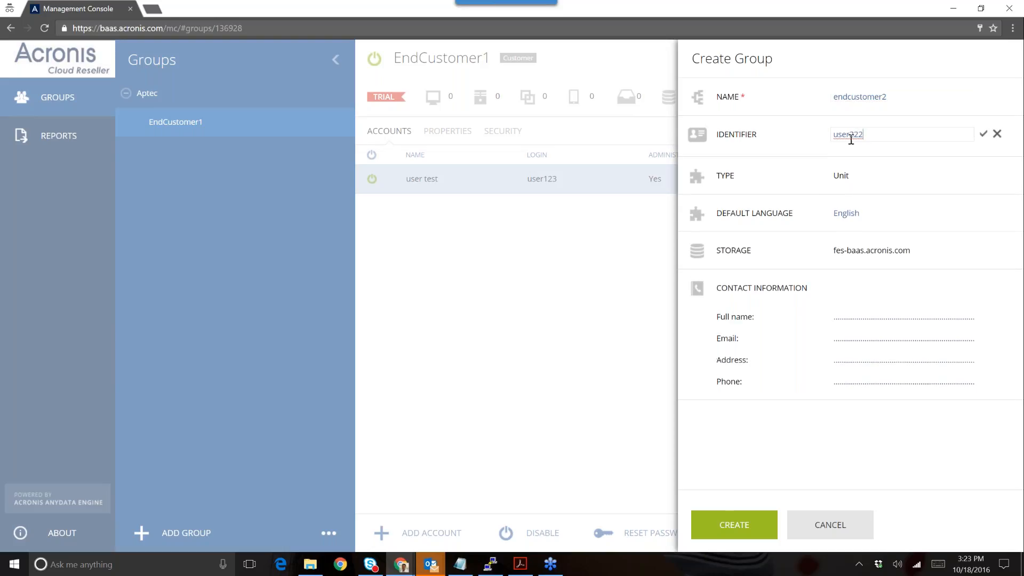
click(845, 178)
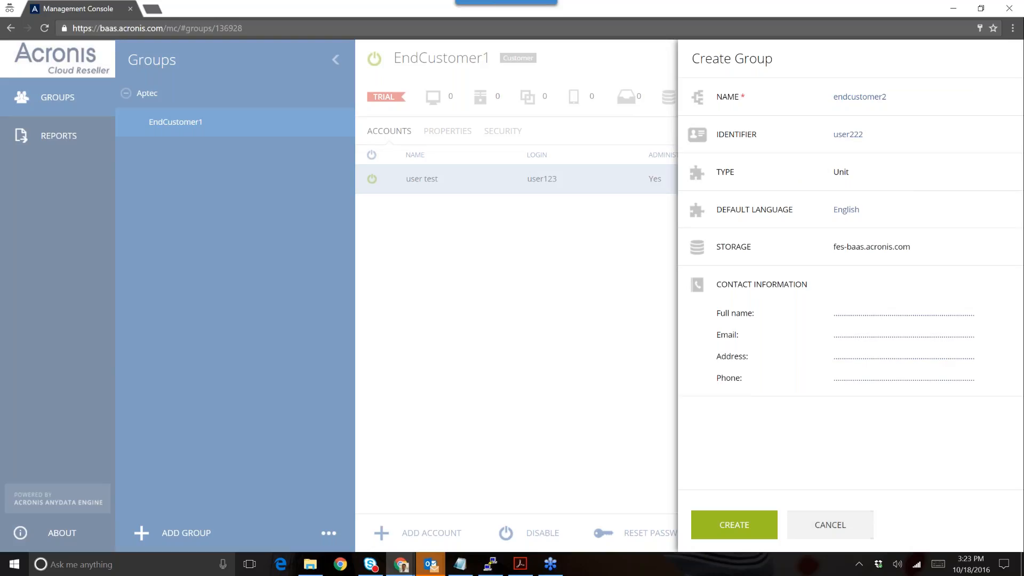
click(830, 525)
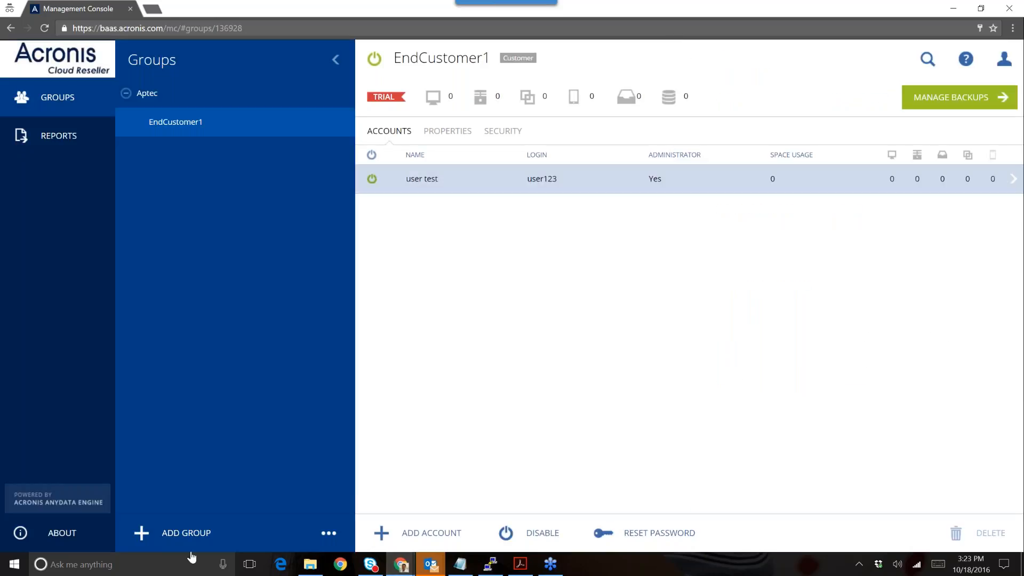
- Open a group creation form, click into the name field, then cancel it
click(186, 533)
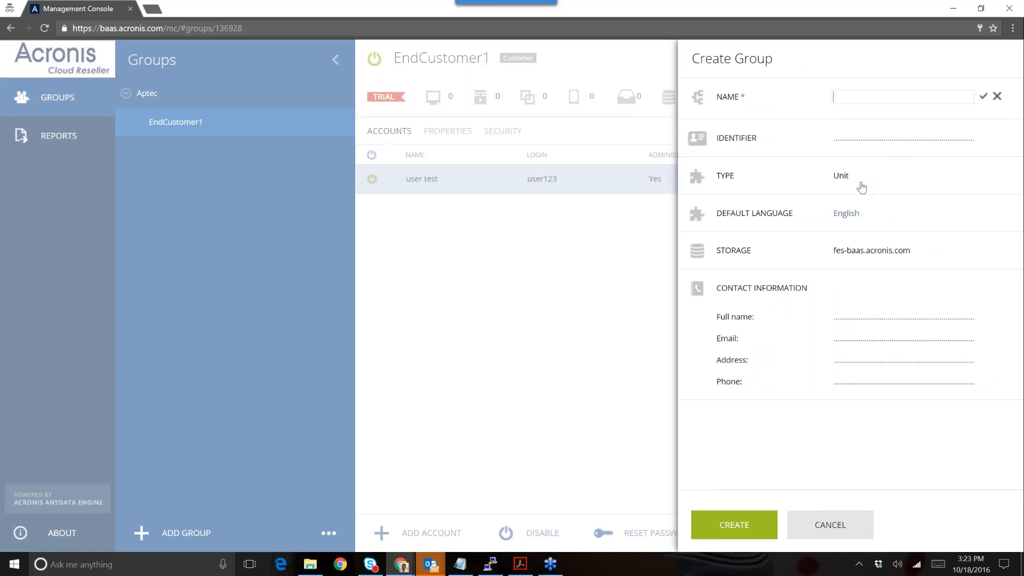
click(862, 186)
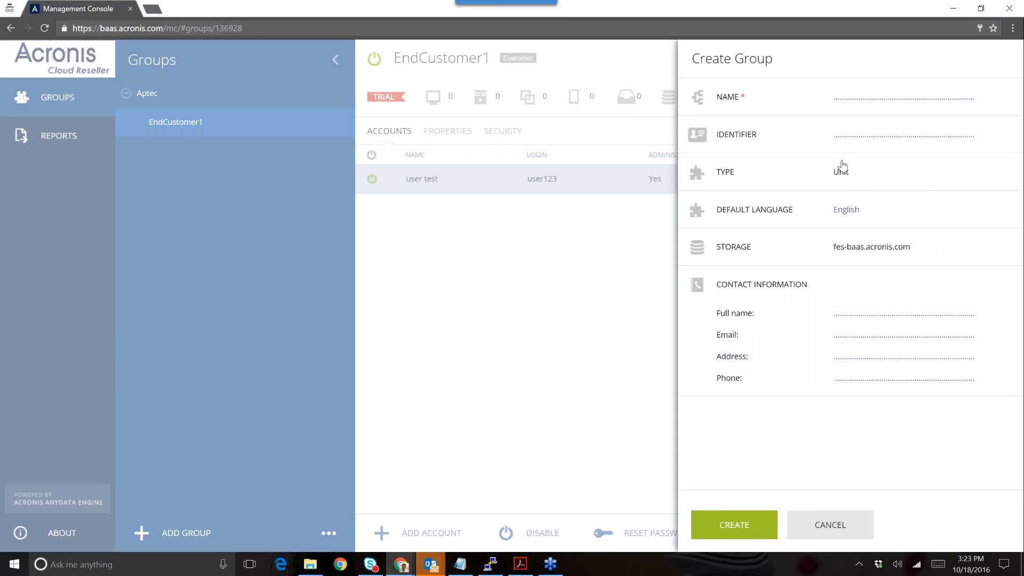
click(885, 98)
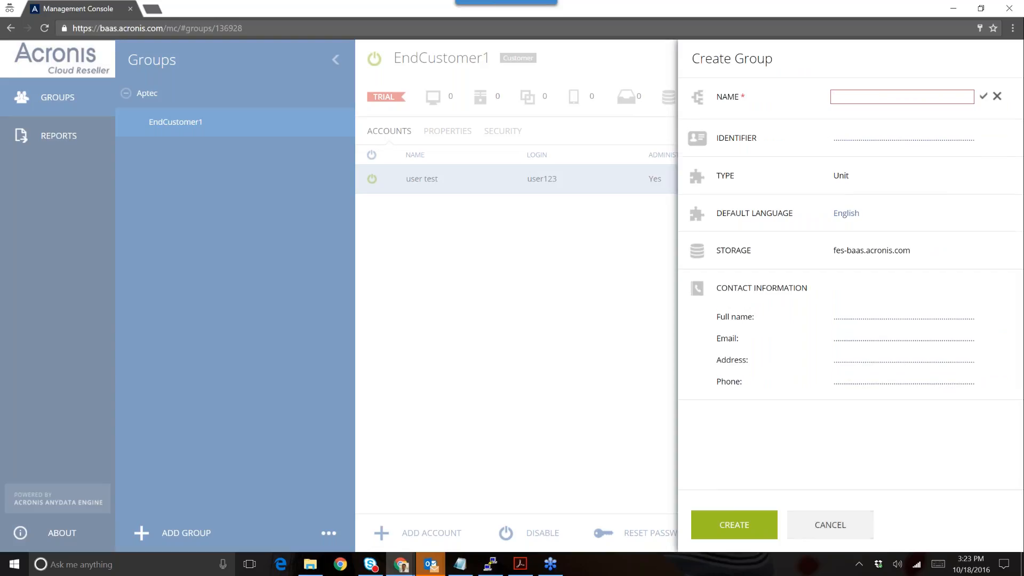
click(811, 523)
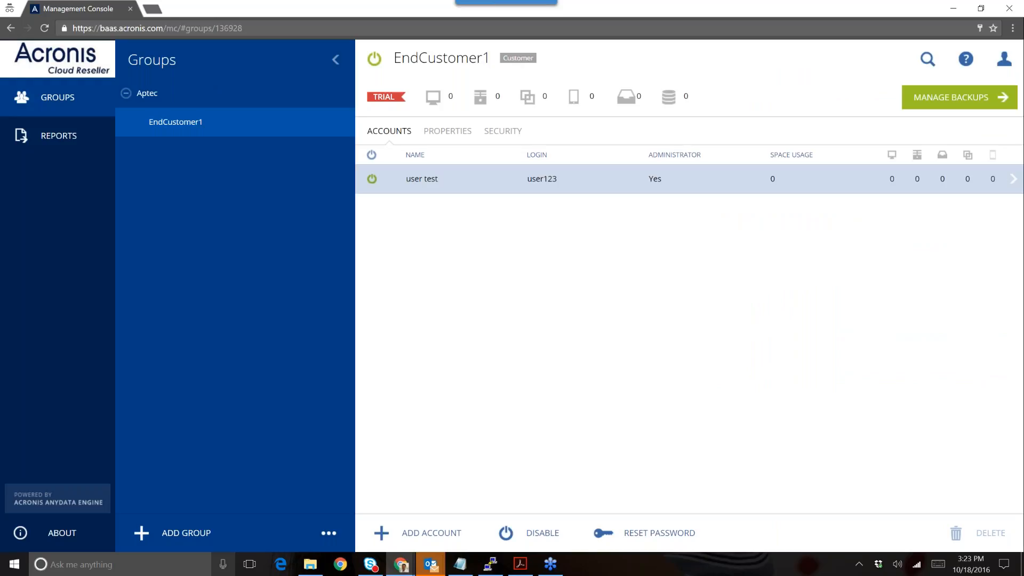
- Start a new group named endcustomer2 with identifier user22
click(138, 536)
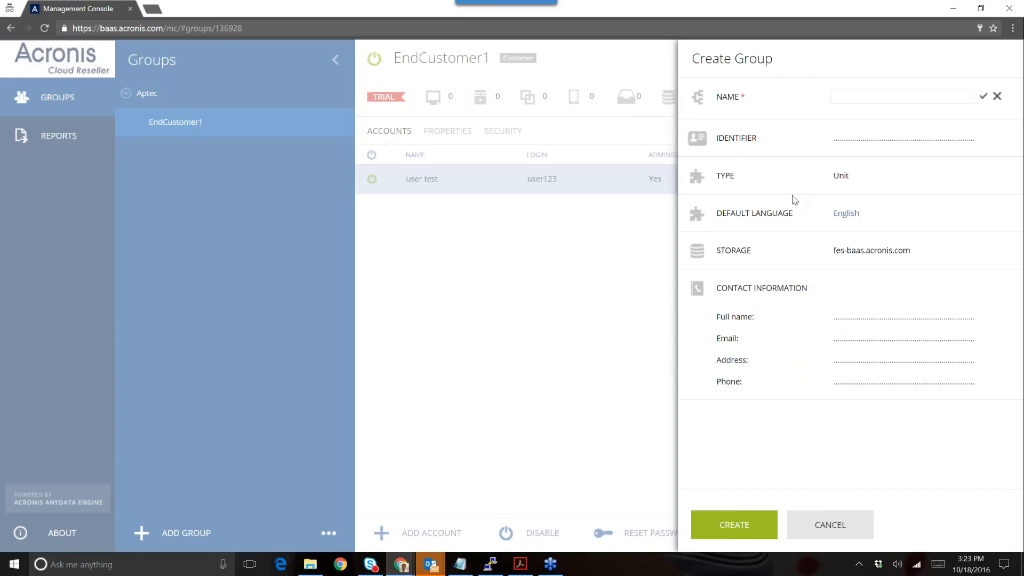
text(enducus)
key(BackSpace)
key(BackSpace)
text(cus)
key(BackSpace)
key(BackSpace)
key(BackSpace)
key(BackSpace)
text(customer2)
key(Tab)
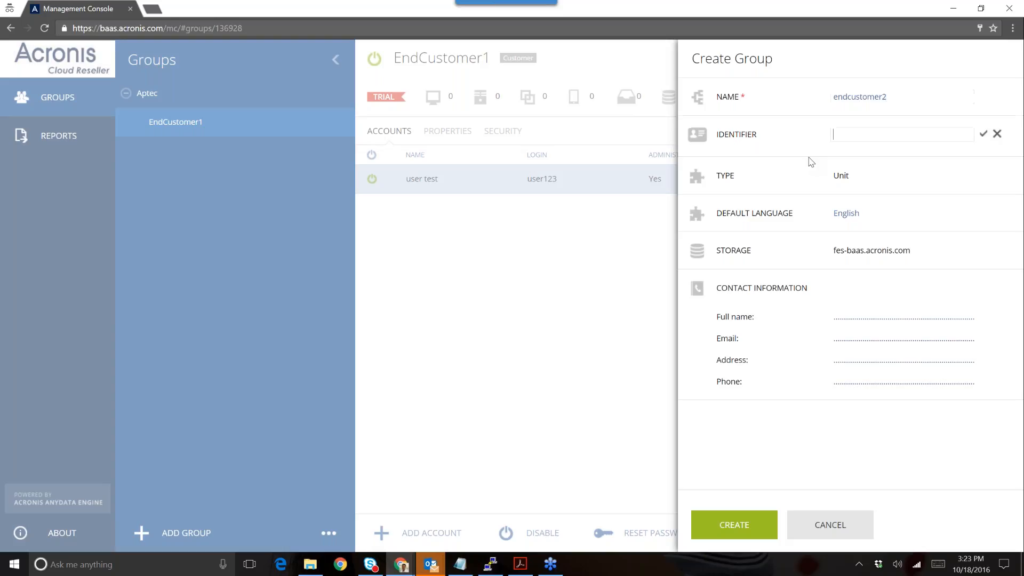
text(user22)
key(Return)
- Go to the contact full-name field, then cancel the endcustomer2 group draft
right_click(844, 246)
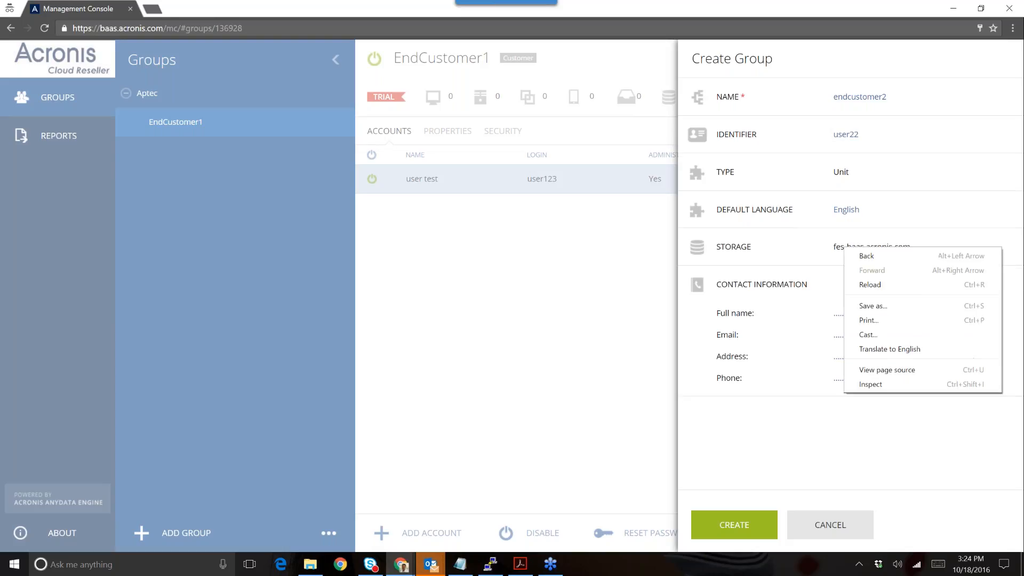
click(839, 253)
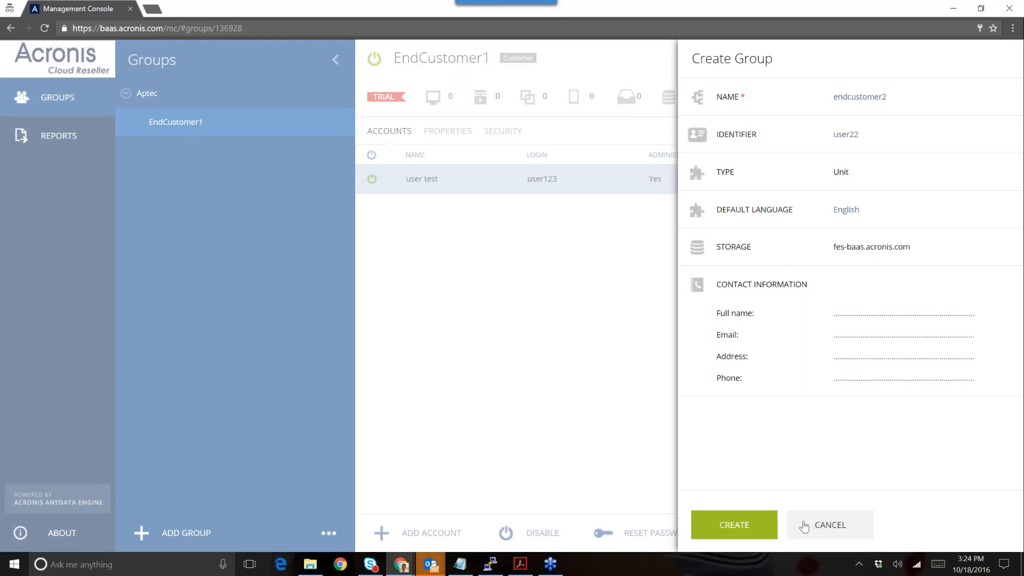
click(853, 313)
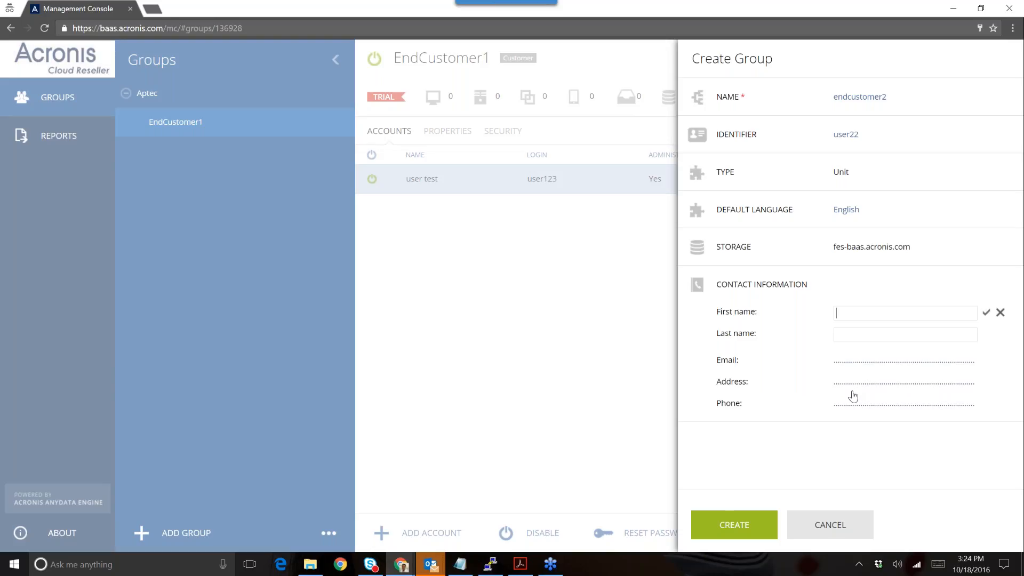
click(852, 526)
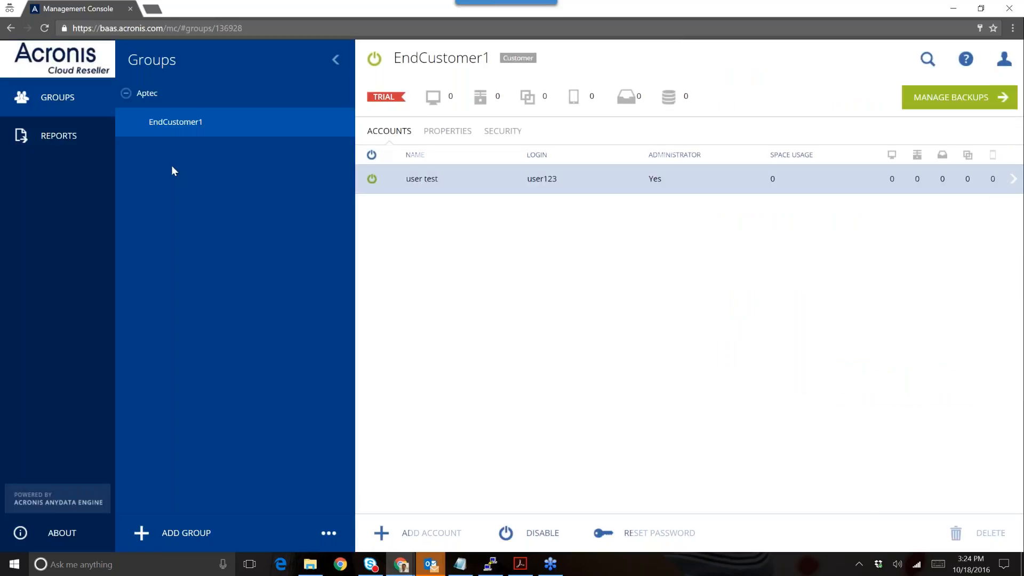
- Under Aptec, start a new group, review Partner/Customer type options keeping Partner, then cancel
click(128, 101)
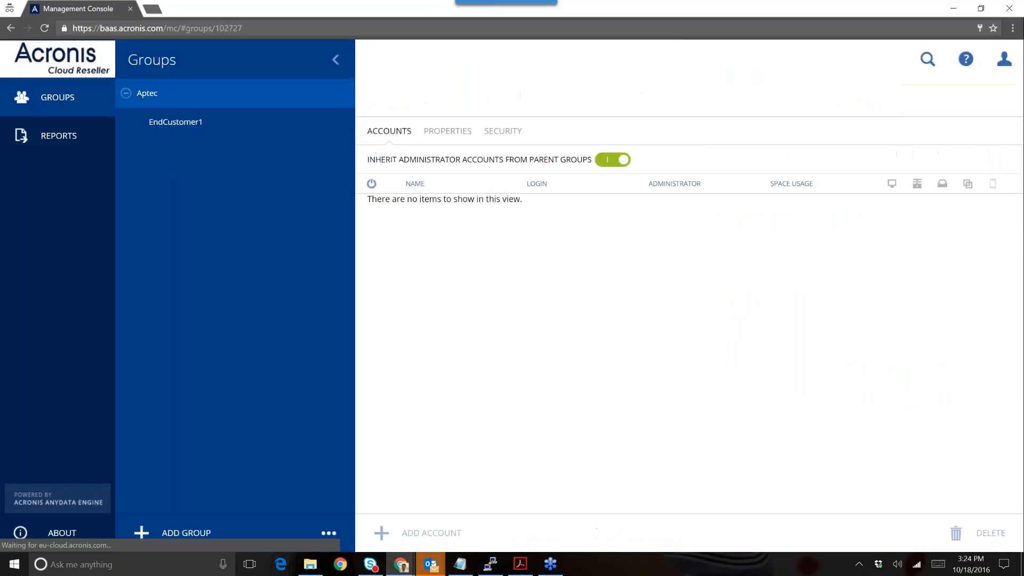
click(142, 532)
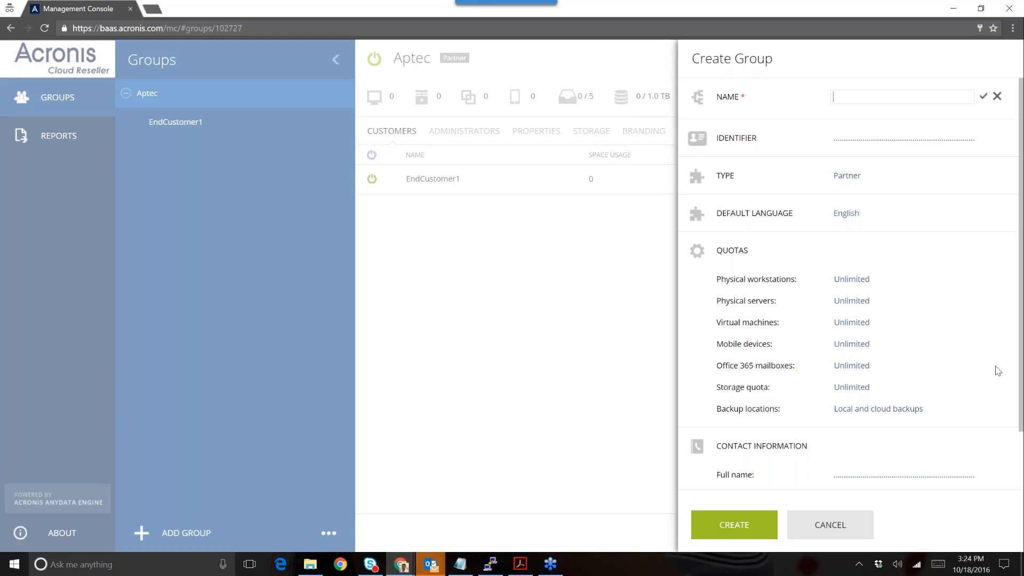
click(848, 176)
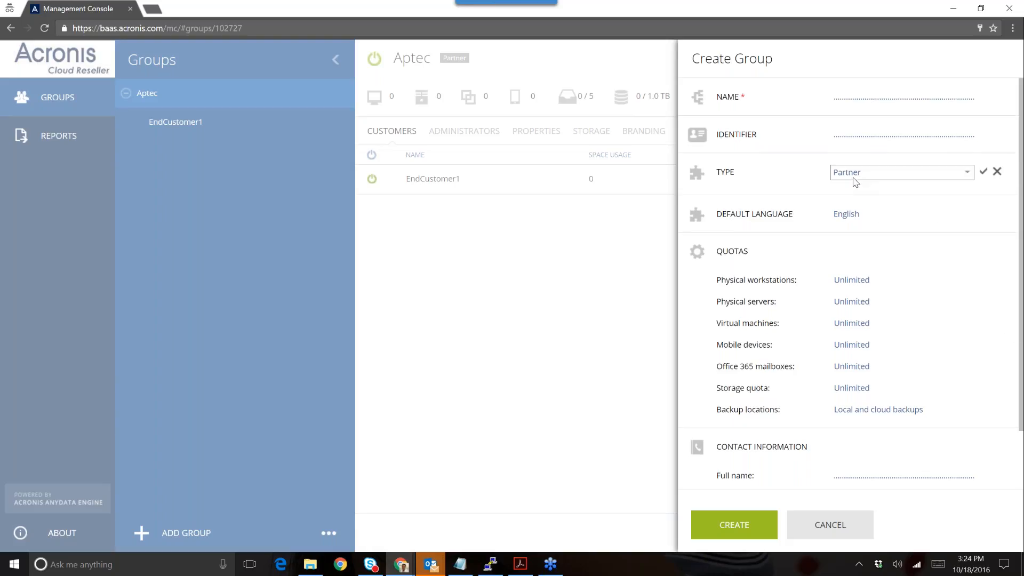
click(853, 177)
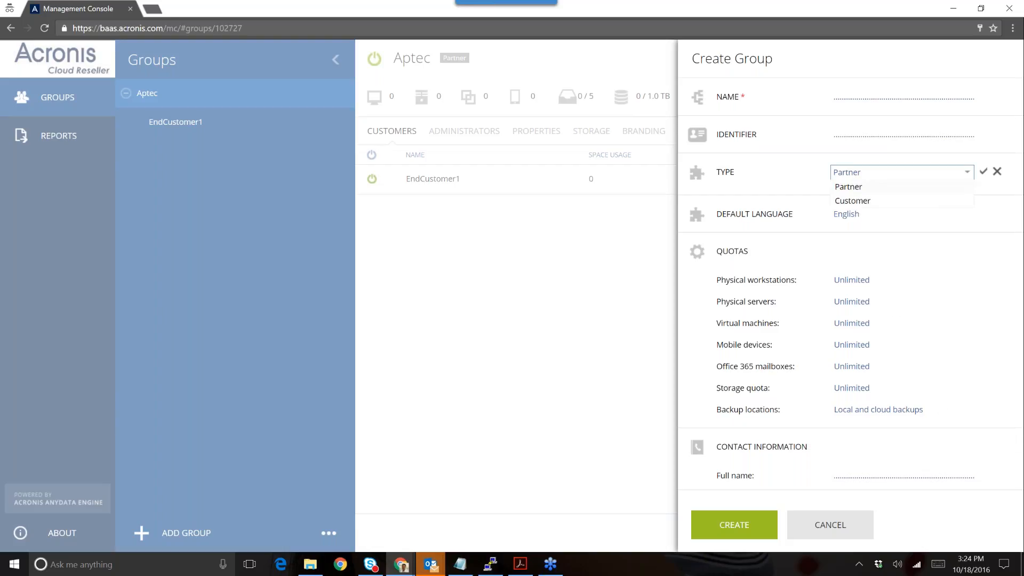
click(1023, 339)
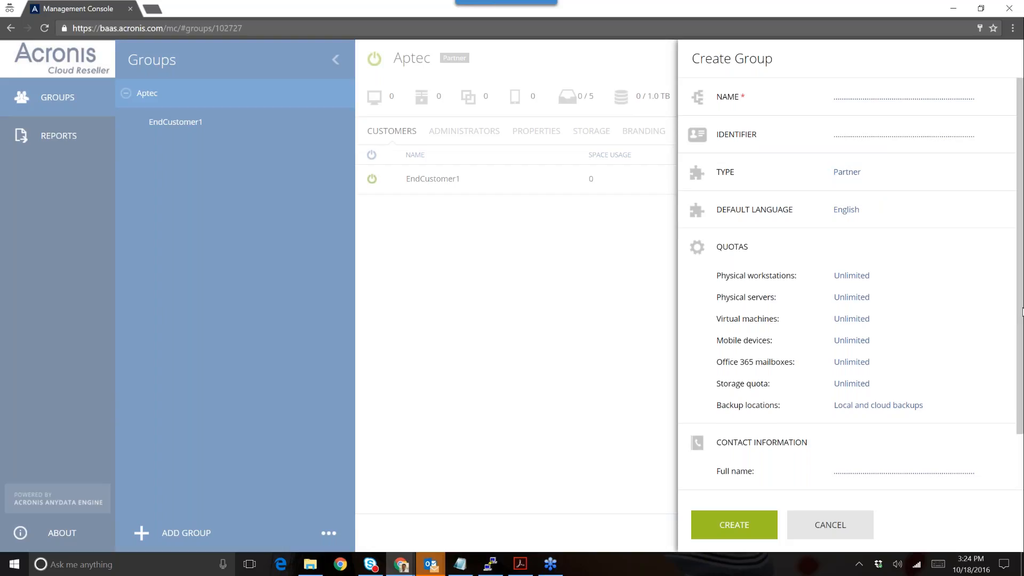
scroll(1022, 312, down, 1)
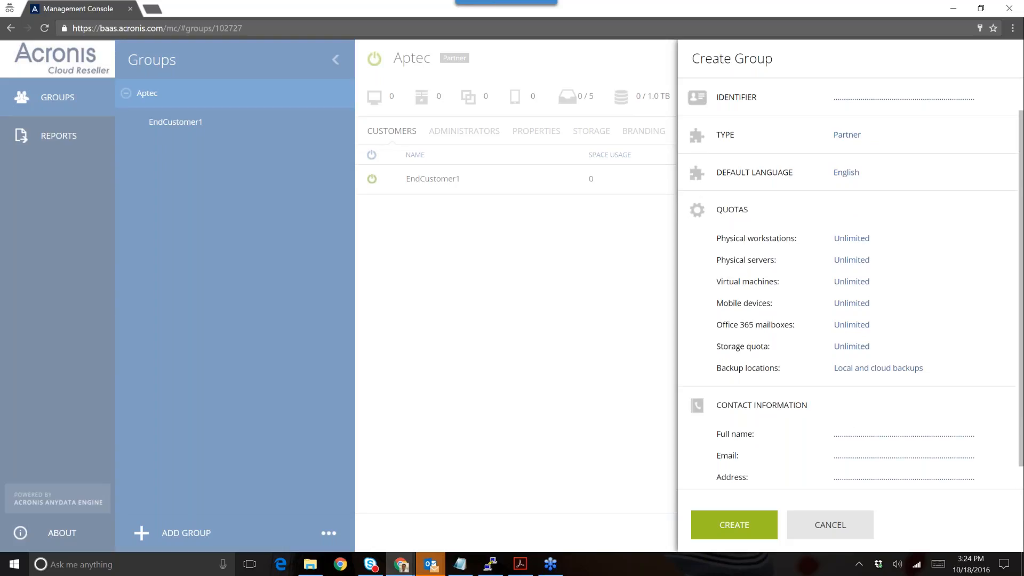
click(830, 525)
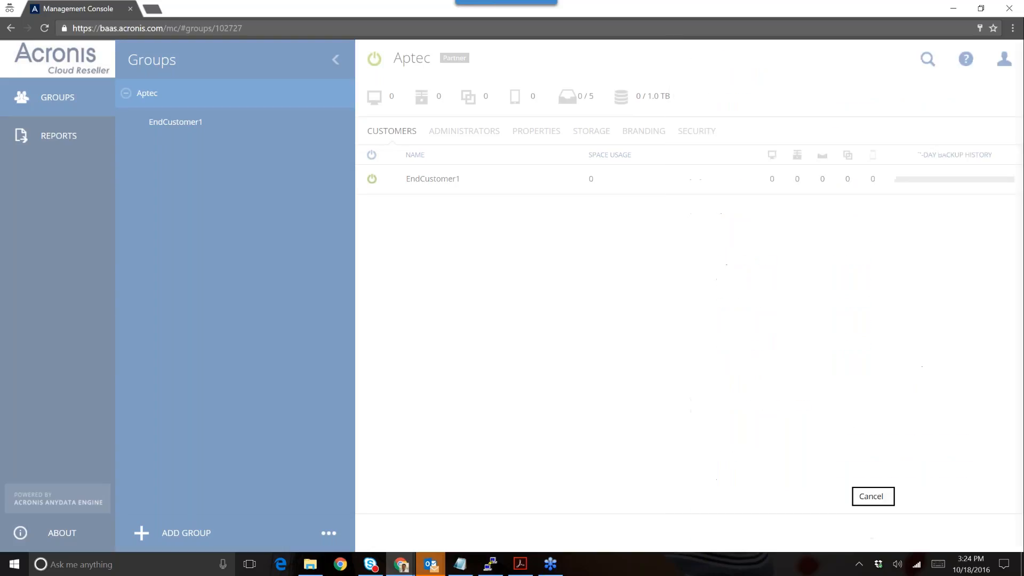
- Select EndCustomer1 and open its '...' menu showing Disable and Delete
click(328, 533)
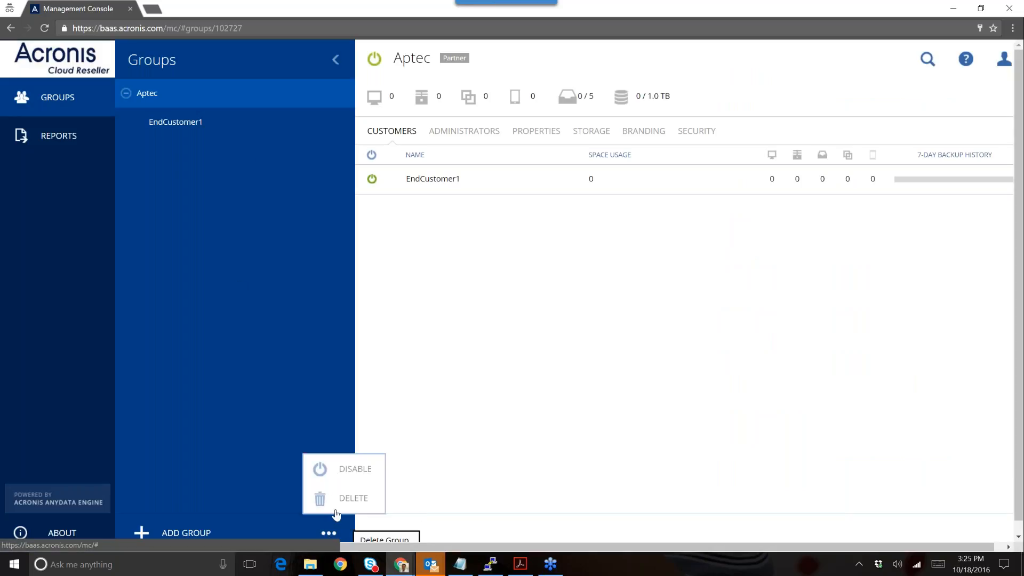
click(238, 127)
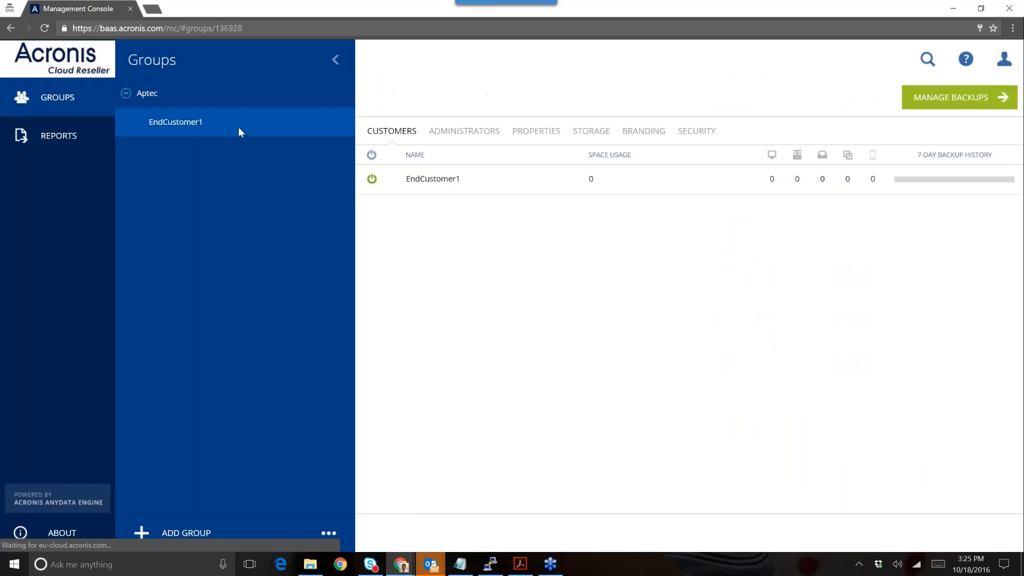
click(329, 533)
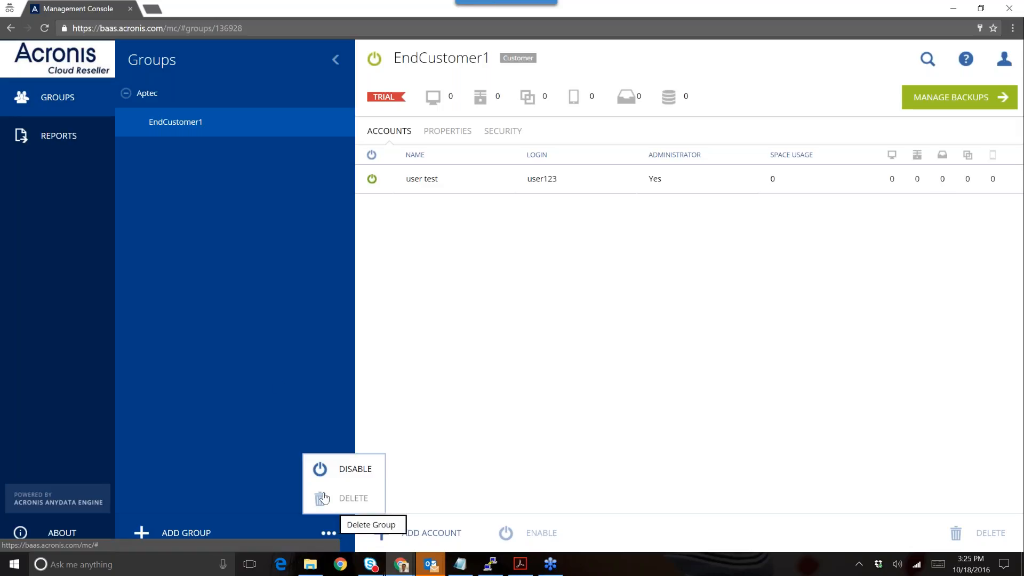
- Close the options menu, select the test user, then view Aptec's Administrators tab
click(310, 318)
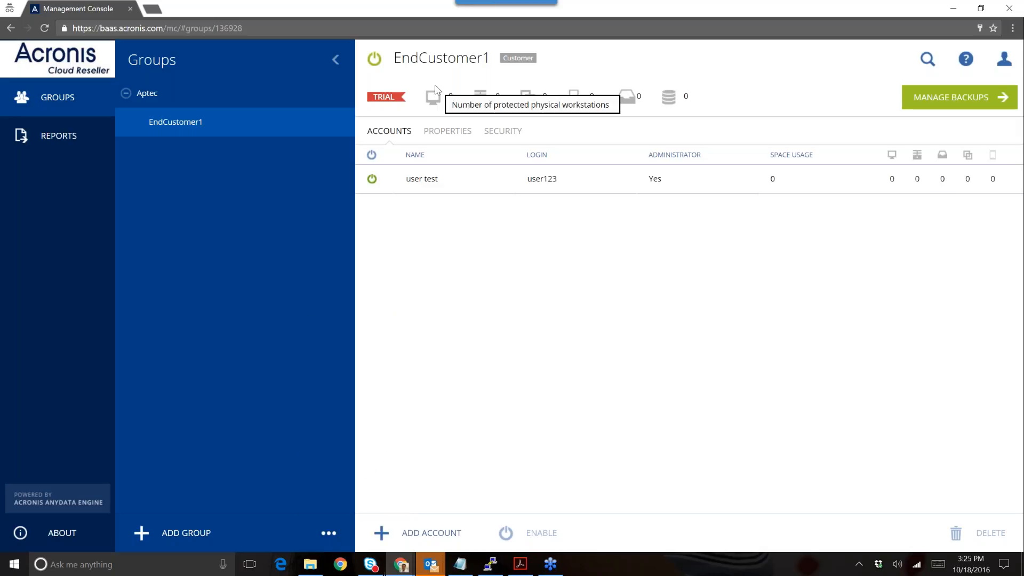
click(448, 186)
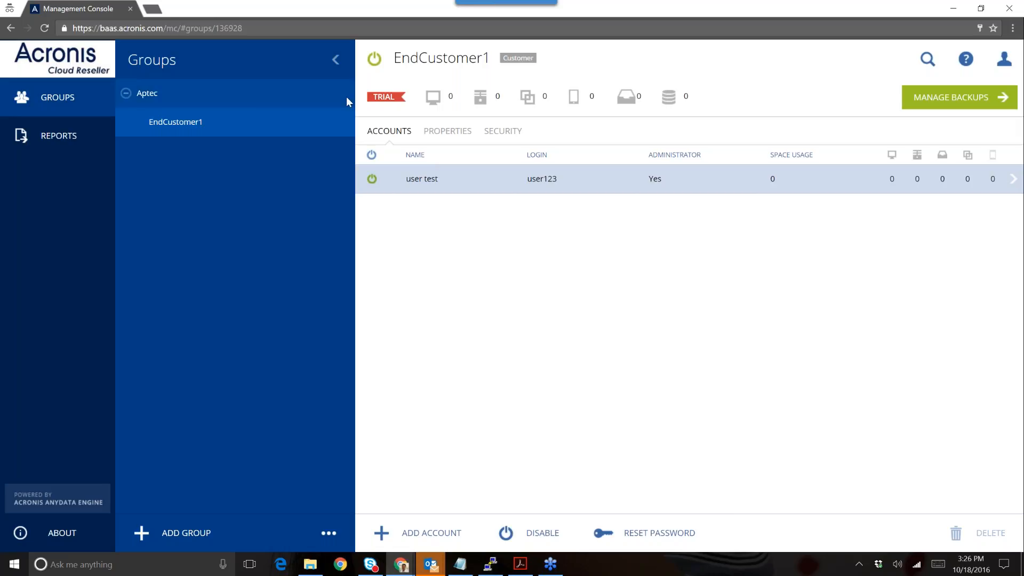
click(252, 86)
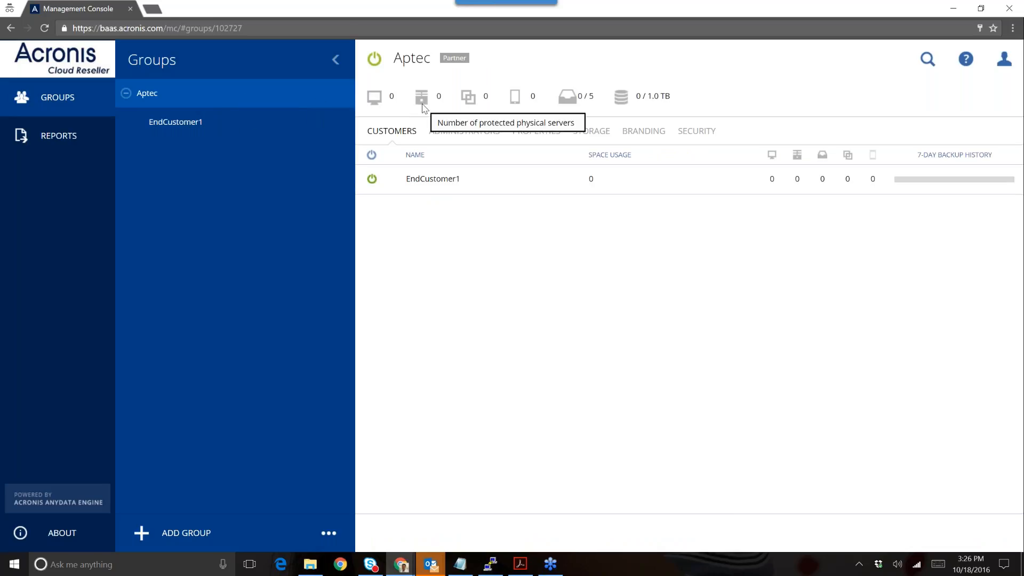
click(445, 133)
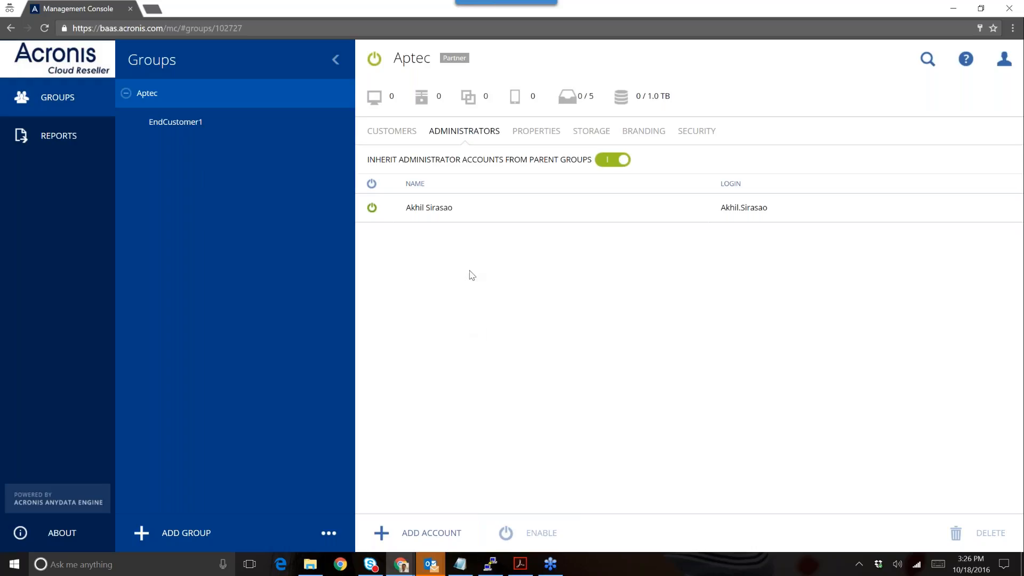
- Review Aptec's properties, storage and branding settings, then switch on logon control under Security
click(520, 136)
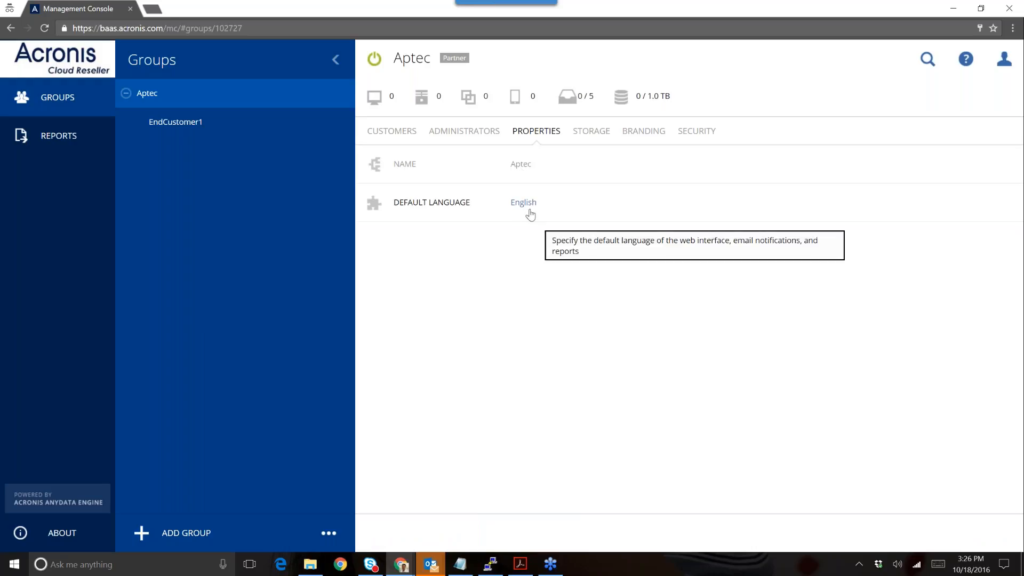
click(578, 137)
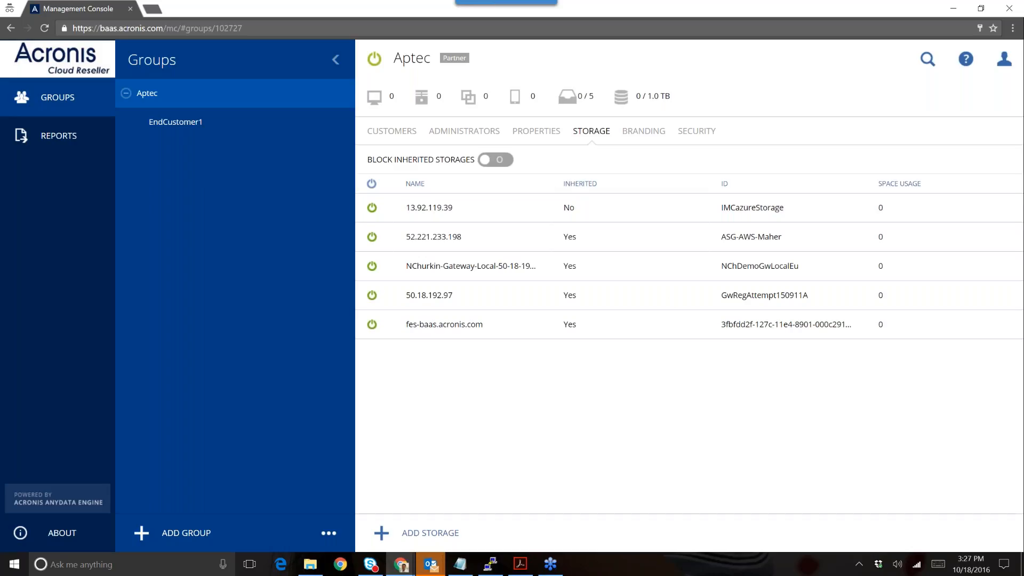
click(644, 132)
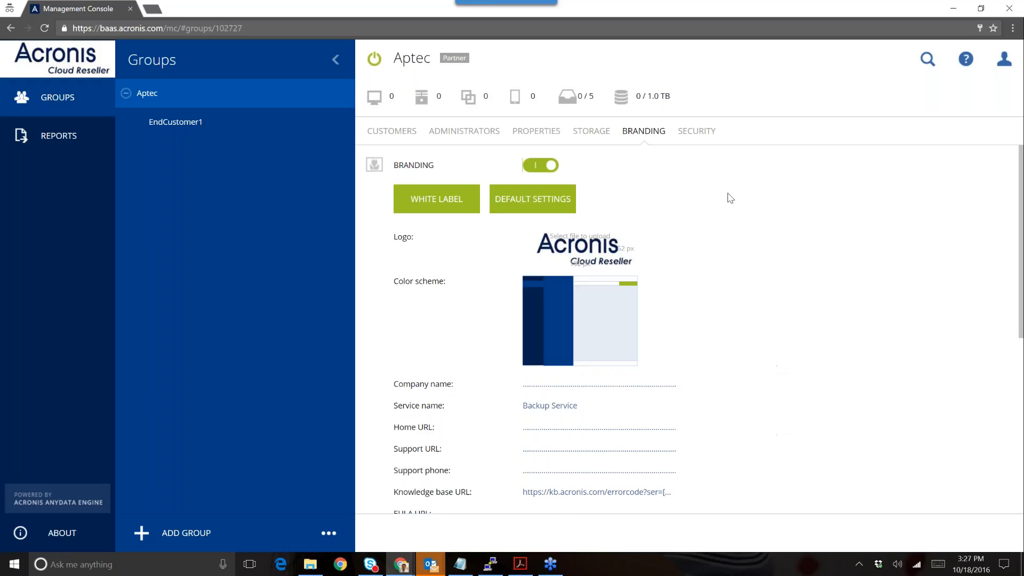
click(699, 131)
click(532, 166)
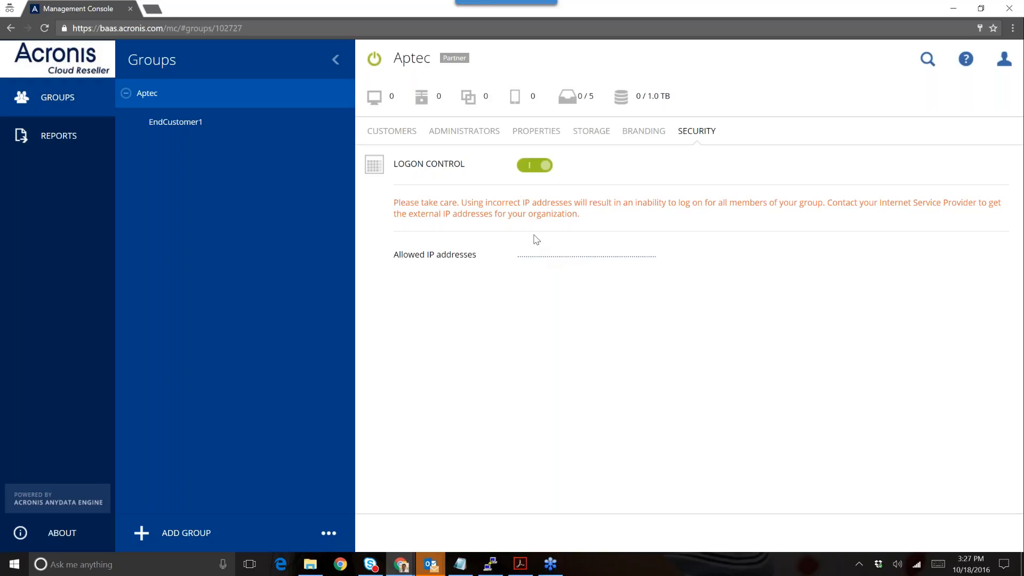
- Switch Aptec's logon control off, view EndCustomer1's security settings, and sign out
mouse_move(519, 173)
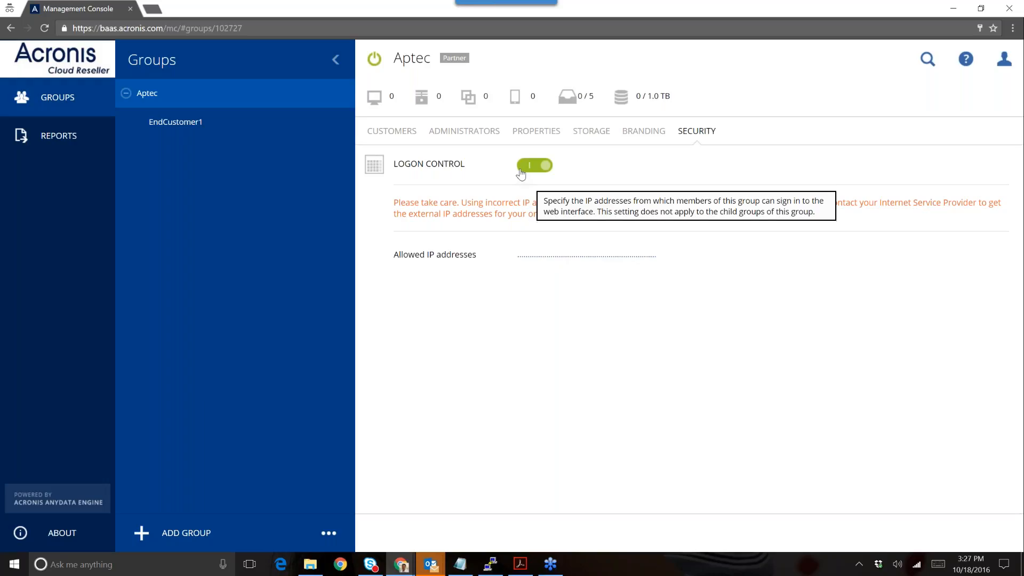
click(523, 169)
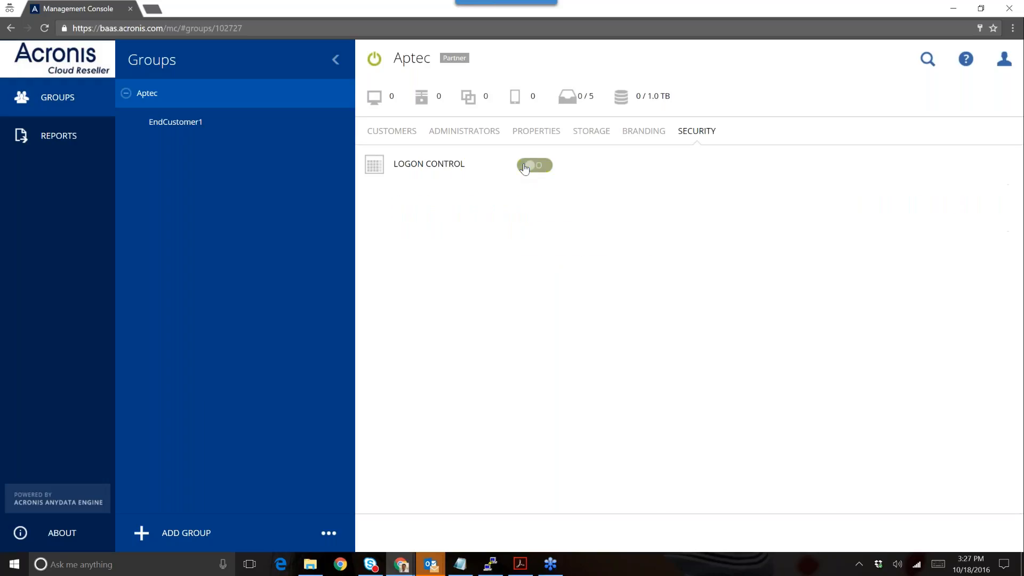
click(241, 123)
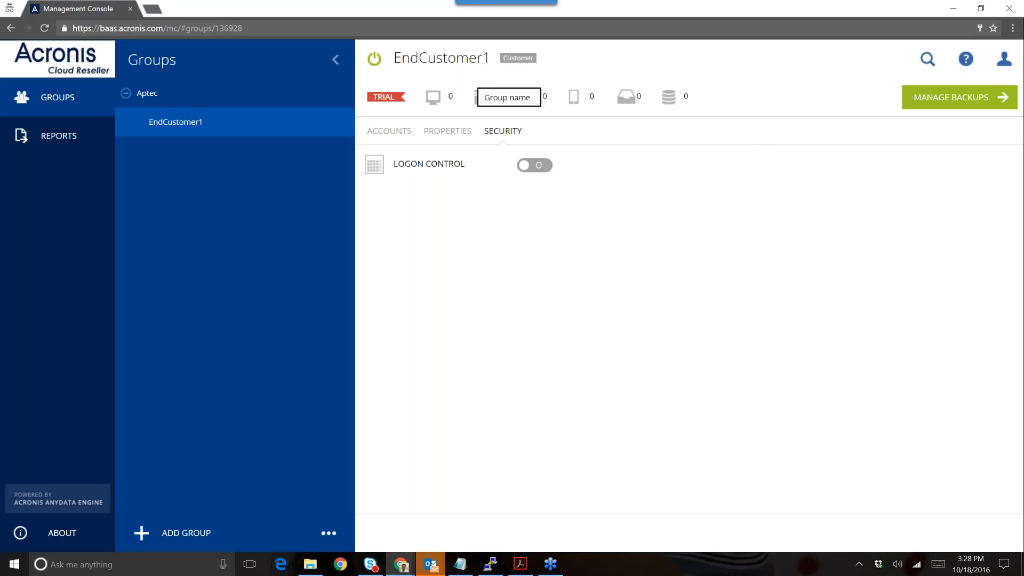
click(1001, 60)
click(938, 125)
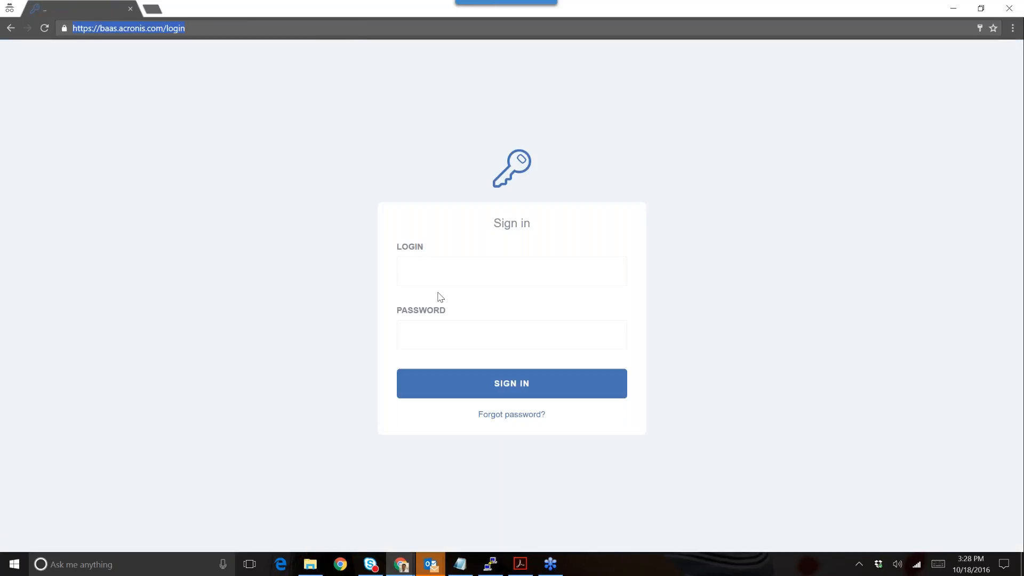
- Attempt signing in with the nonexistent login user111 and a password
click(440, 273)
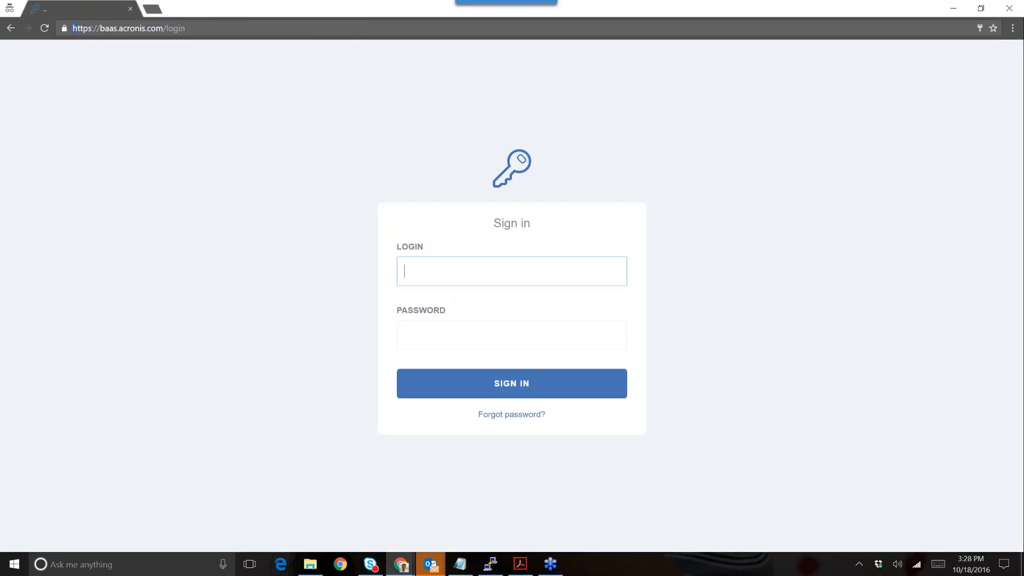
text(user111)
key(Tab)
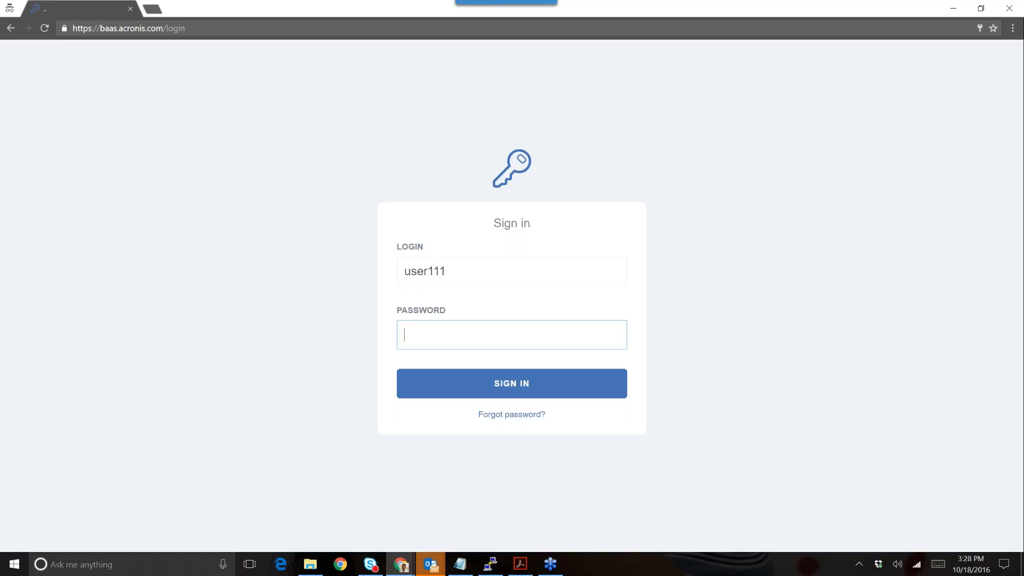
text(********)
key(Return)
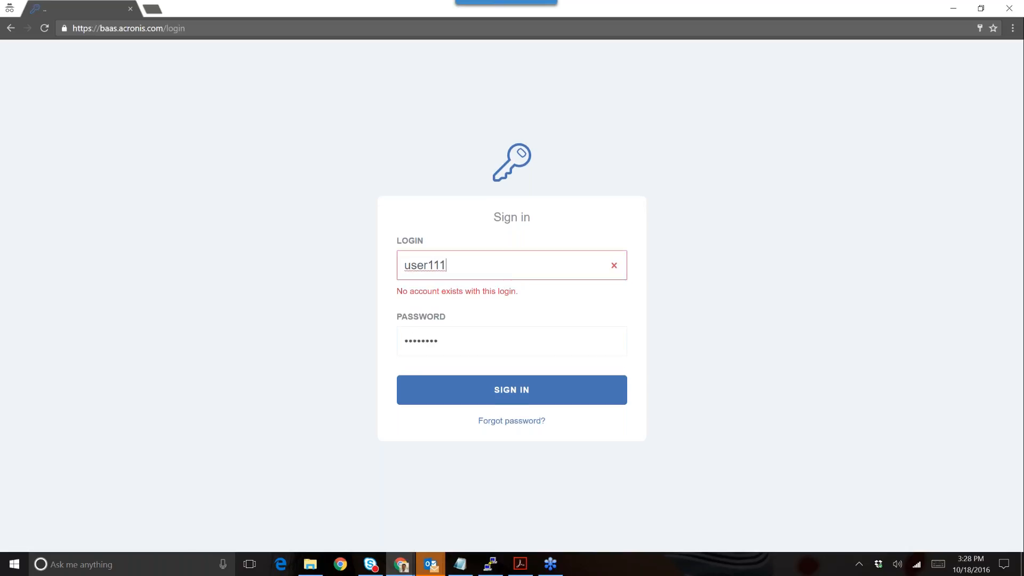
key(BackSpace)
key(BackSpace)
text(11)
- Replace the login with the autofilled reseller administrator account and sign in
triple_click(466, 268)
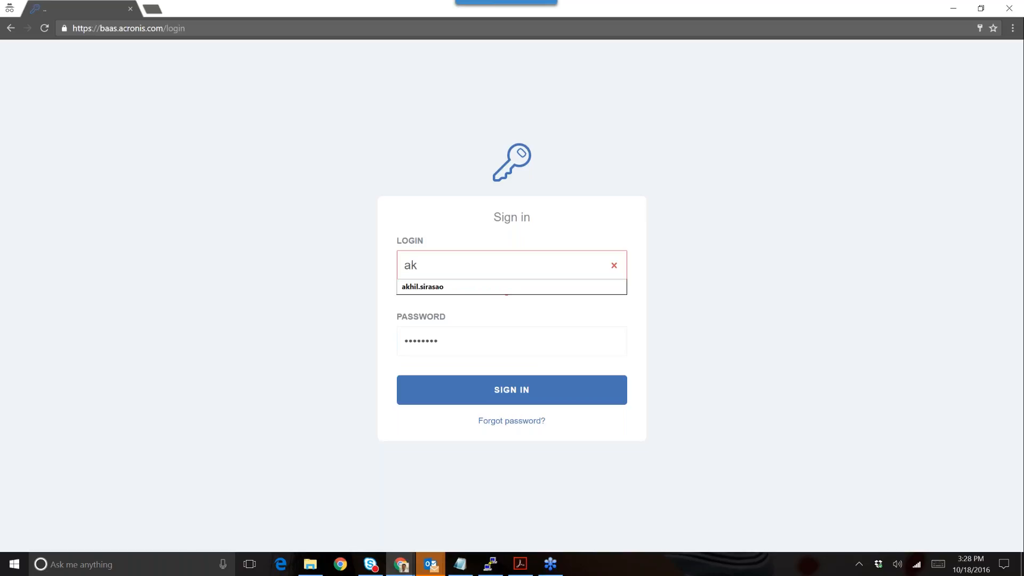
key(Down)
key(Return)
key(Return)
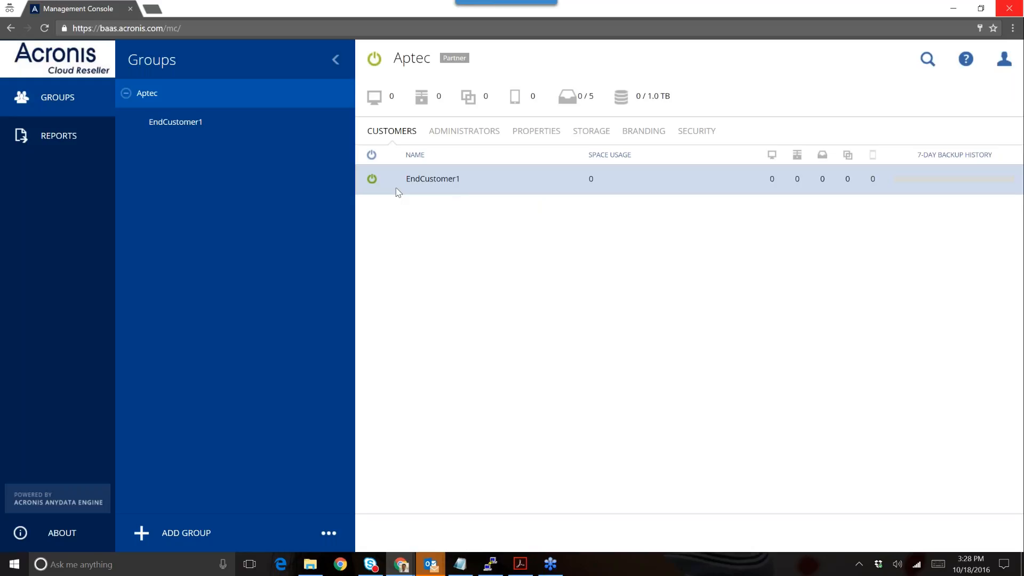
- Sign out, try logging in as endcustomer1, then sign back in with the saved reseller login
click(1004, 58)
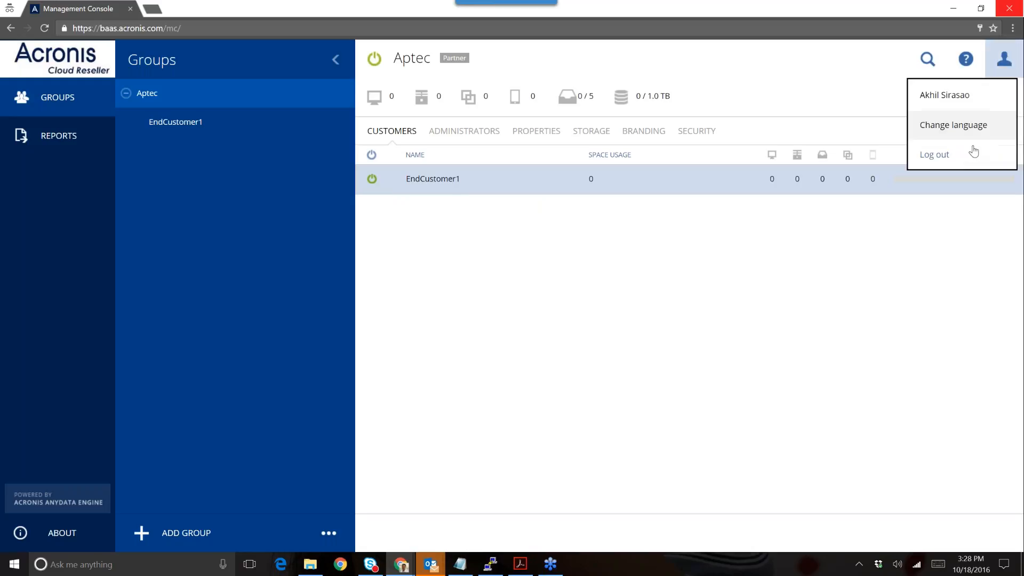
click(968, 155)
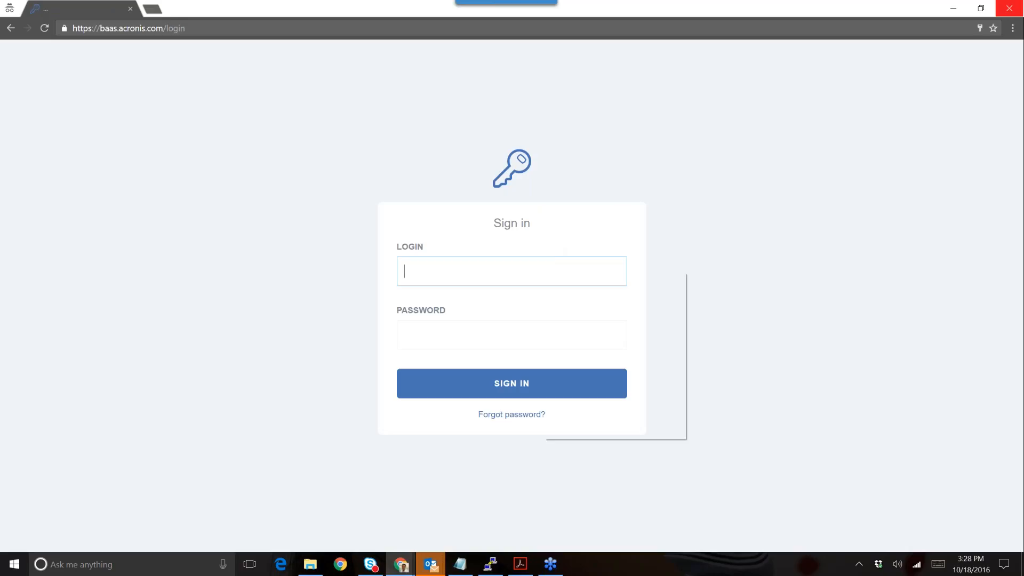
click(536, 273)
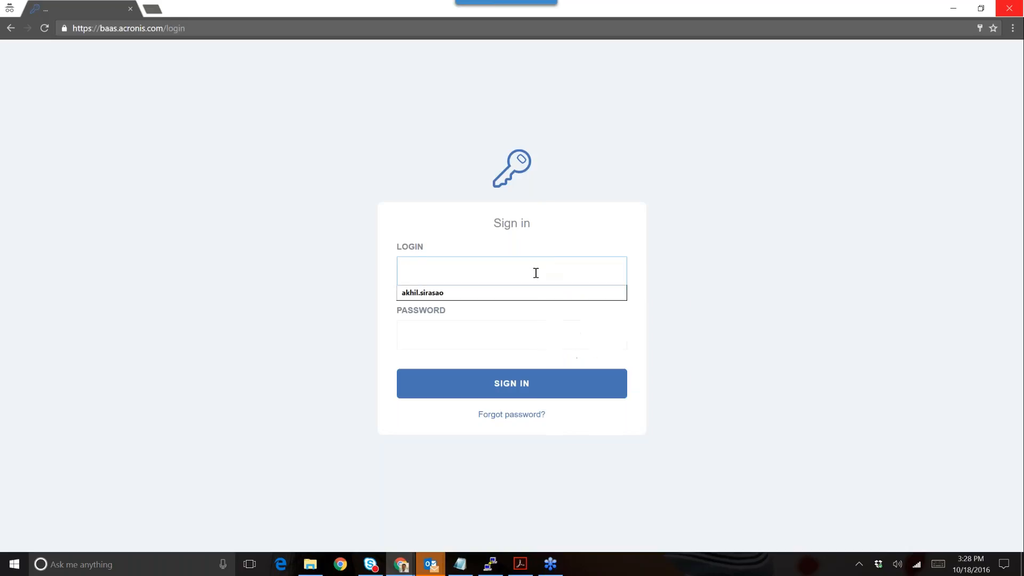
text(endcus)
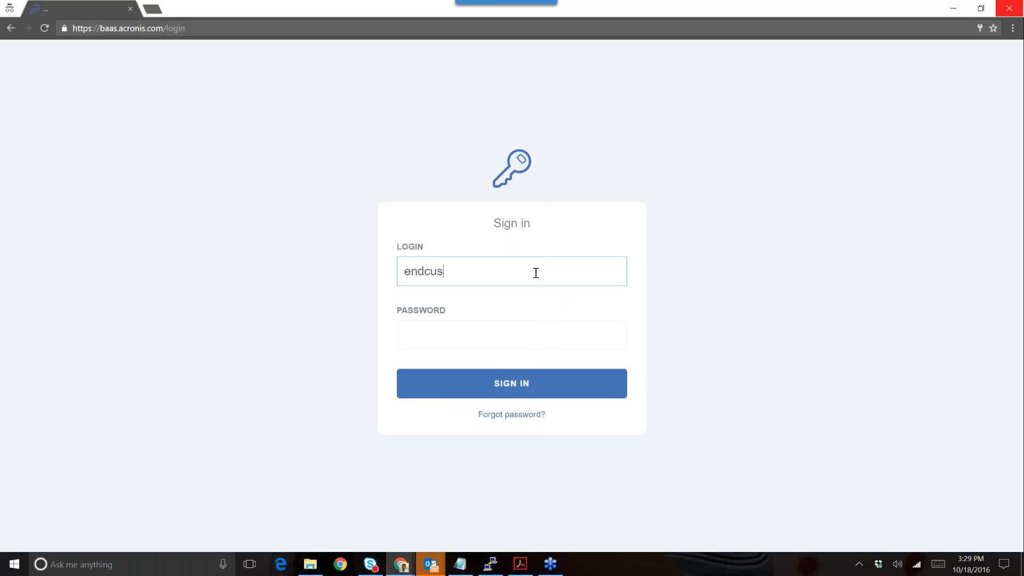
text(tomer1)
key(Tab)
text(•••)
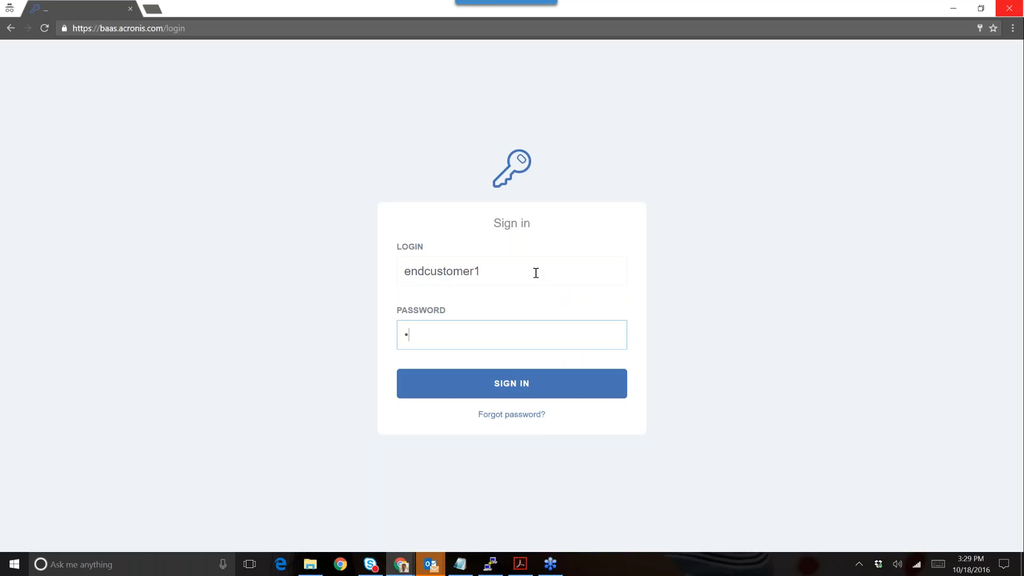
text(•••••)
key(Return)
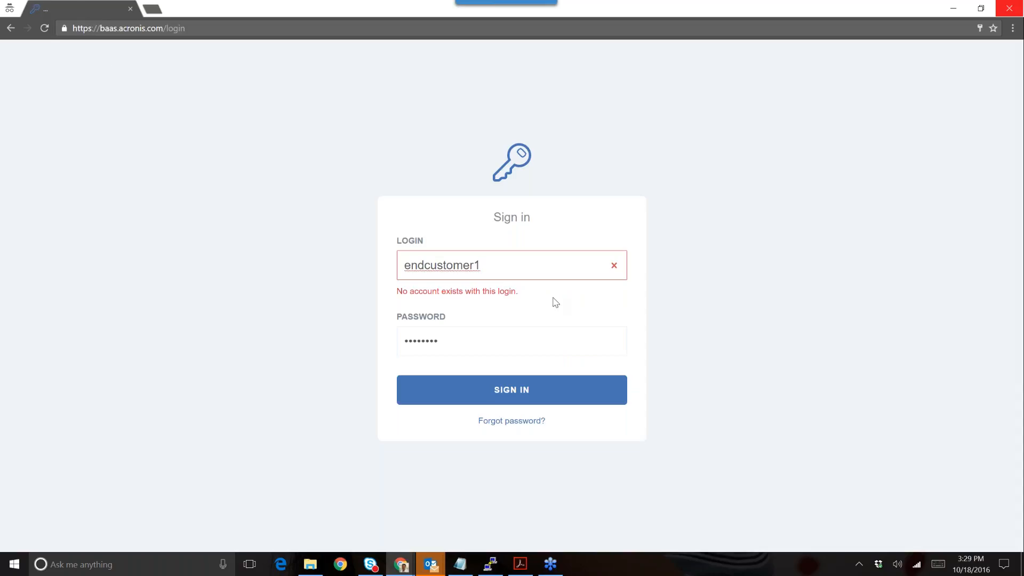
drag(498, 268, 400, 267)
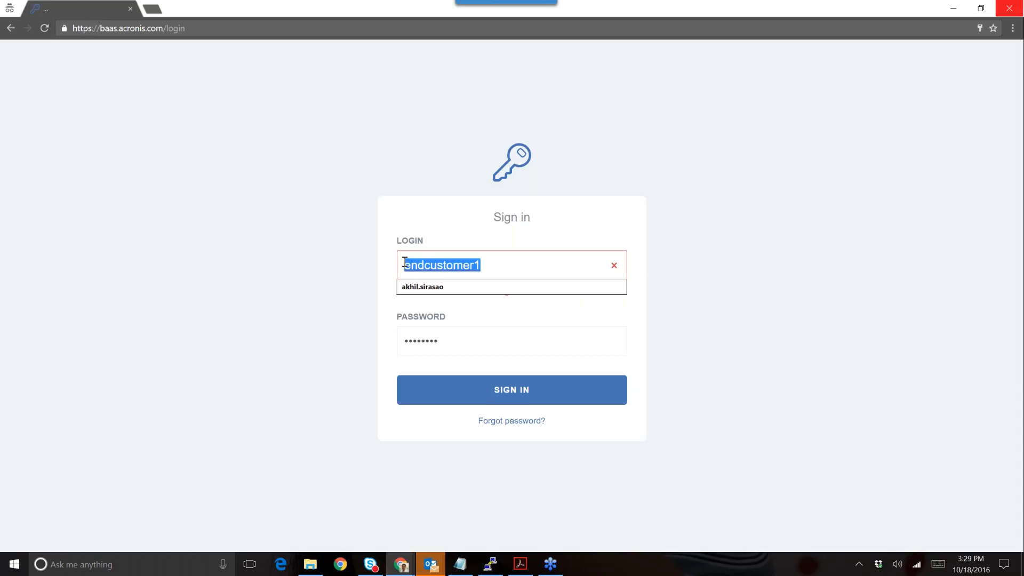
key(Down)
key(Return)
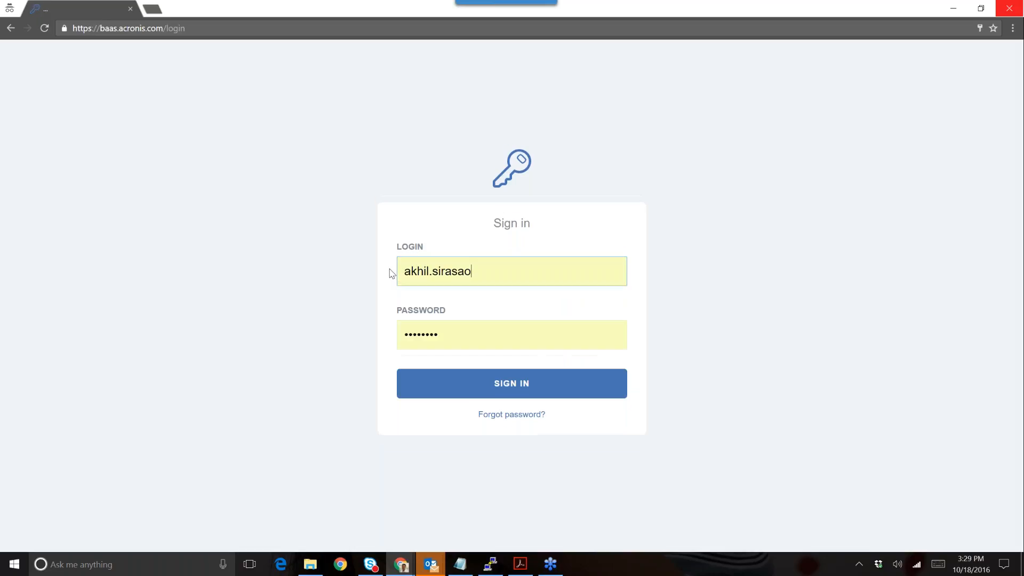
key(Return)
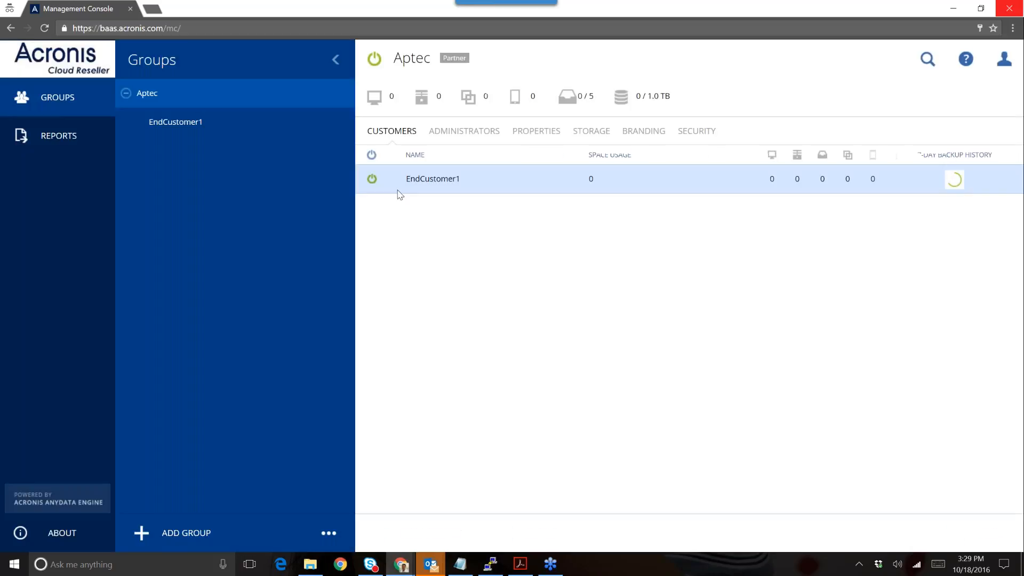
- Open EndCustomer1's user accounts, then sign out of the reseller console
click(232, 123)
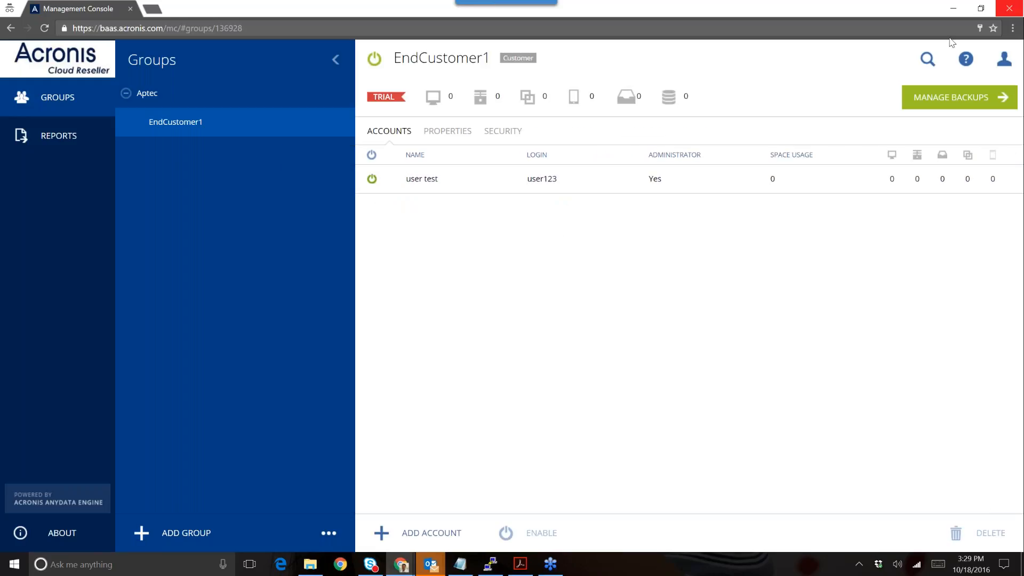
click(997, 70)
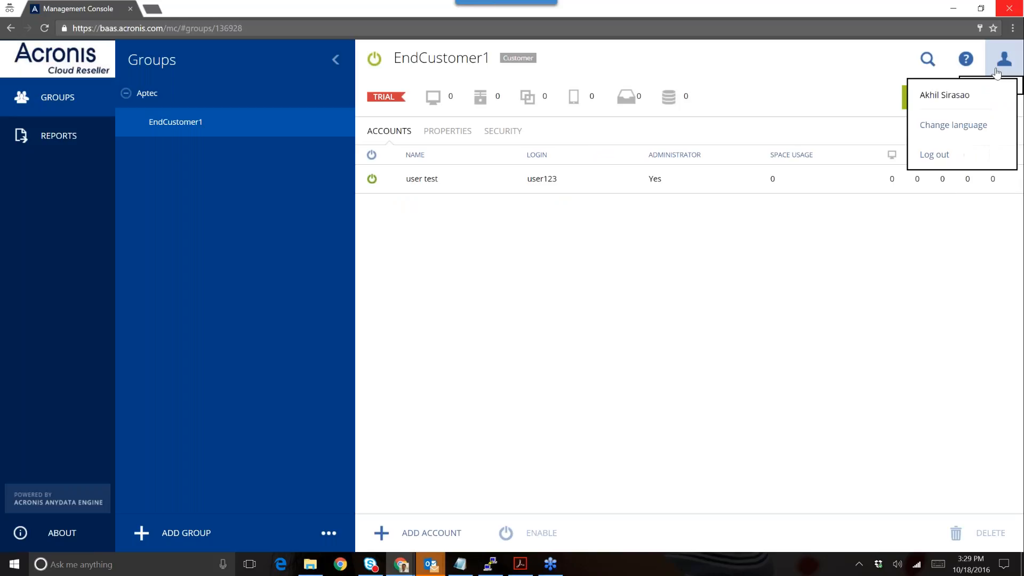
click(933, 154)
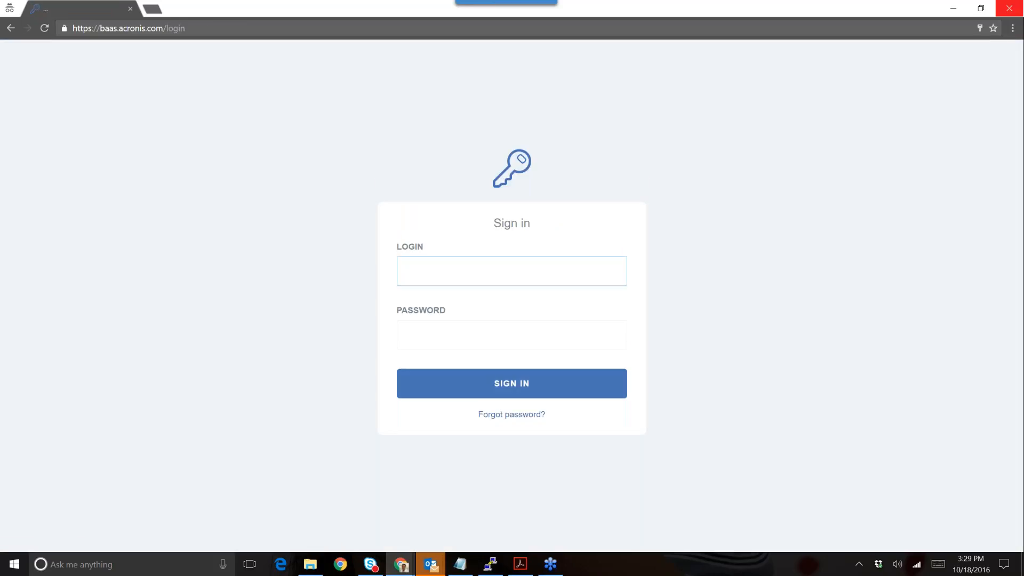
- Sign in with the customer login user123 and its password
text(user123)
key(Tab)
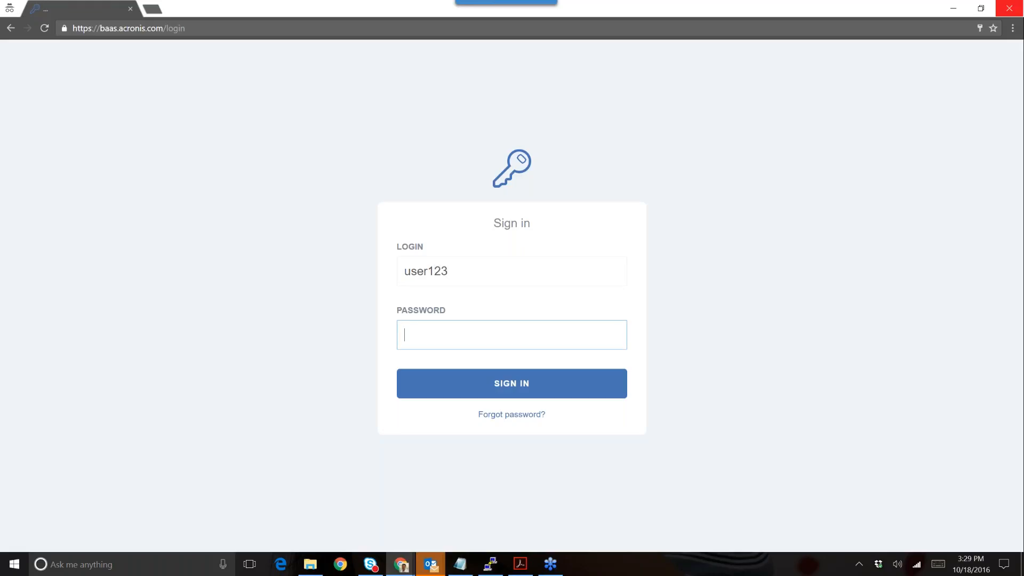
text(••••••••)
key(Return)
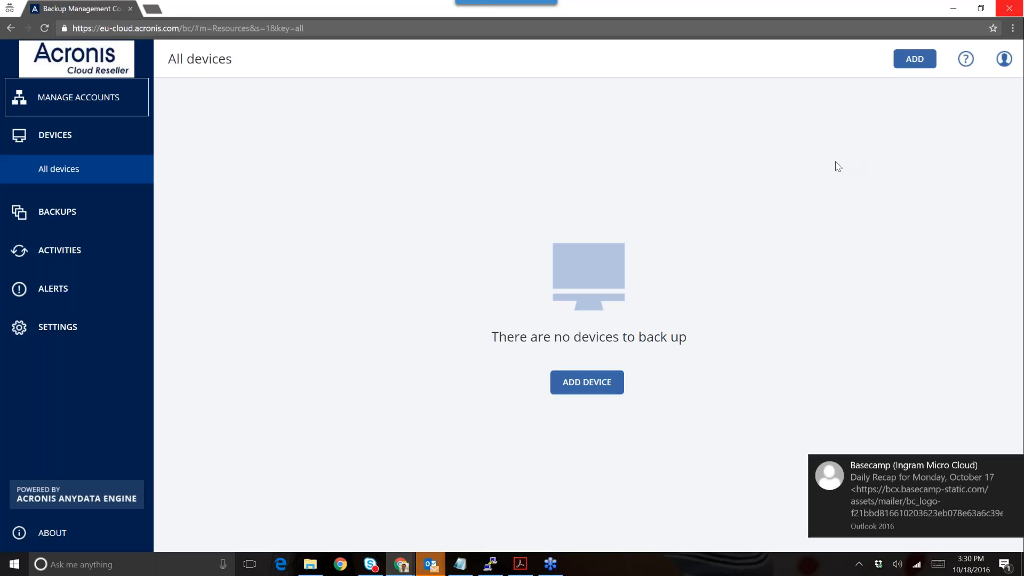
- Add a Windows workstation device, downloading the Backup Agent installer, and run it
click(912, 71)
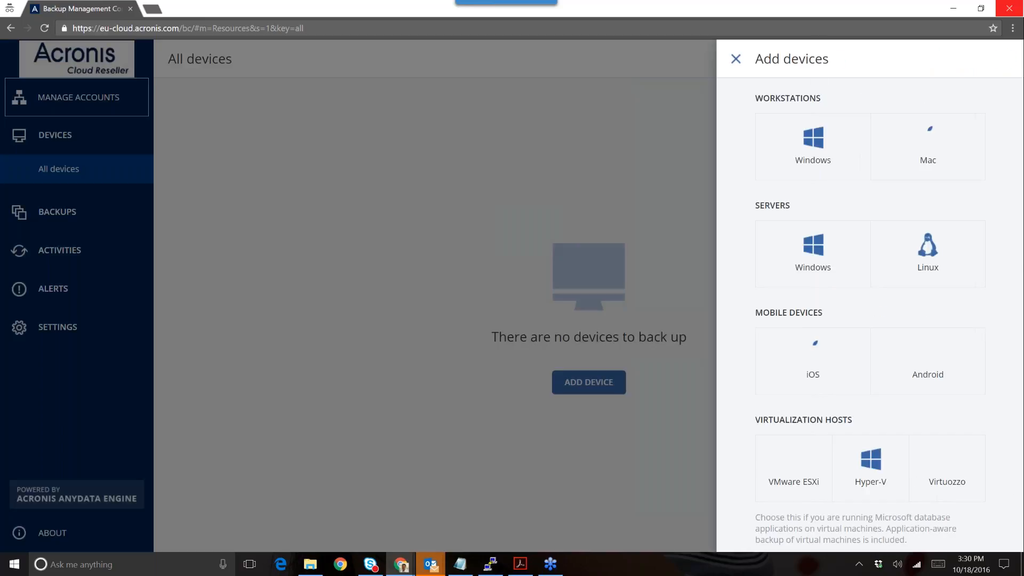
click(807, 148)
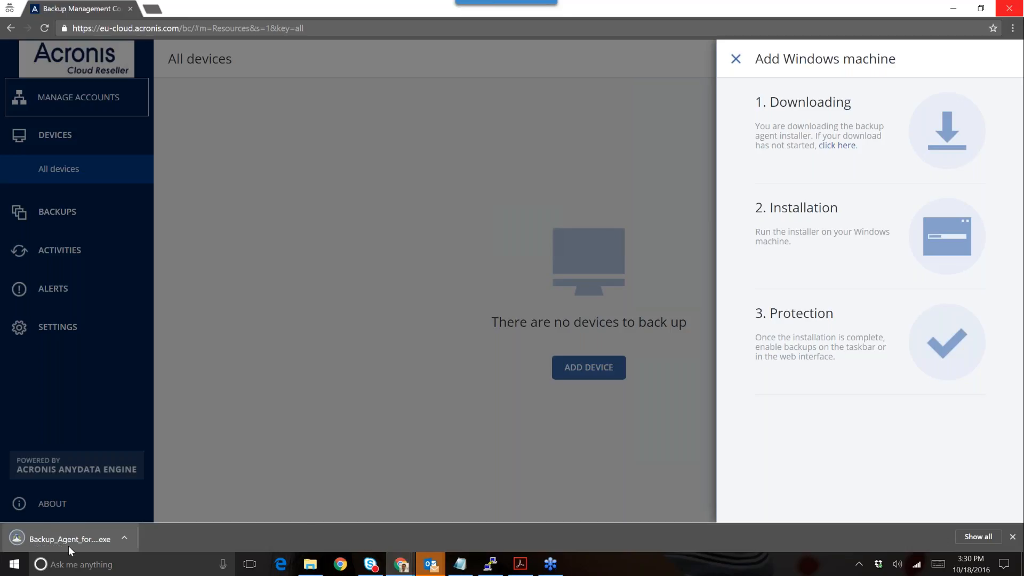
click(68, 545)
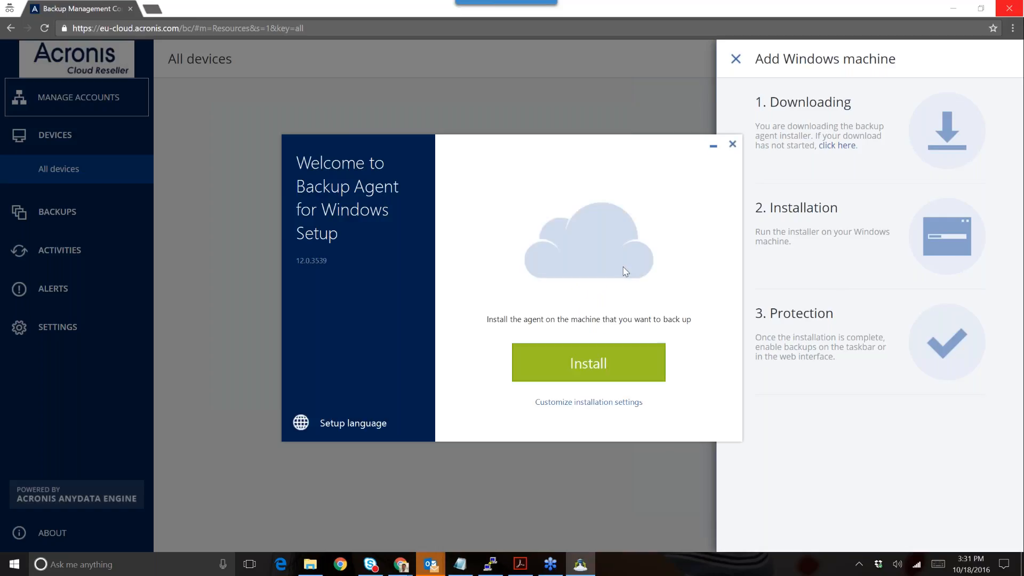
- Install the agent registered to the user123 backup account, then minimise the setup window
click(582, 357)
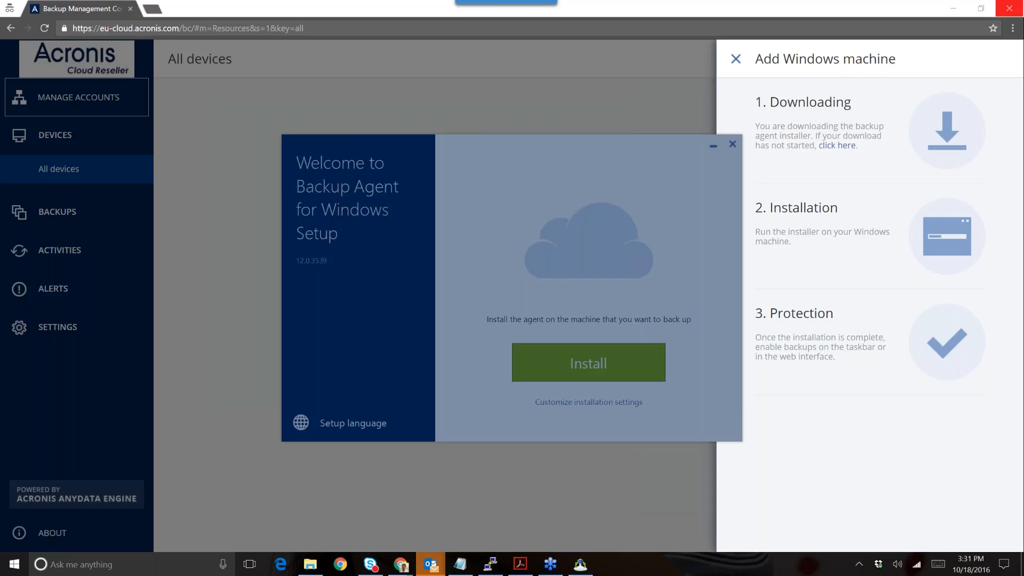
text(user123)
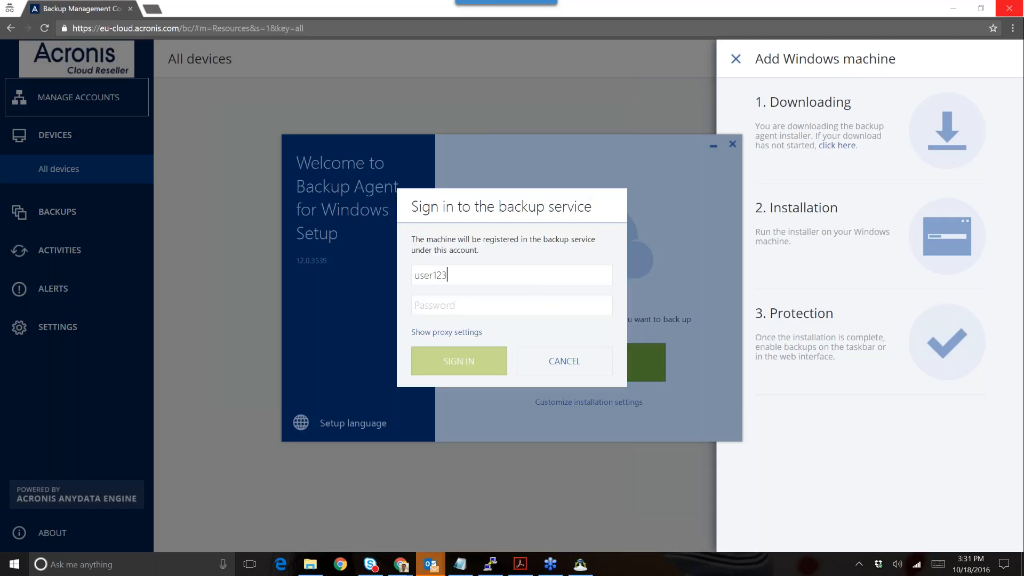
key(Tab)
text(*)
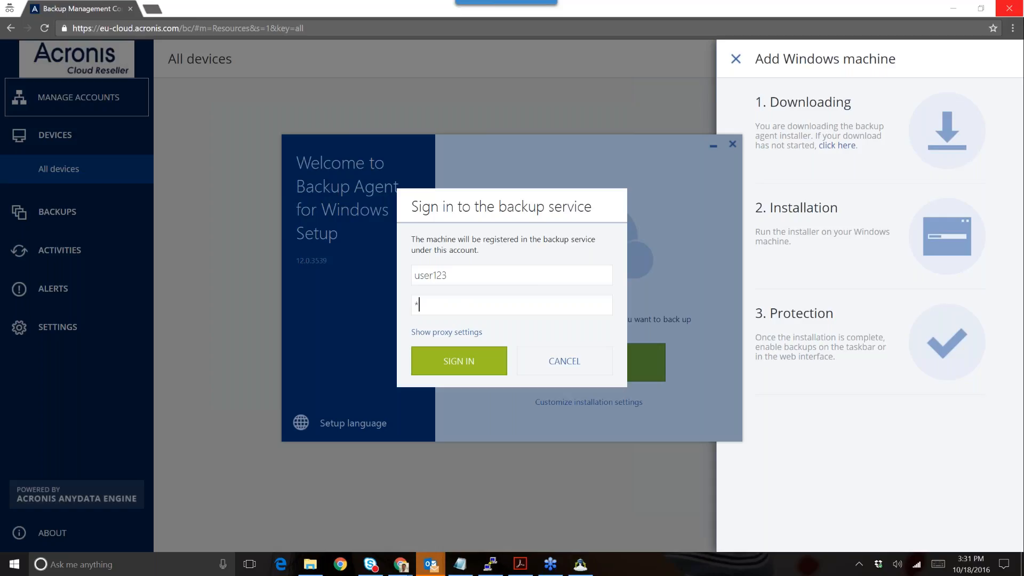
text(*******)
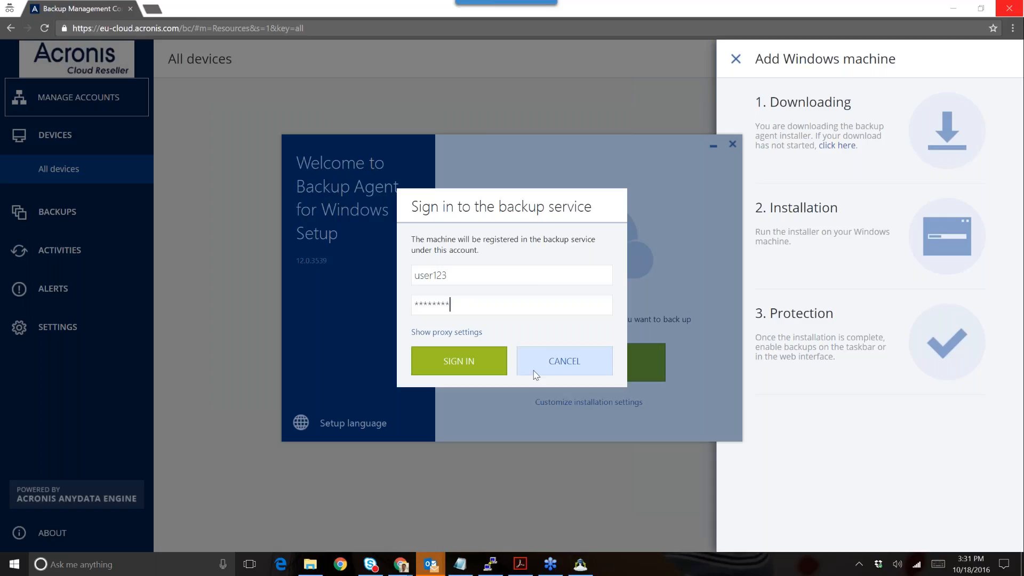
click(487, 358)
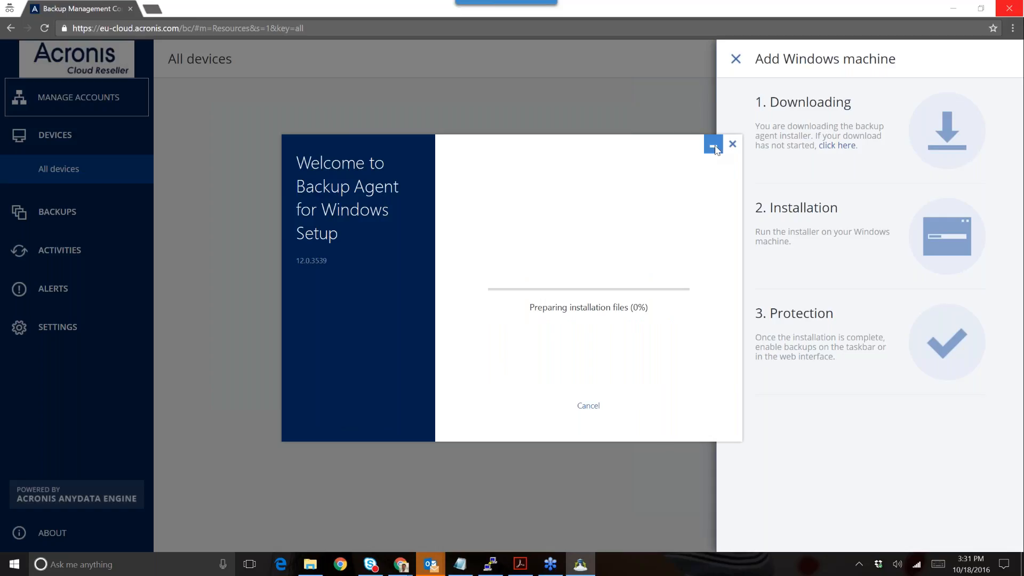
click(714, 146)
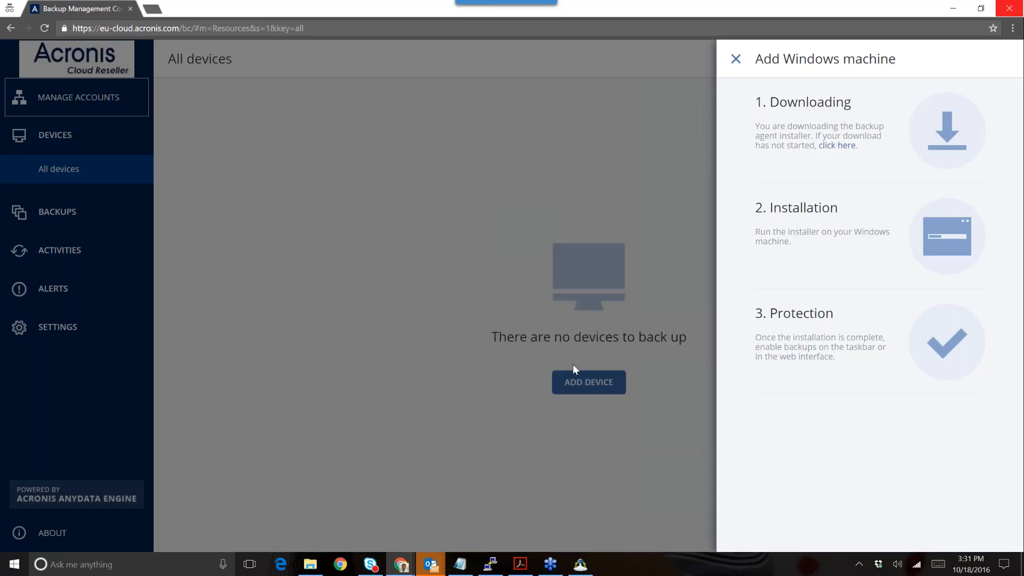
- Switch to the Storage Gateway deployment PDF and scroll to page 3's introduction
click(522, 563)
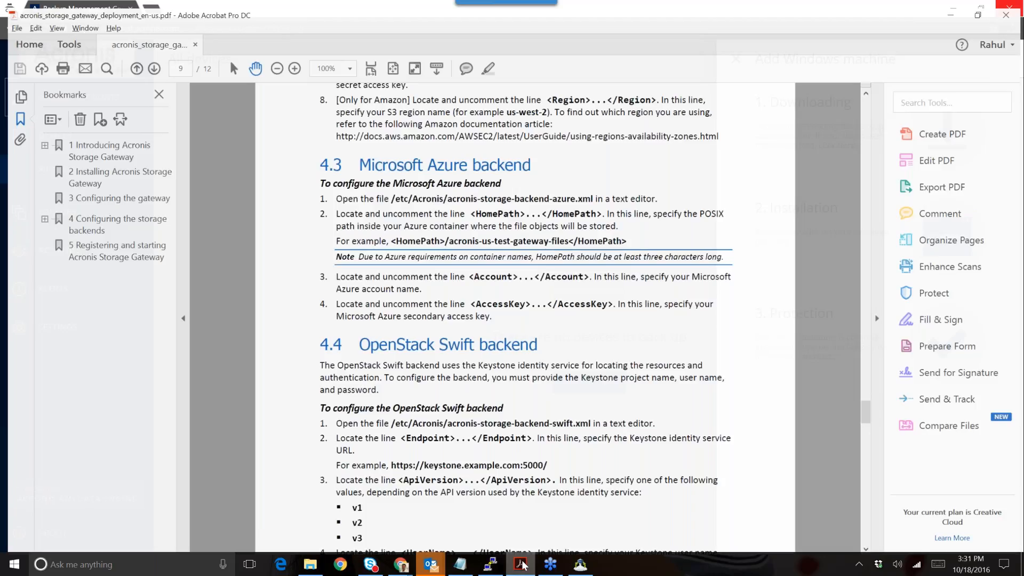
drag(866, 409, 877, 174)
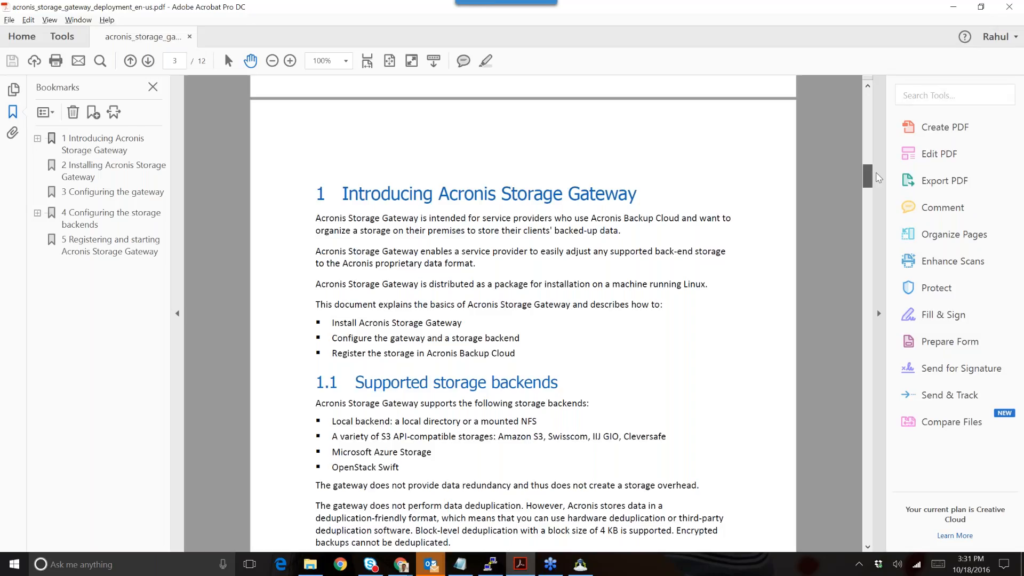
drag(879, 177, 880, 180)
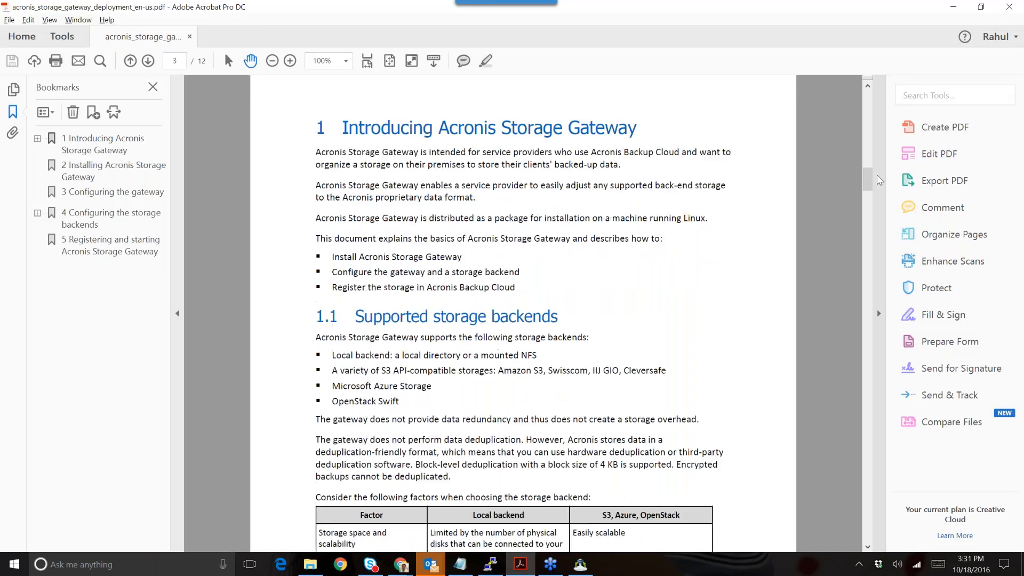
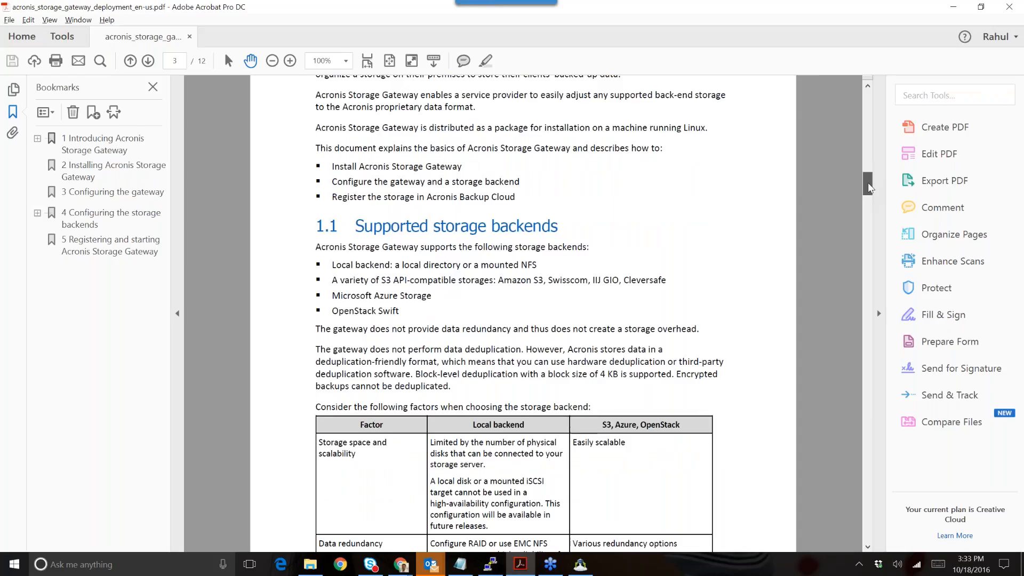
- Add a sticky note beside the section 1.2 network diagram, then scroll to 1.3 System requirements
drag(868, 186, 873, 223)
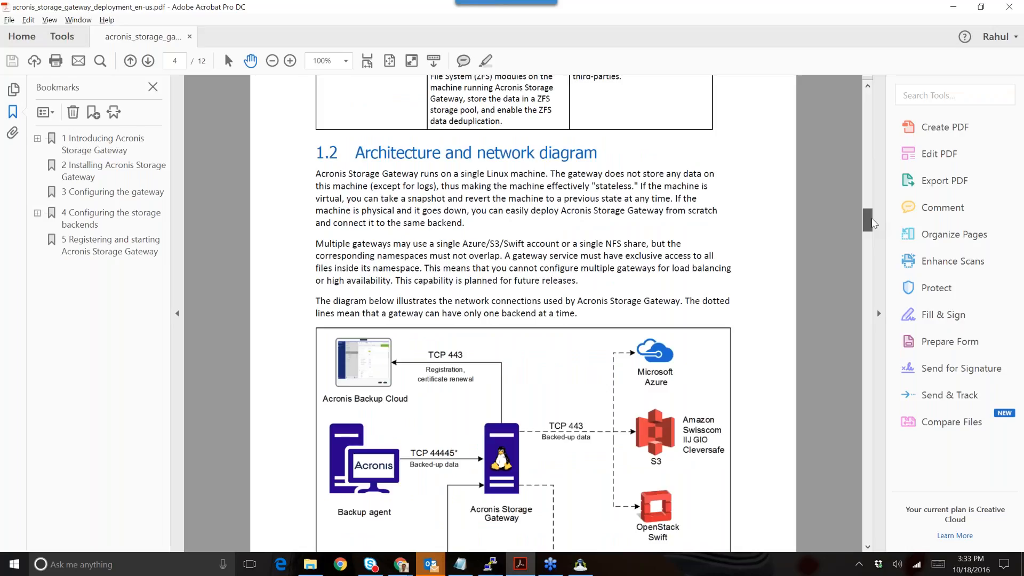
drag(872, 218, 873, 223)
click(872, 223)
right_click(872, 223)
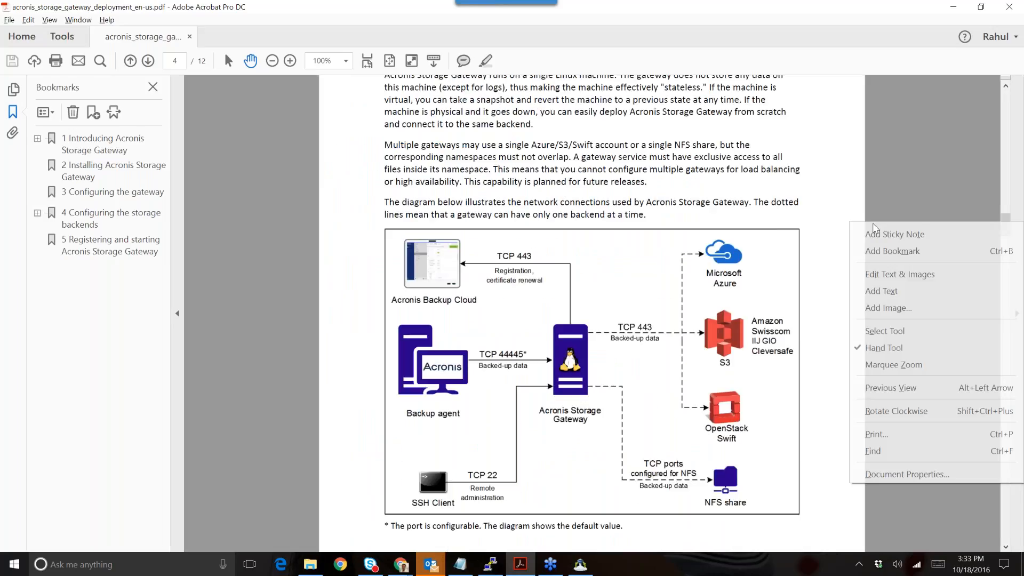
click(877, 232)
drag(1007, 228, 1008, 238)
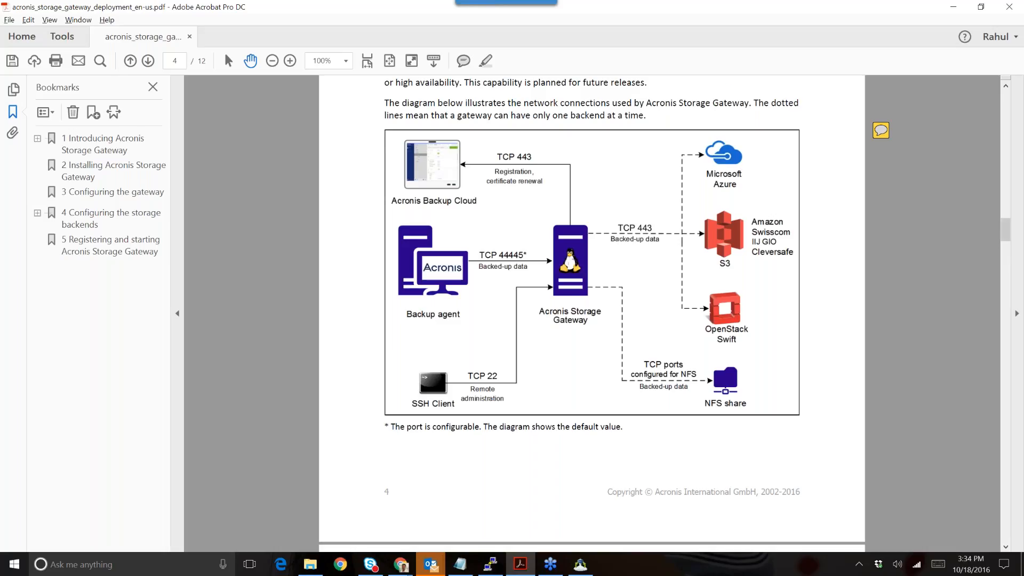
drag(1007, 242, 1013, 263)
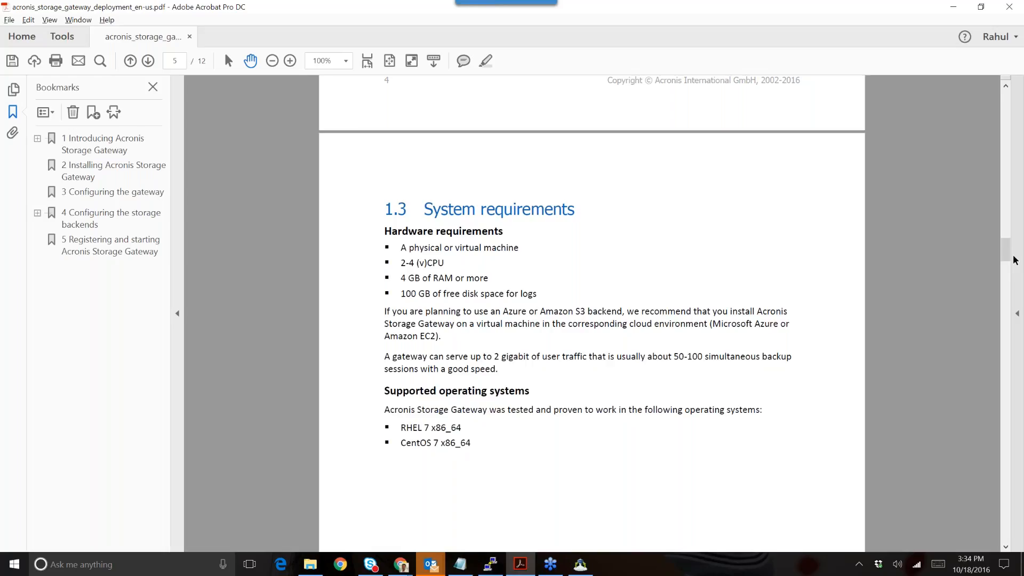
- Scroll through pages 6–8 of the guide to section 4.3 Microsoft Azure backend on page 9
scroll(1010, 263, down, 4)
drag(1010, 263, 1009, 297)
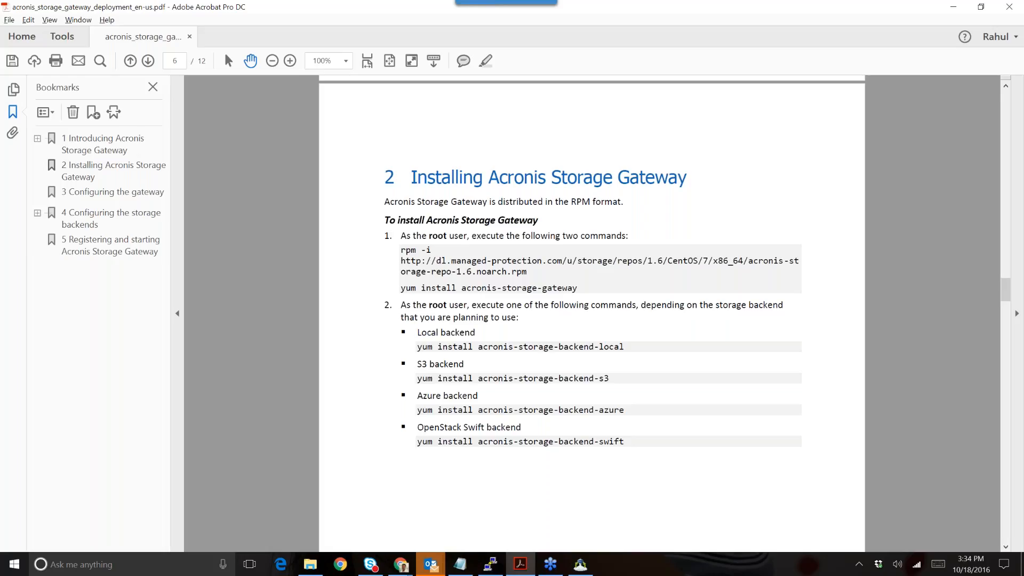
drag(1005, 291, 1006, 296)
drag(558, 340, 562, 343)
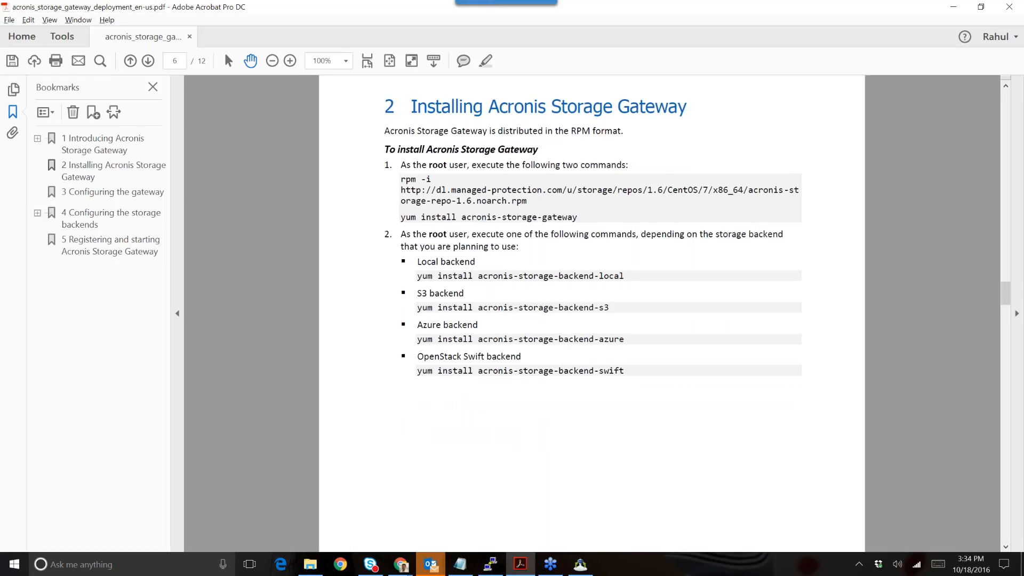
drag(1002, 289, 1007, 327)
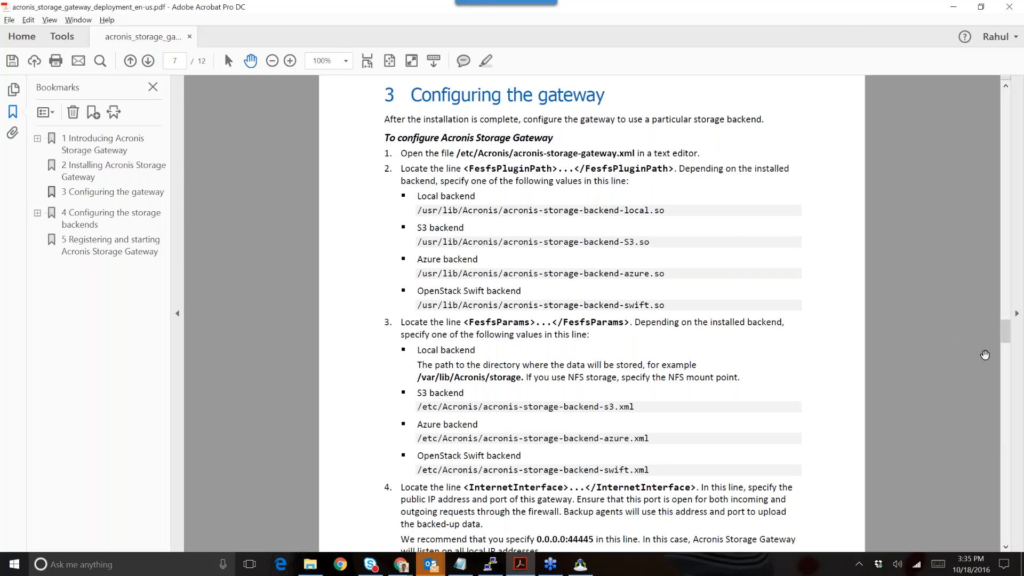
drag(1007, 341, 1008, 353)
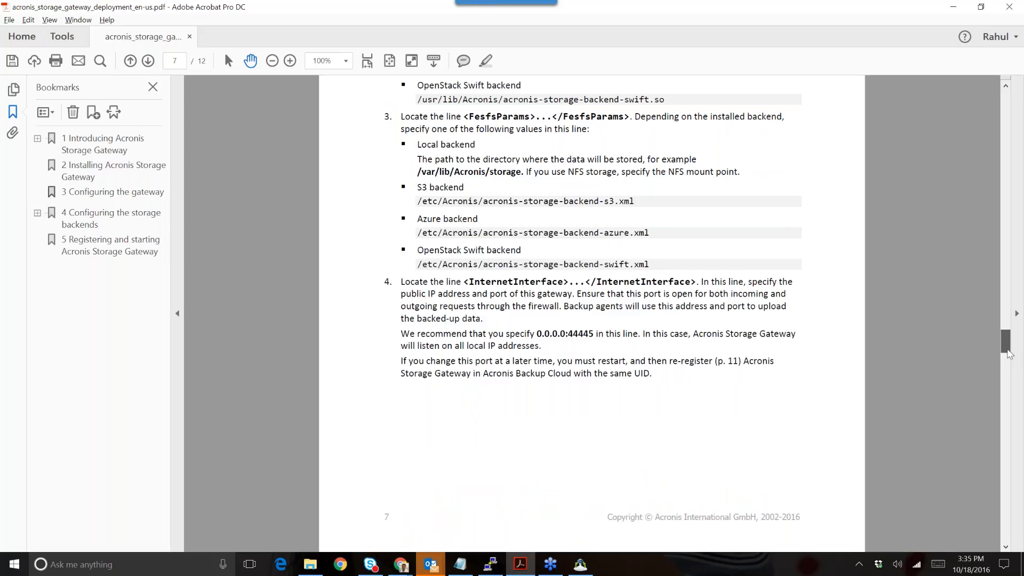
drag(1008, 354, 1008, 419)
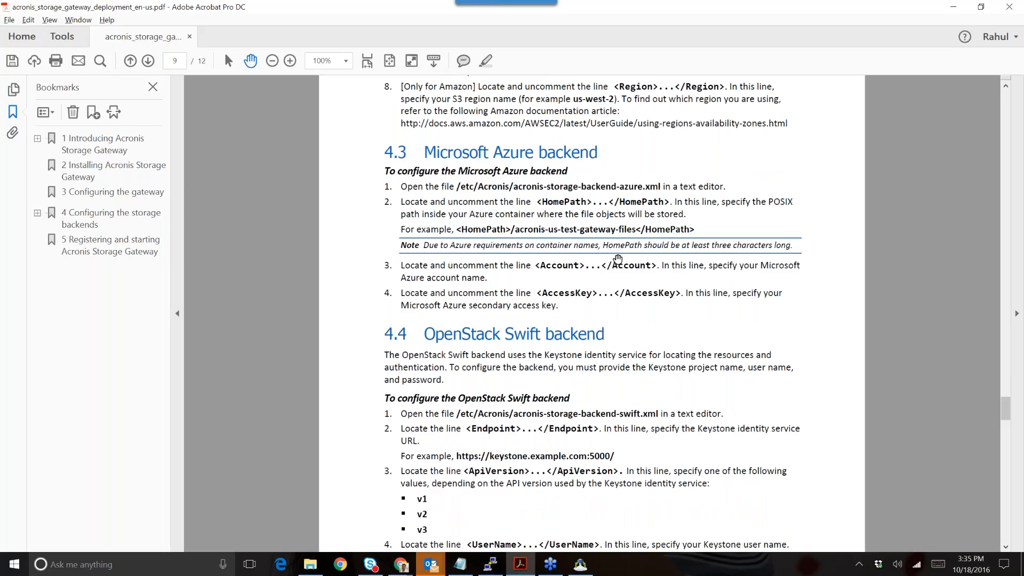
- Highlight the Azure HomePath and Account instructions, check the setup window, then minimise Acrobat
drag(448, 202, 534, 214)
click(496, 238)
drag(448, 267, 560, 307)
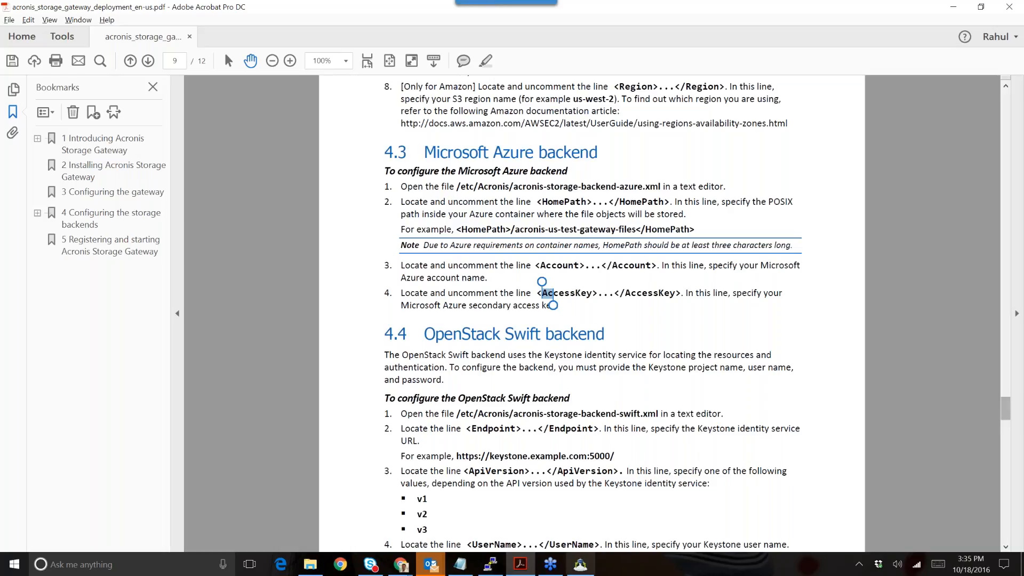
click(570, 569)
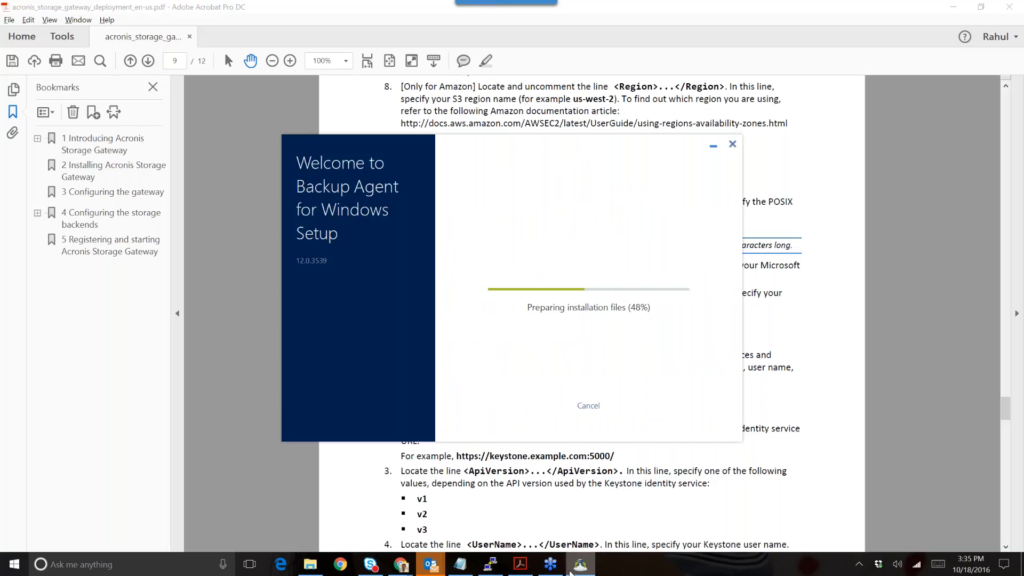
click(803, 374)
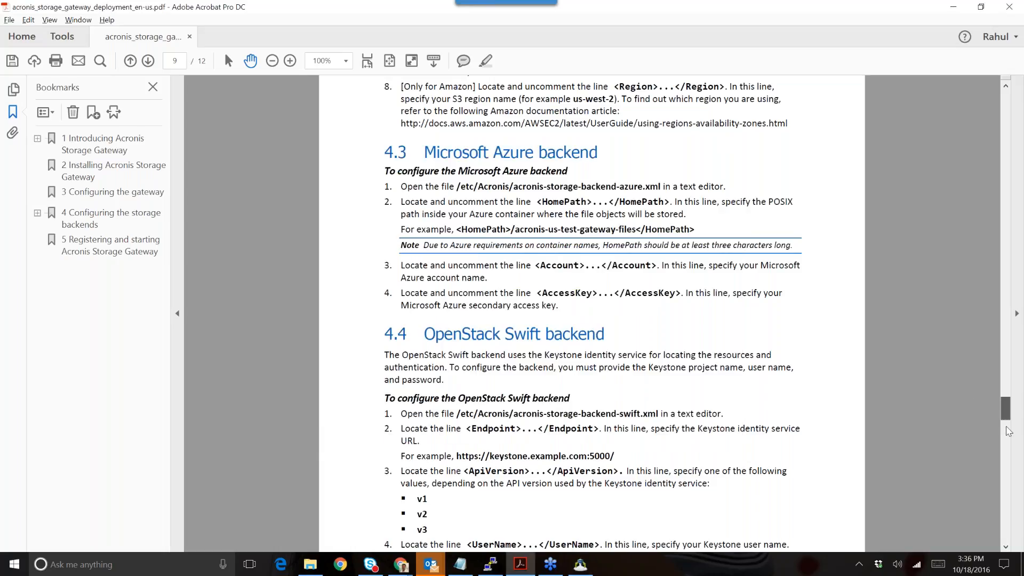
scroll(1008, 431, down, 5)
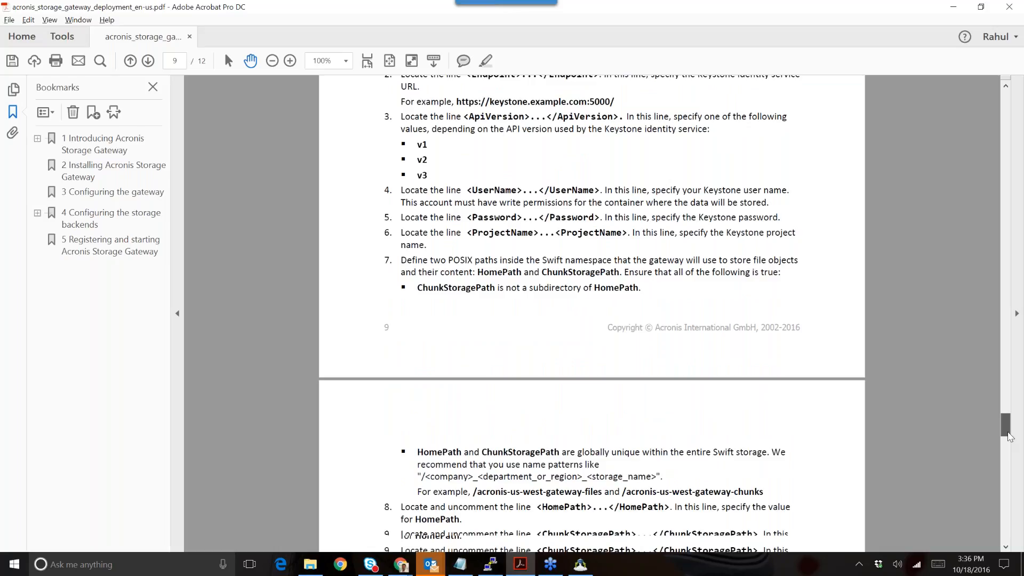
click(956, 7)
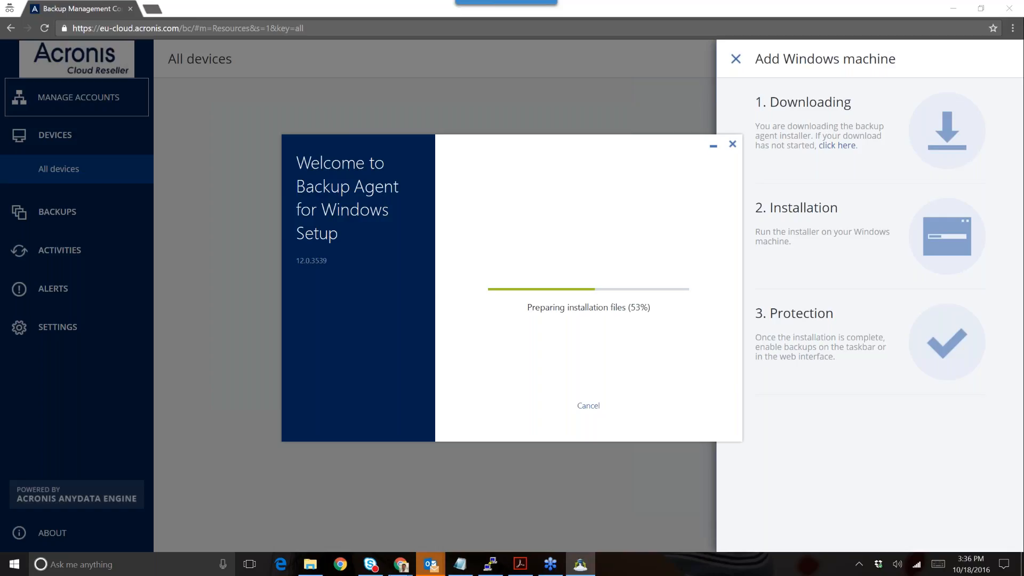
- Briefly restore the Acrobat guide, minimise it again, and bring the Chrome console forward
mouse_move(401, 563)
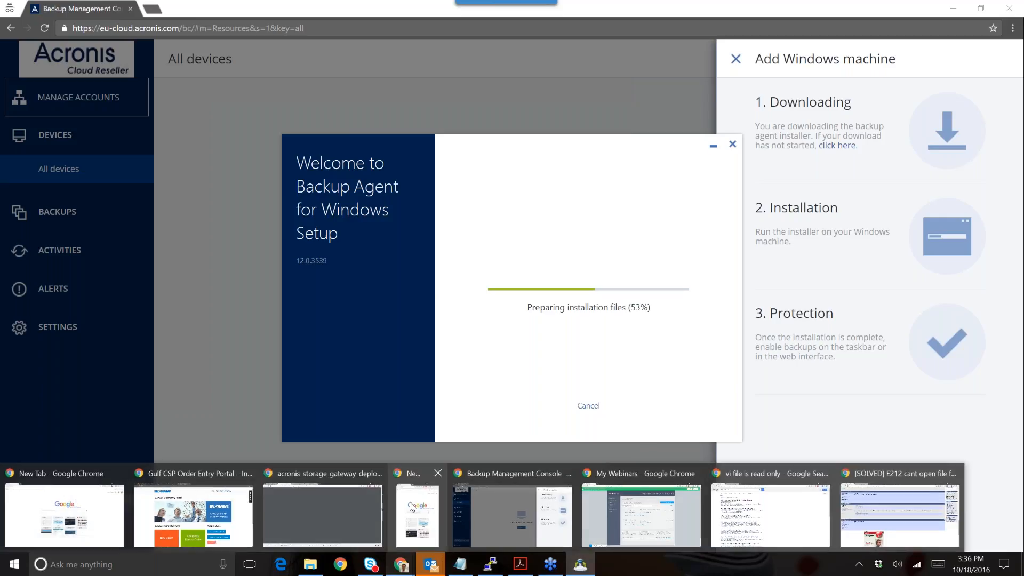
click(529, 565)
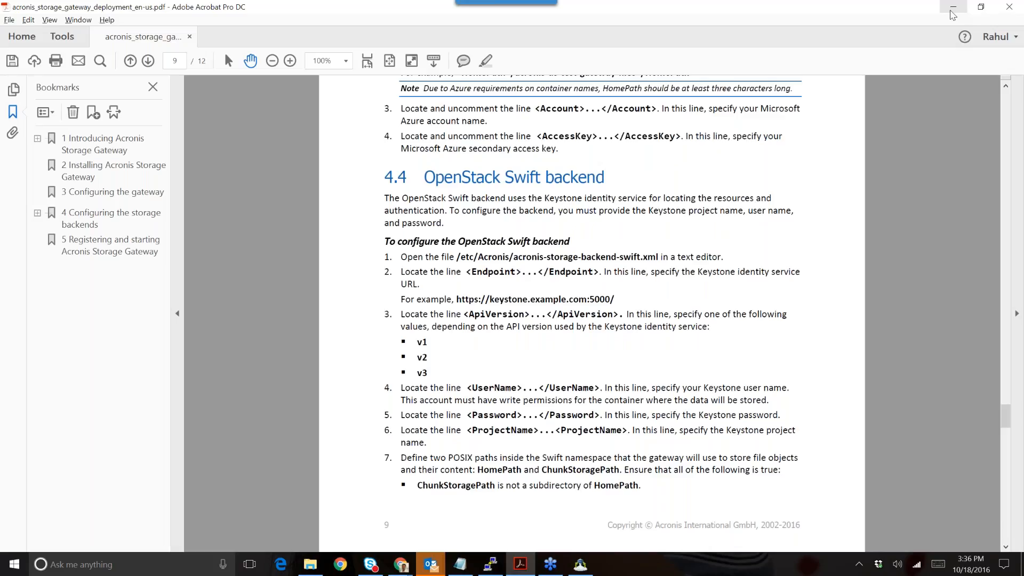
click(952, 8)
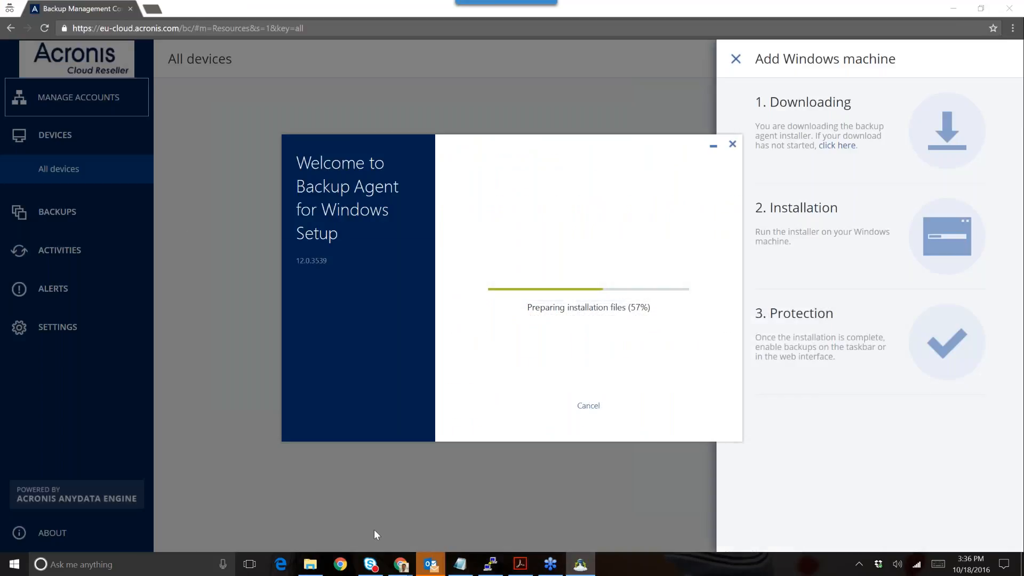
click(148, 6)
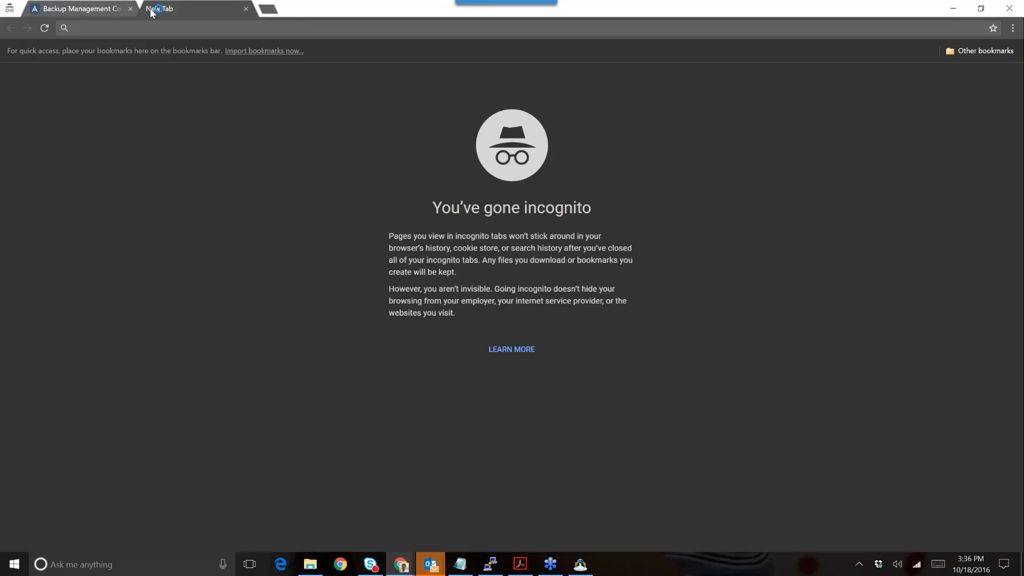
- Open an incognito window and go to baas.acronis.com from the address-bar suggestion
key(ctrl+shift+n)
text(ba)
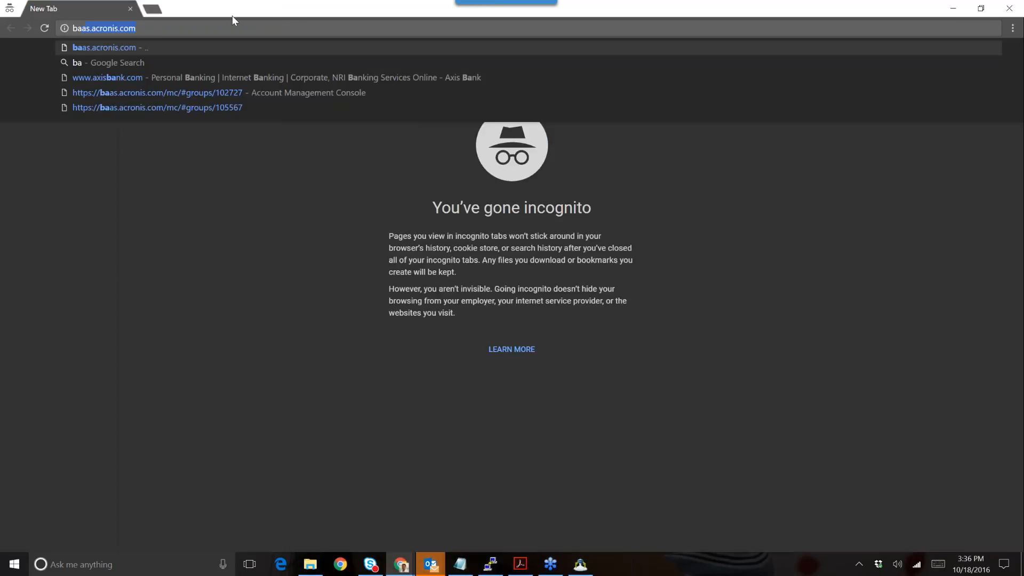
key(BackSpace)
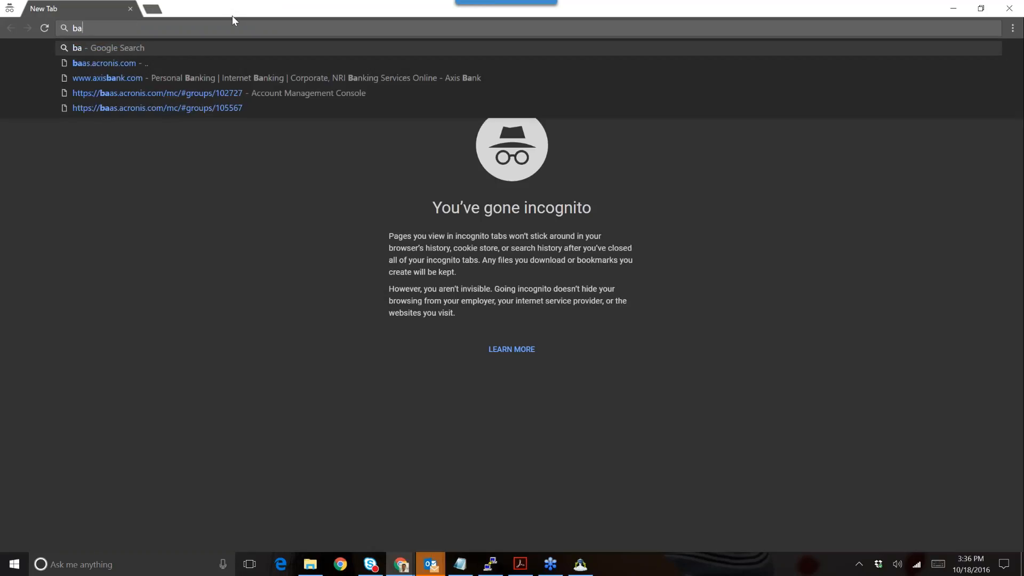
key(Down)
key(Return)
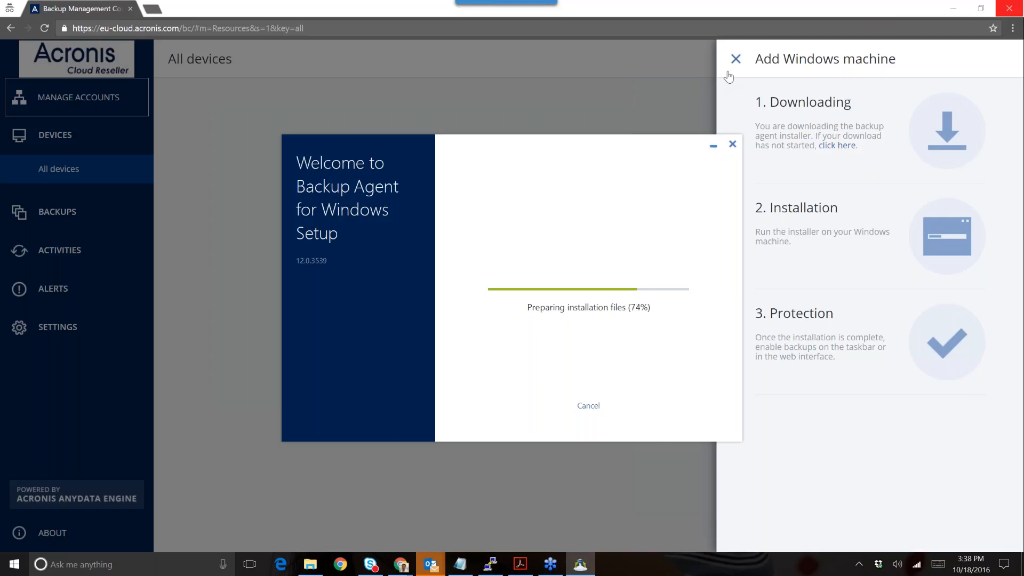
- Return to the device-type list, scroll through it, and close the Add devices panel
click(736, 58)
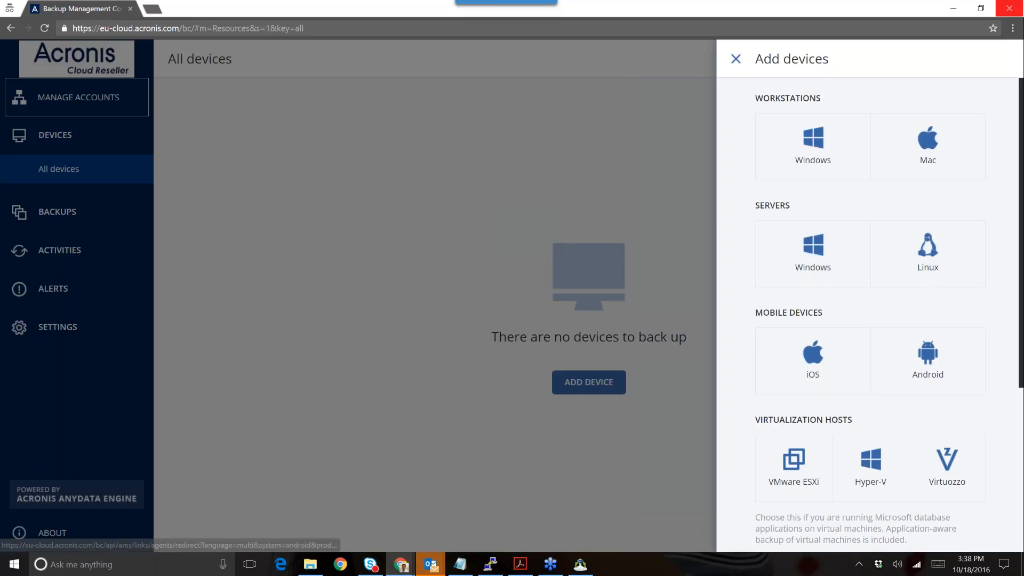
drag(1015, 371, 1021, 478)
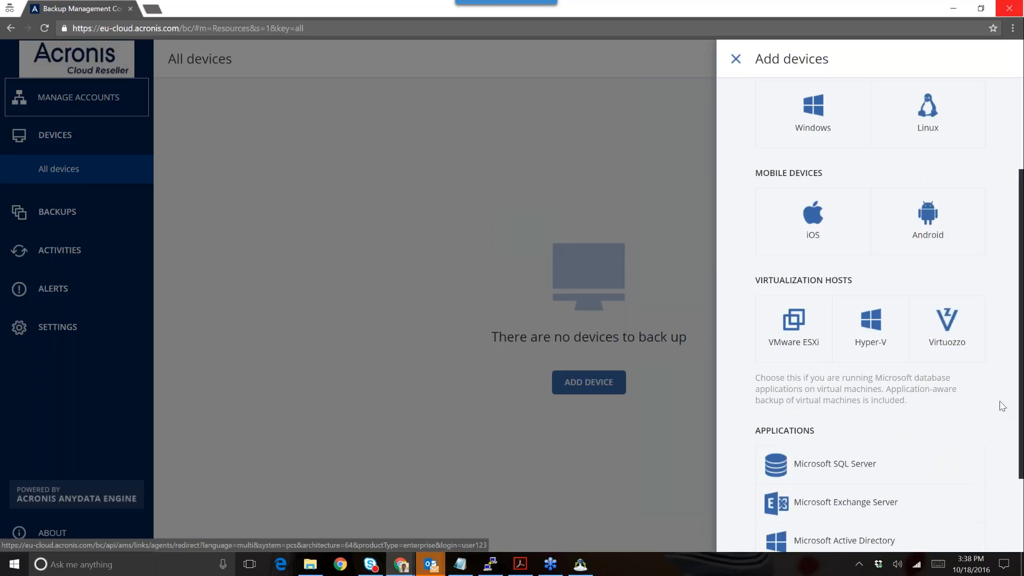
drag(1022, 448, 1022, 496)
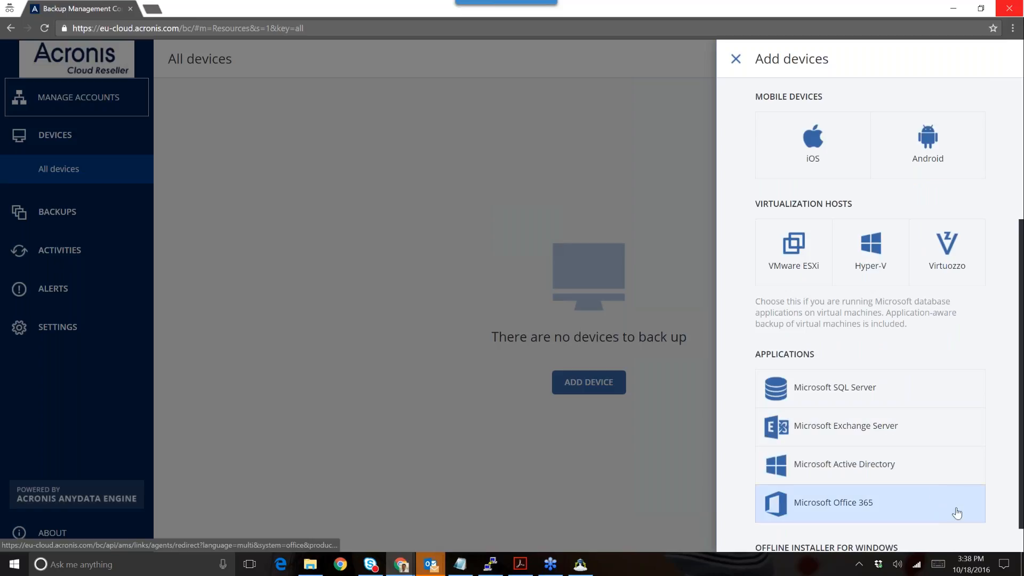
drag(1017, 505, 1022, 543)
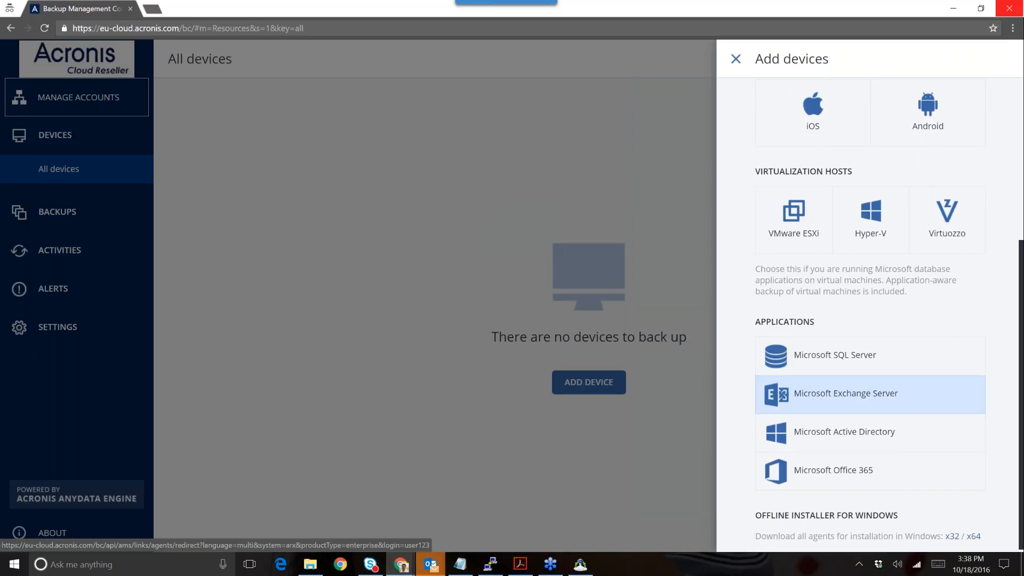
click(601, 153)
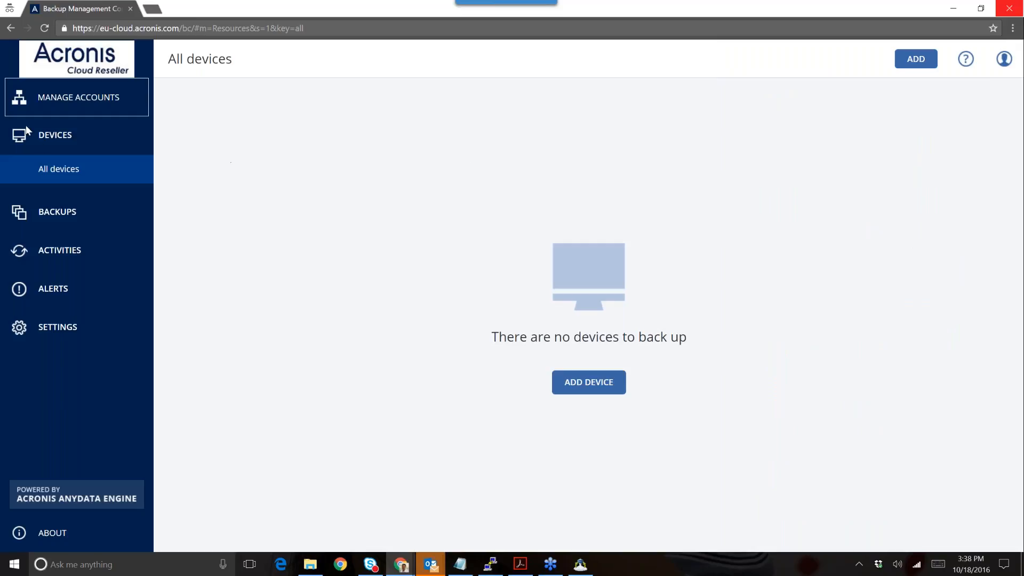
- Check the empty Backups, Activities, Alerts and Agents lists, return to All devices, and view the installer
click(61, 210)
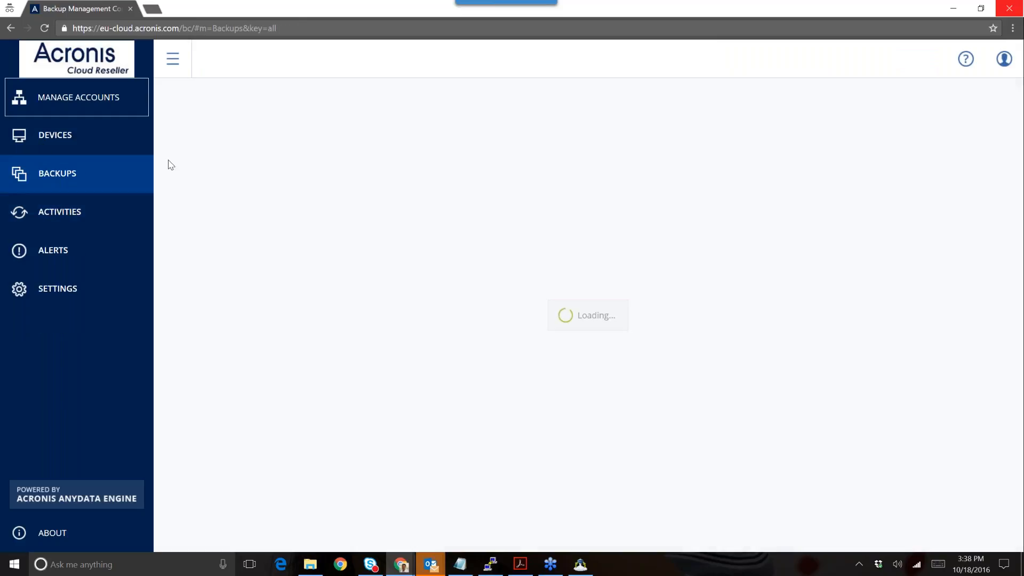
click(121, 217)
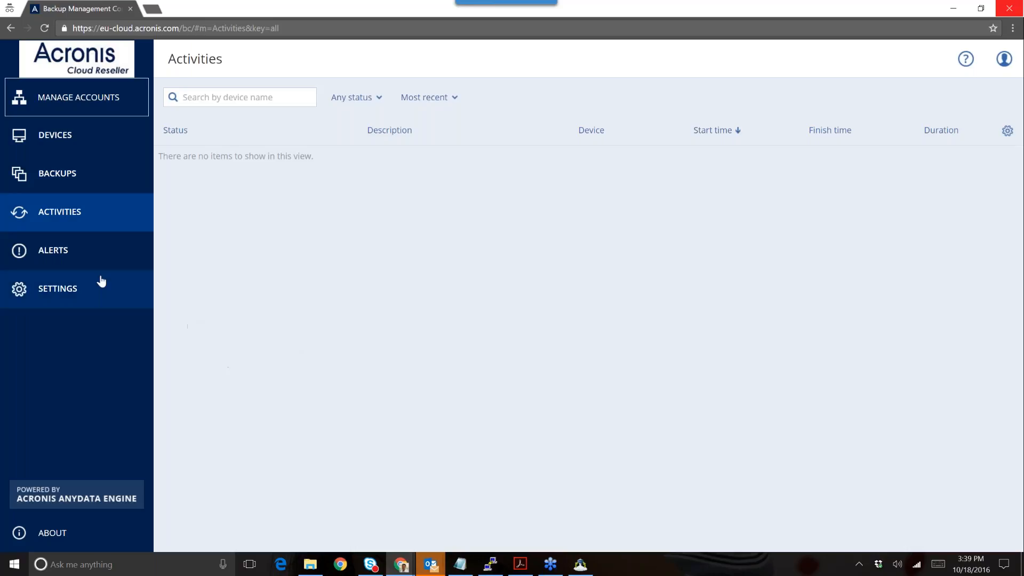
click(99, 265)
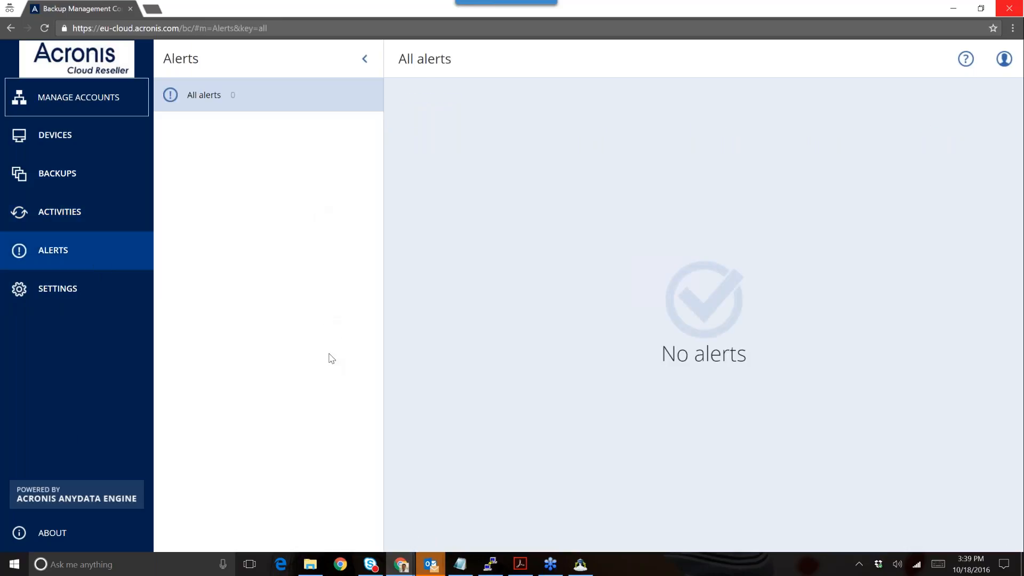
click(119, 300)
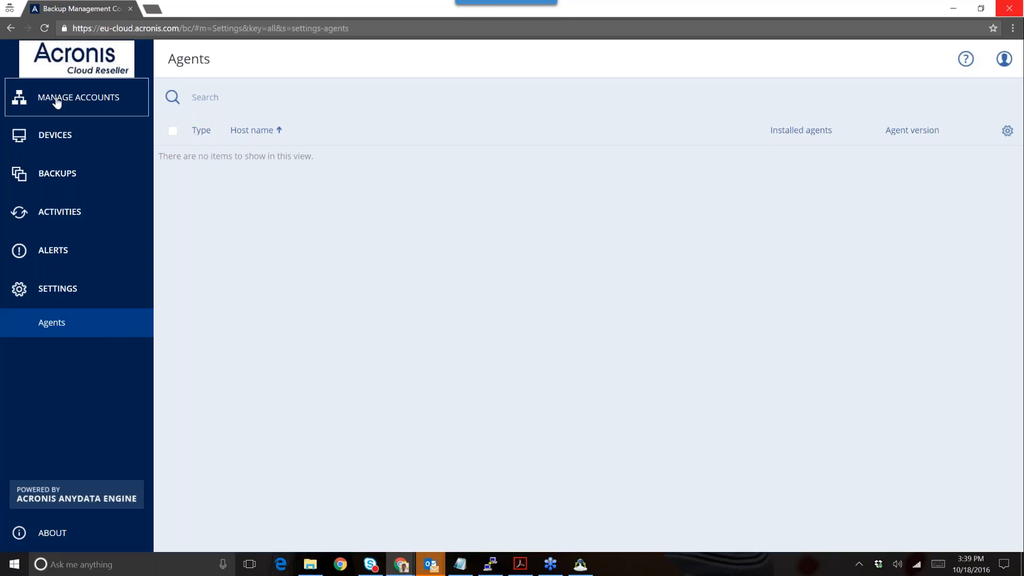
click(59, 144)
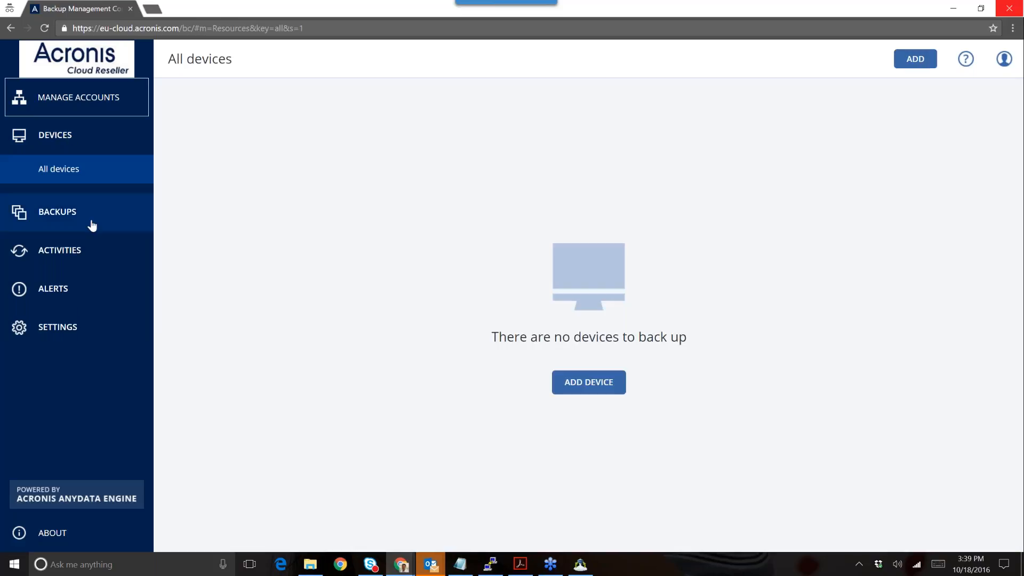
click(580, 566)
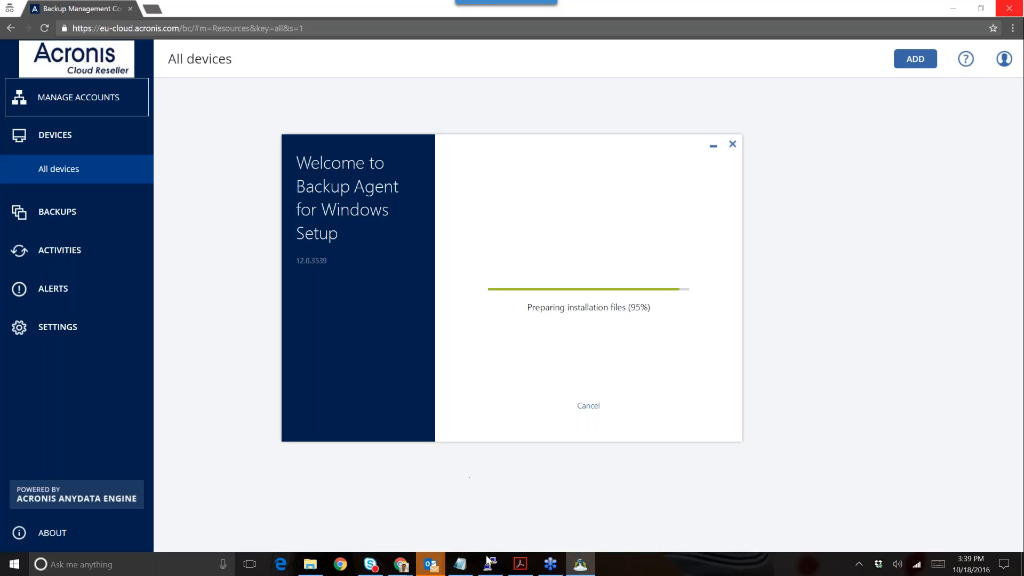
- Wait for the Backup Agent installation to complete successfully, then close the installer
mouse_move(533, 567)
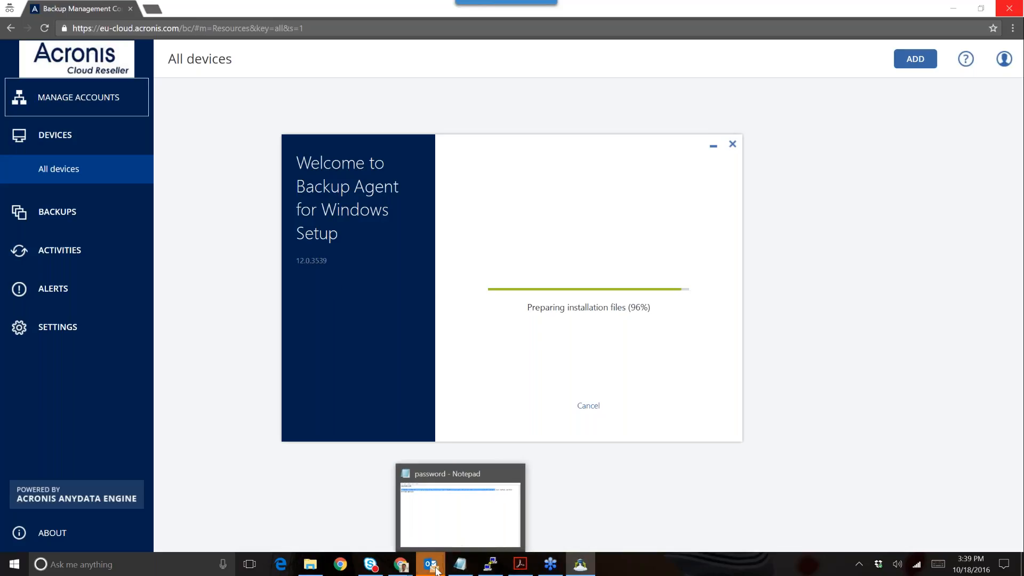
mouse_move(407, 568)
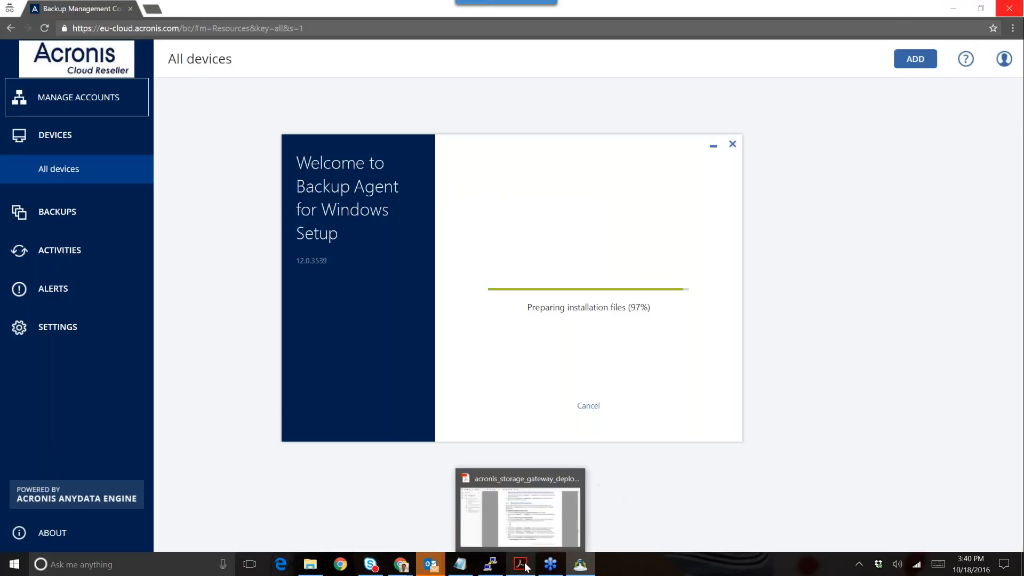
mouse_move(441, 570)
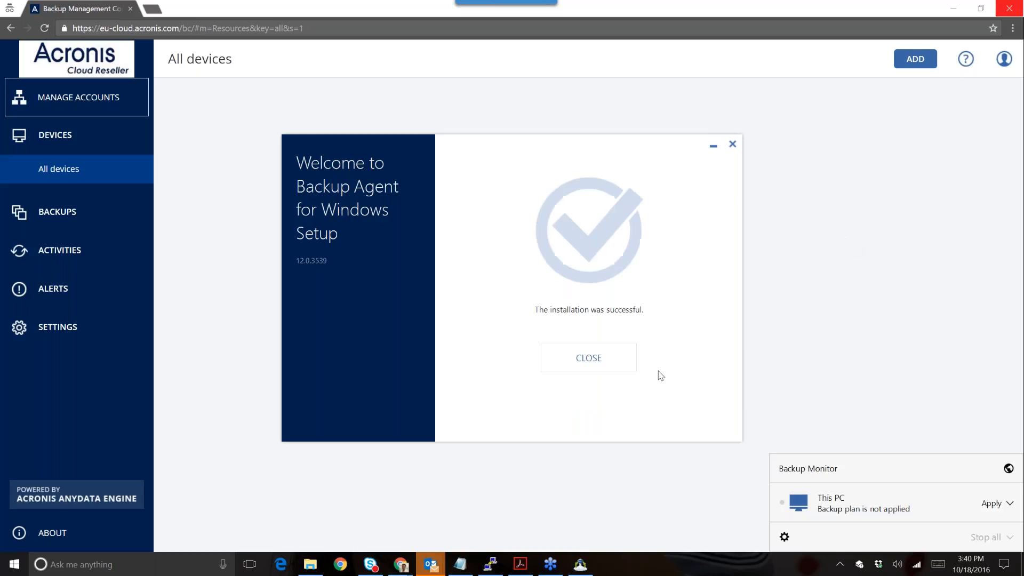
click(622, 359)
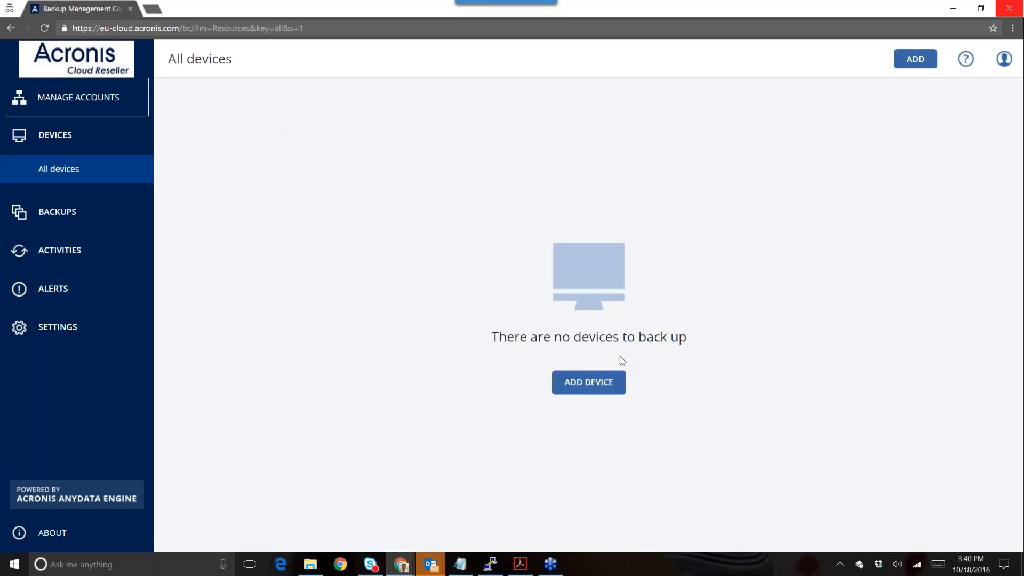
- Open the Acronis Backup Monitor from the tray, dismiss it, and reload the devices page
click(859, 564)
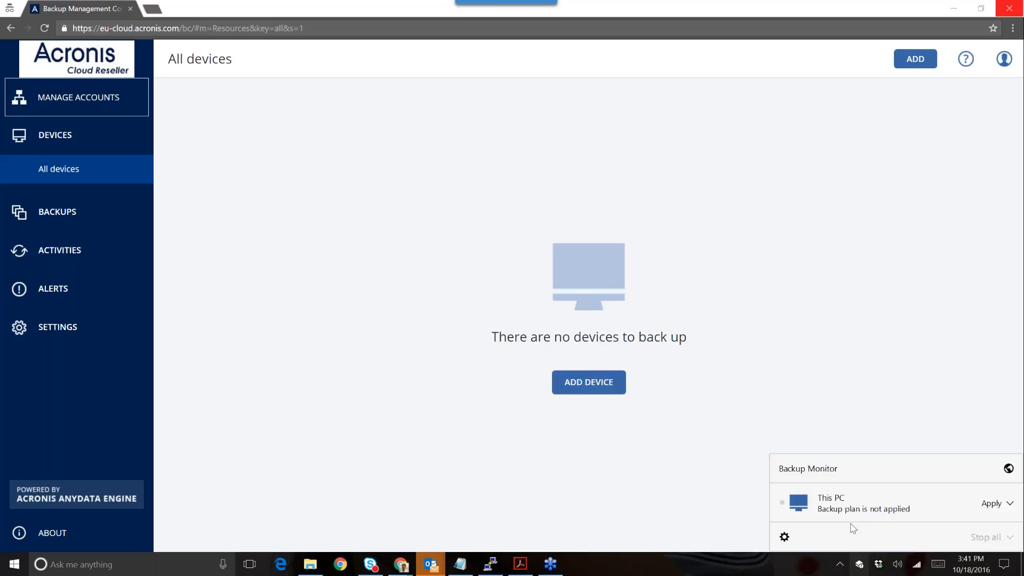
click(842, 295)
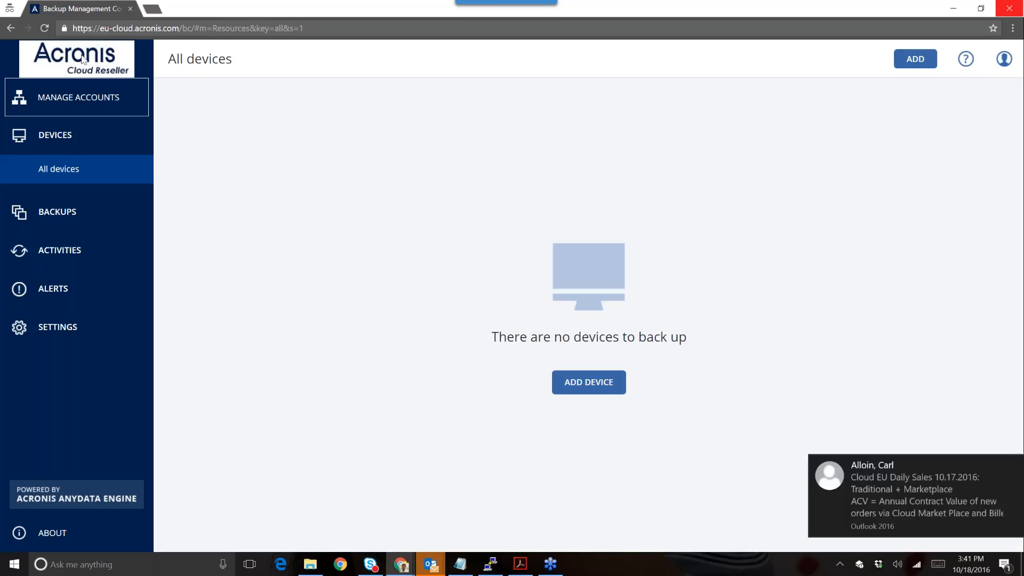
click(48, 28)
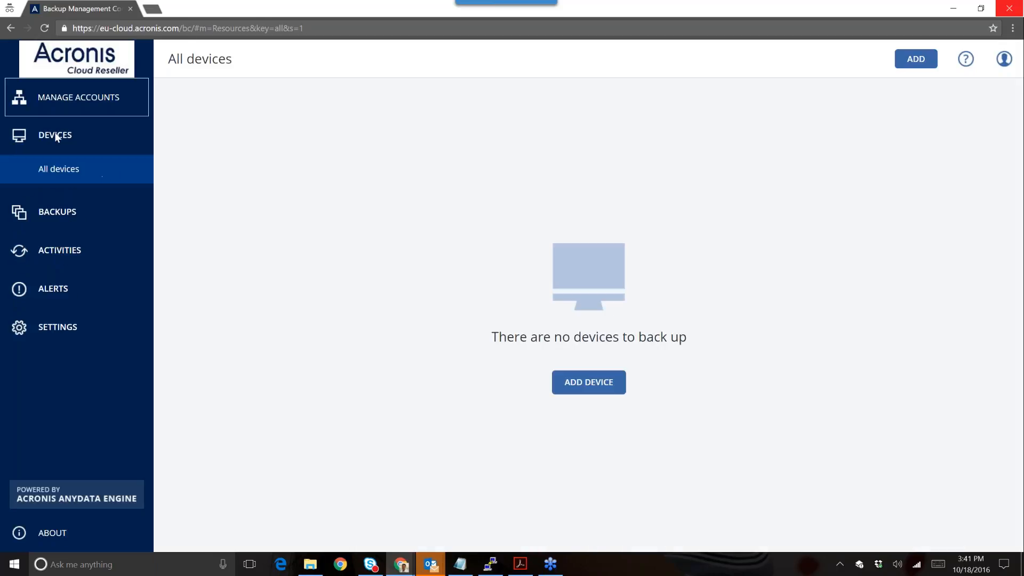
- Apply the Entire machine to Cloud plan to This PC, then check the monitor's options menu
click(859, 567)
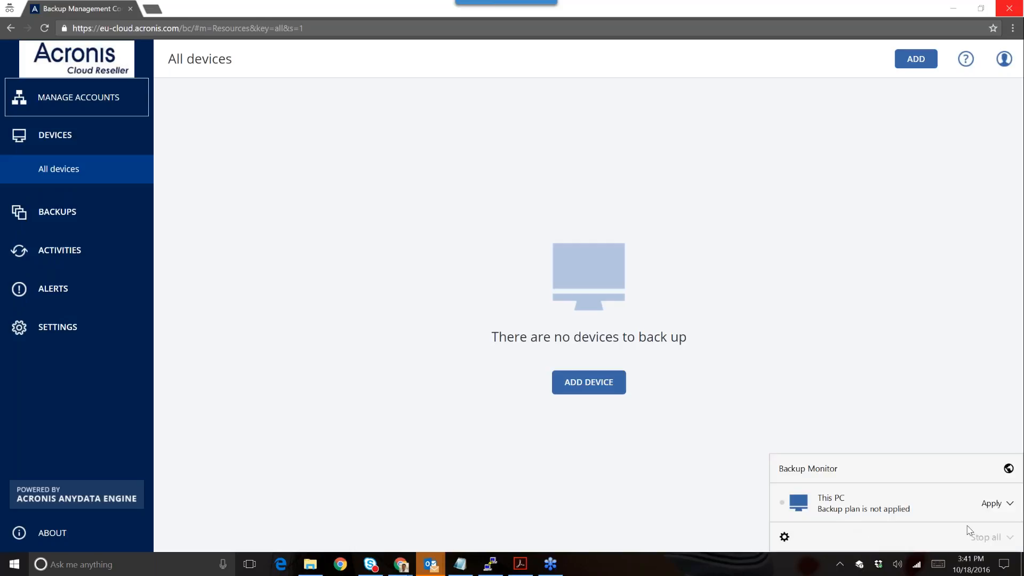
click(1001, 504)
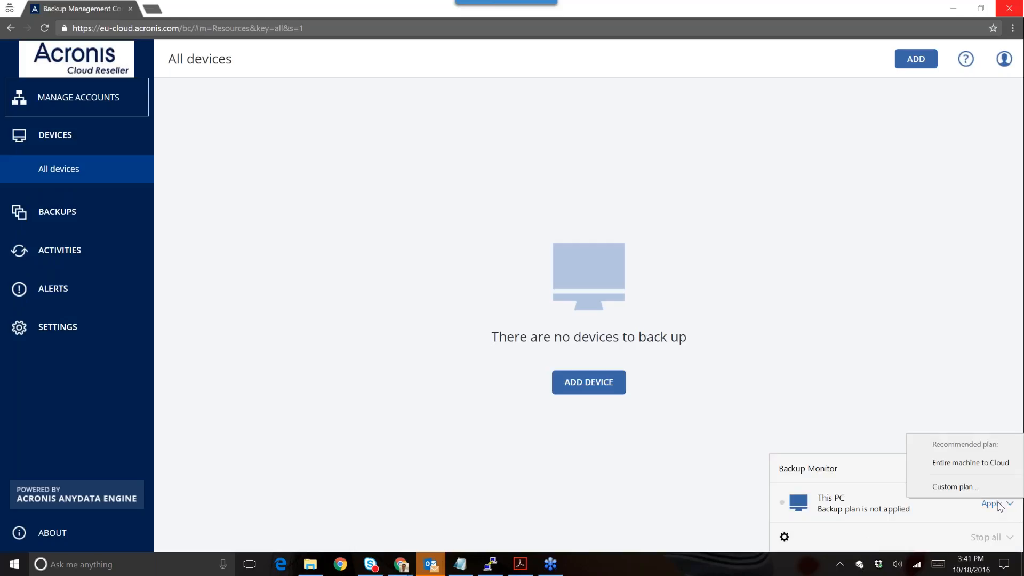
click(981, 462)
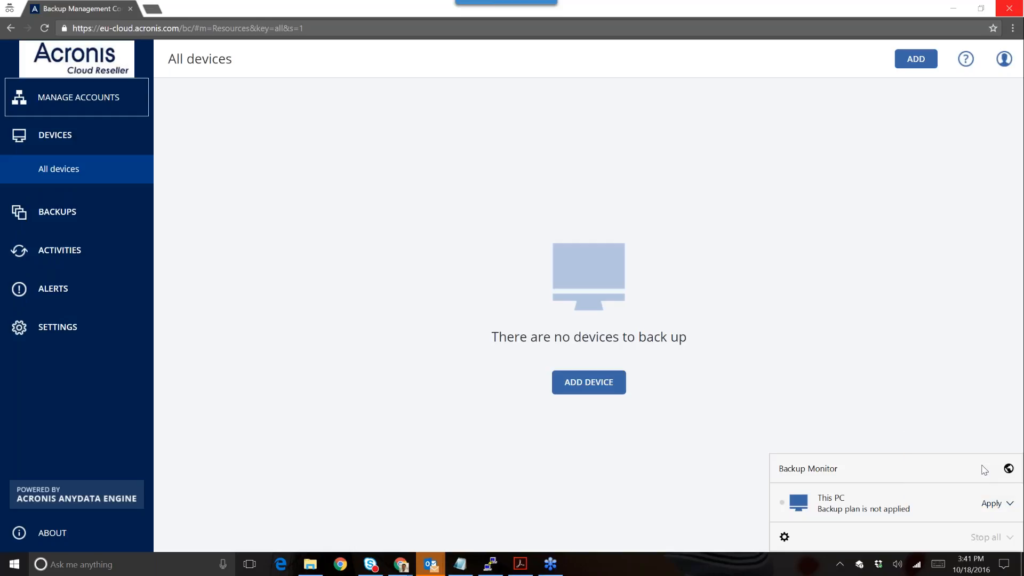
click(992, 507)
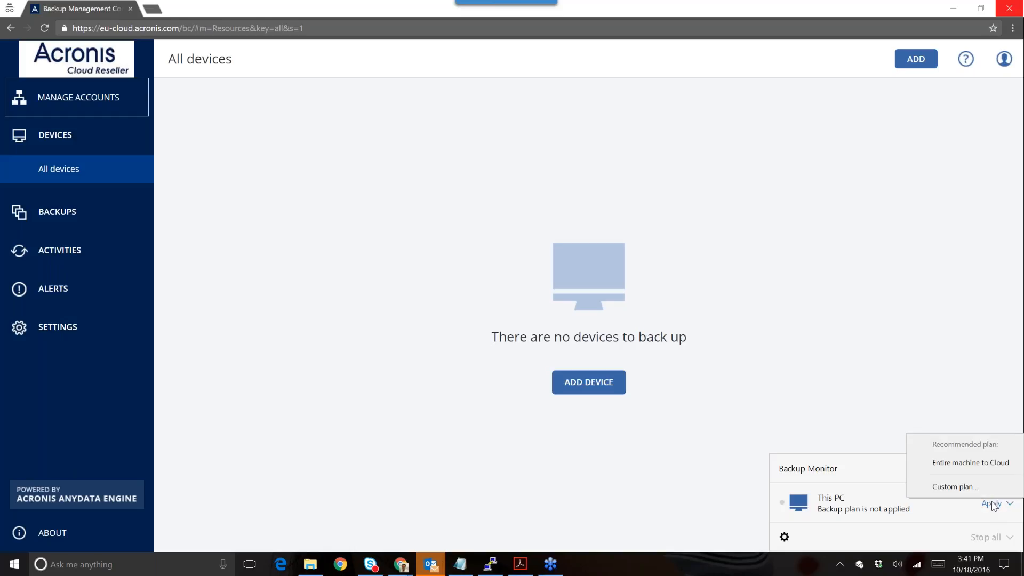
click(981, 462)
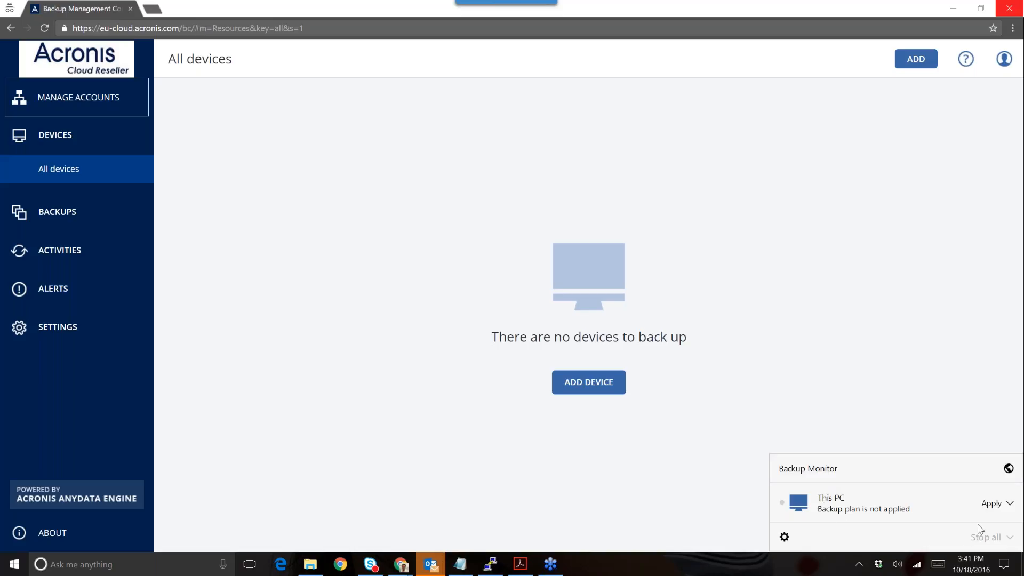
click(1005, 509)
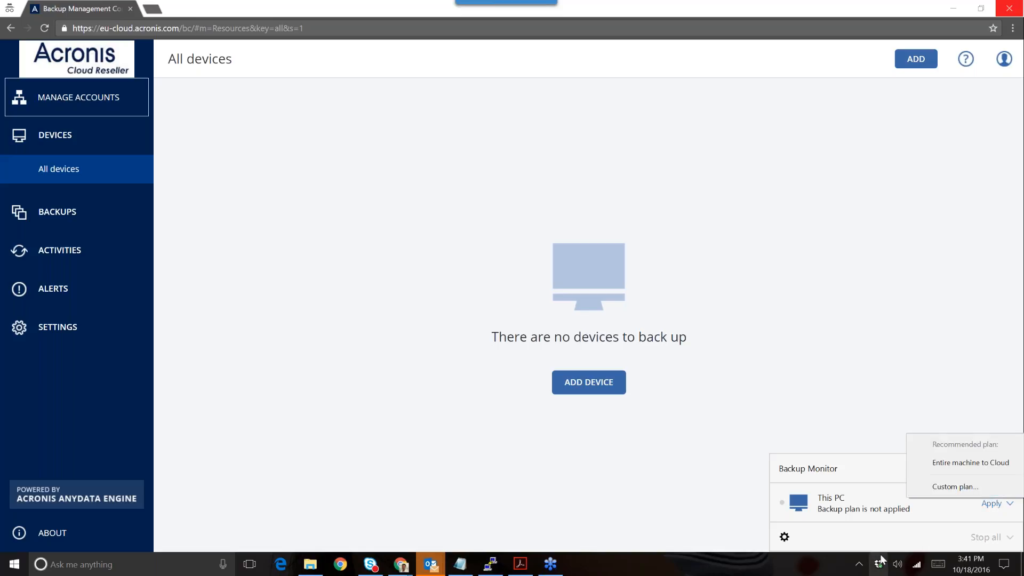
click(786, 538)
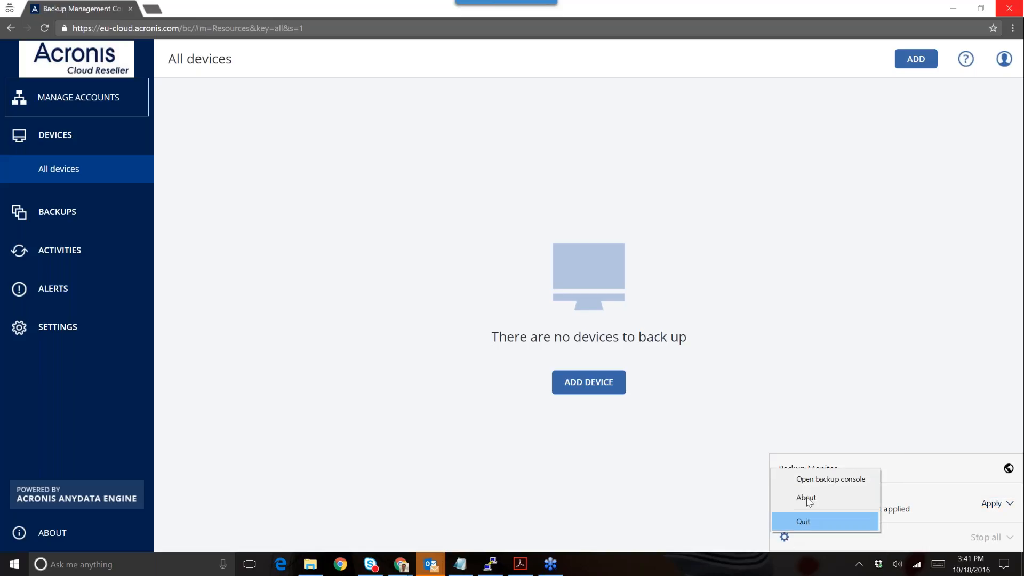
click(809, 487)
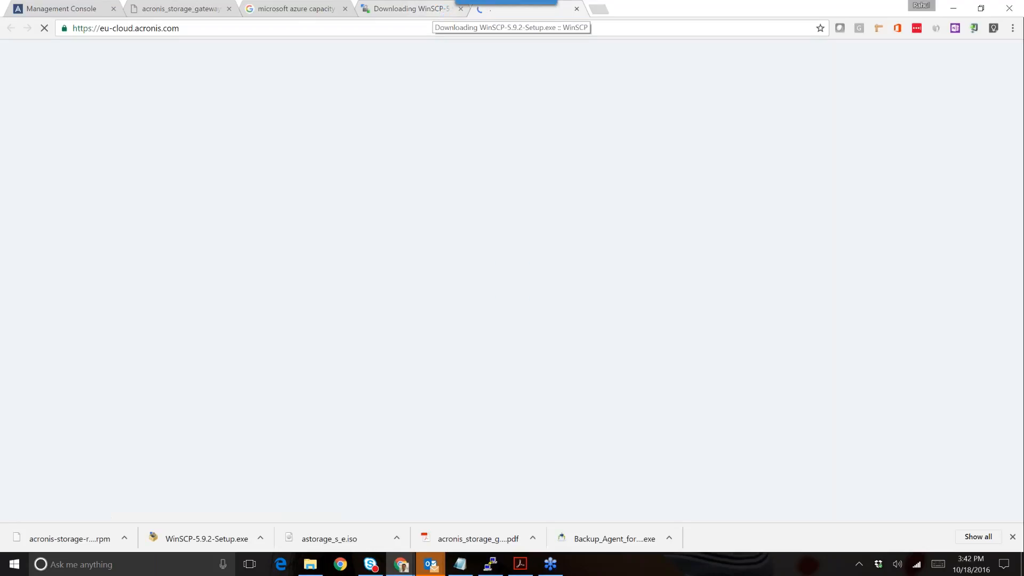
- Close the WinSCP download and Acronis sign-in tabs and switch back to the Acronis console window
click(461, 9)
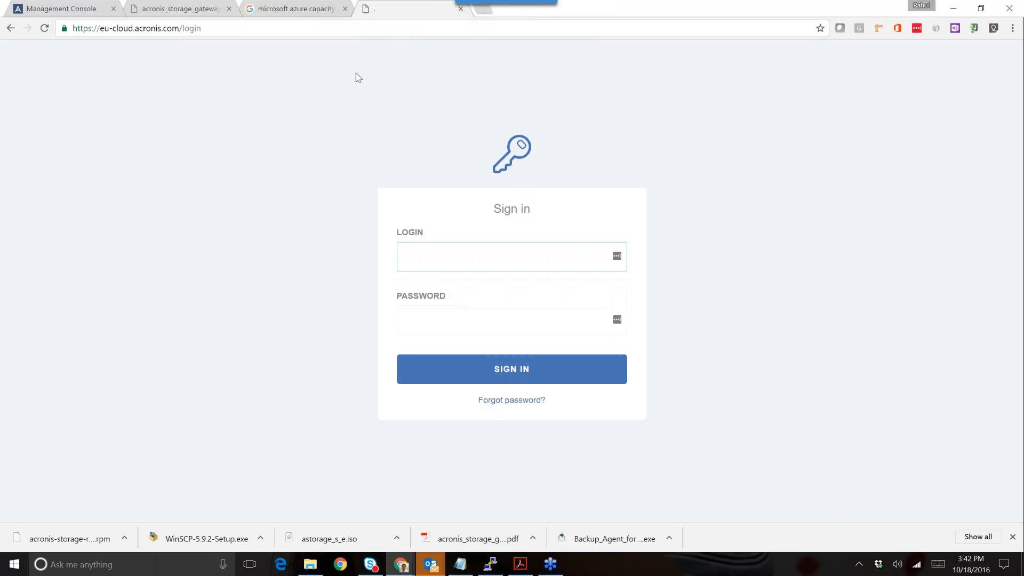
click(461, 9)
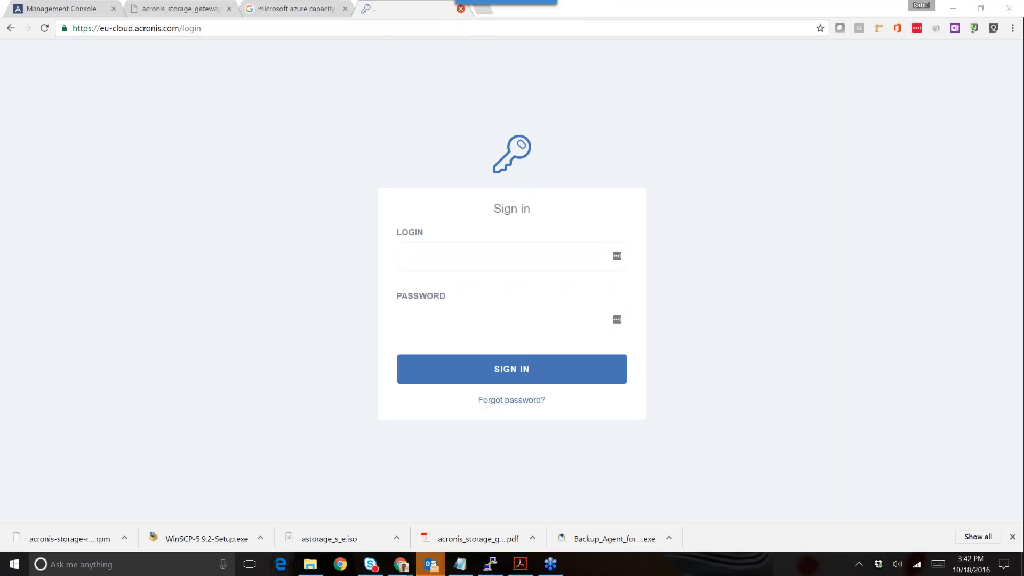
click(460, 8)
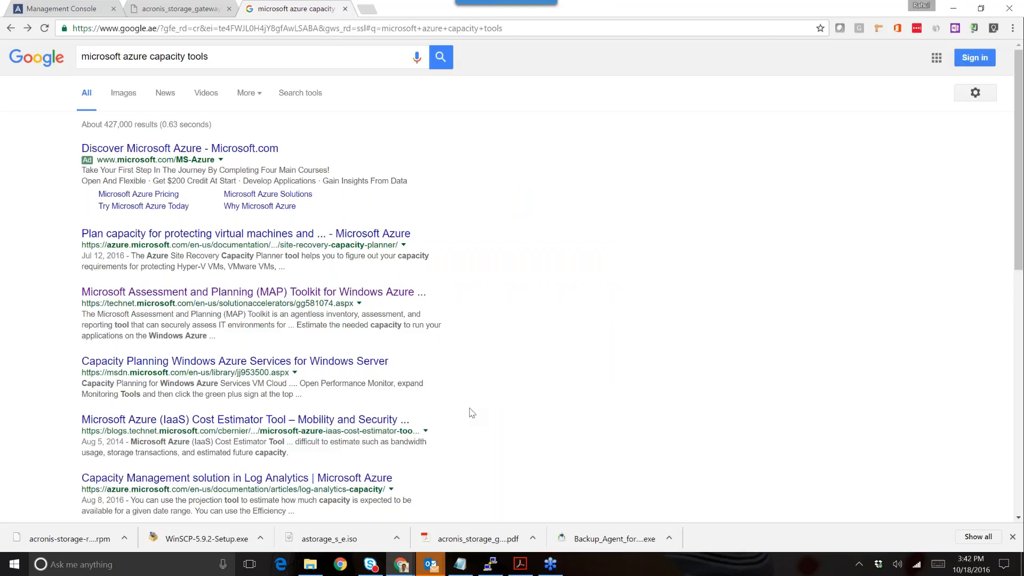
click(401, 564)
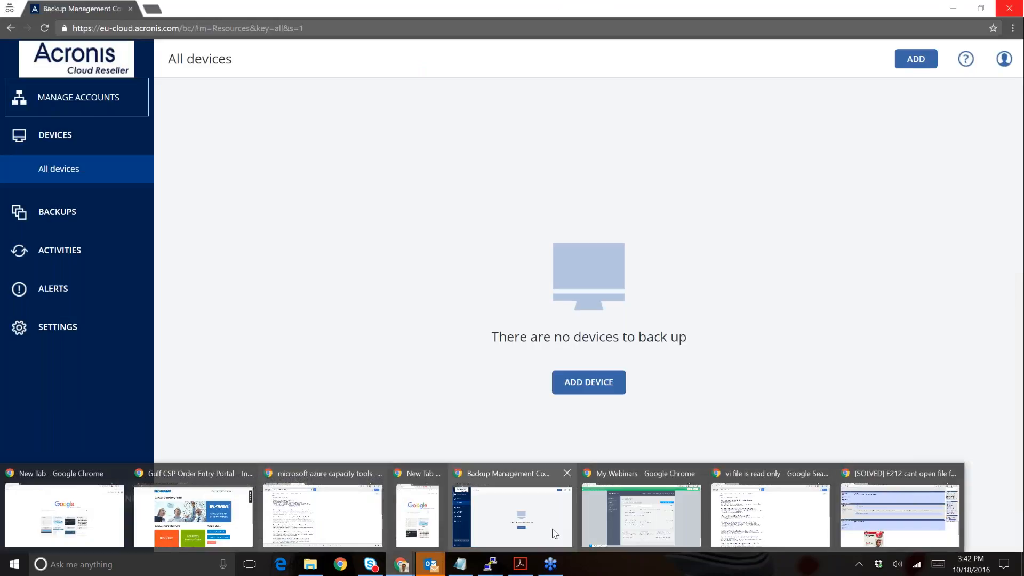
click(553, 532)
click(1004, 59)
- Log out and sign in with the user account's login and password
click(926, 193)
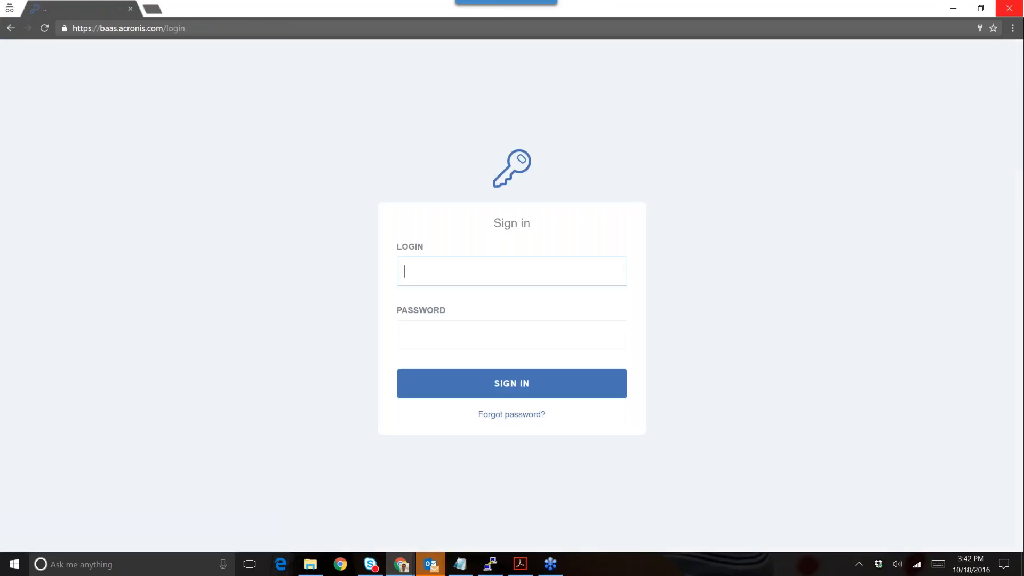
text(user123)
key(Tab)
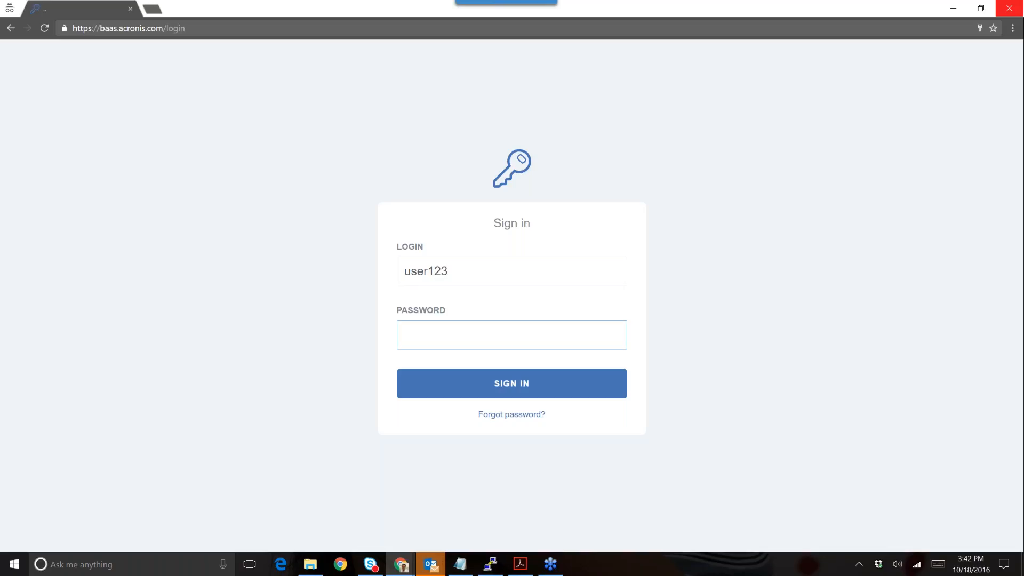
text(*********)
key(Return)
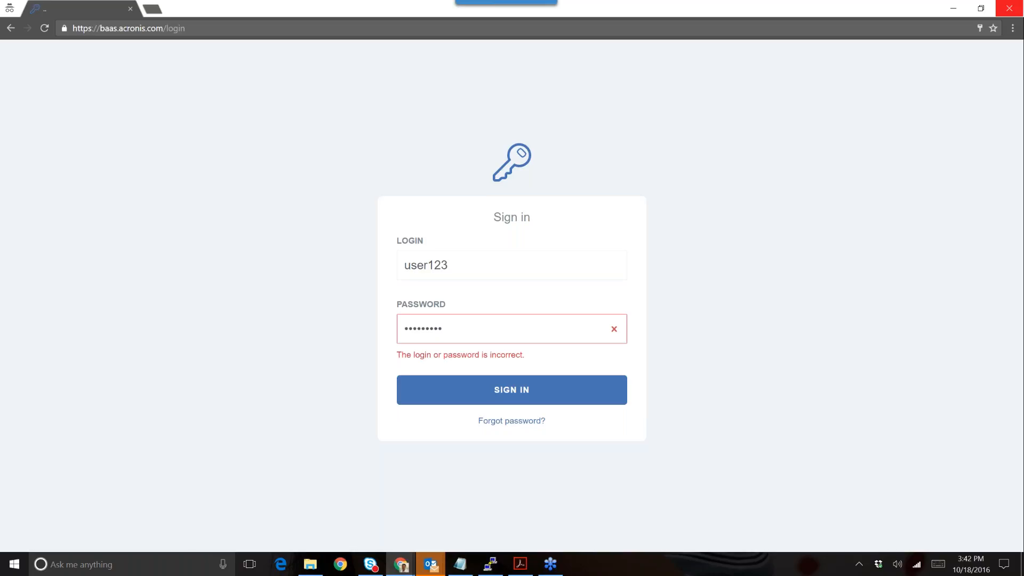
- Re-enter the rejected password correctly to reach the All devices page
double_click(497, 326)
key(BackSpace)
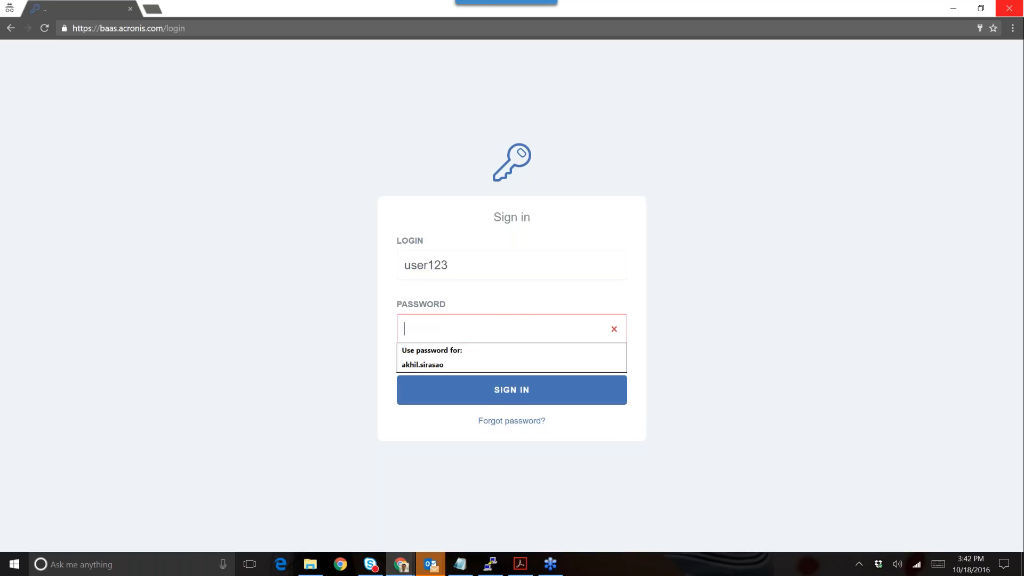
text(••••••••)
key(Return)
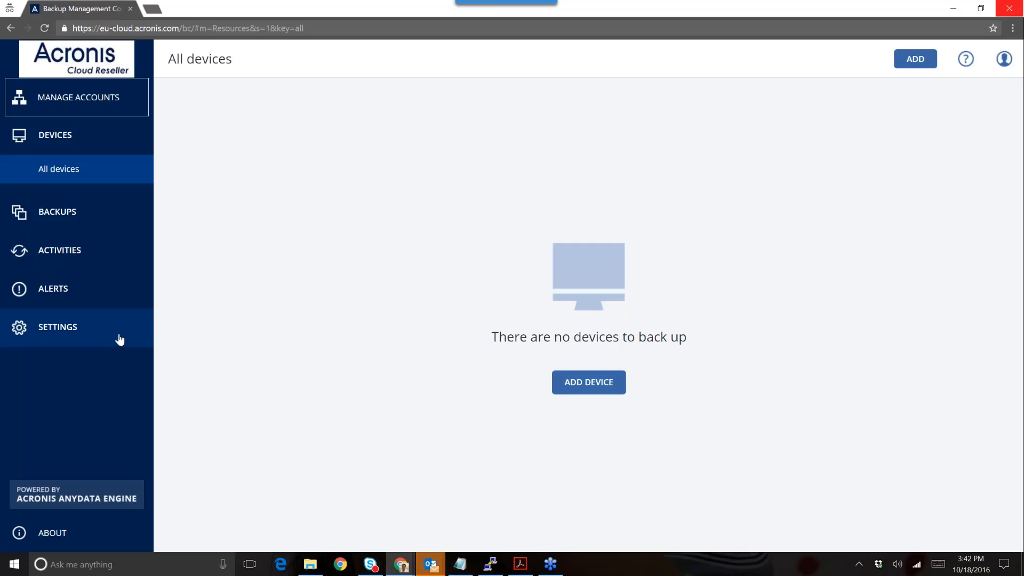
- Check Windows Settings and the Services window, then return to the All devices list
click(10, 570)
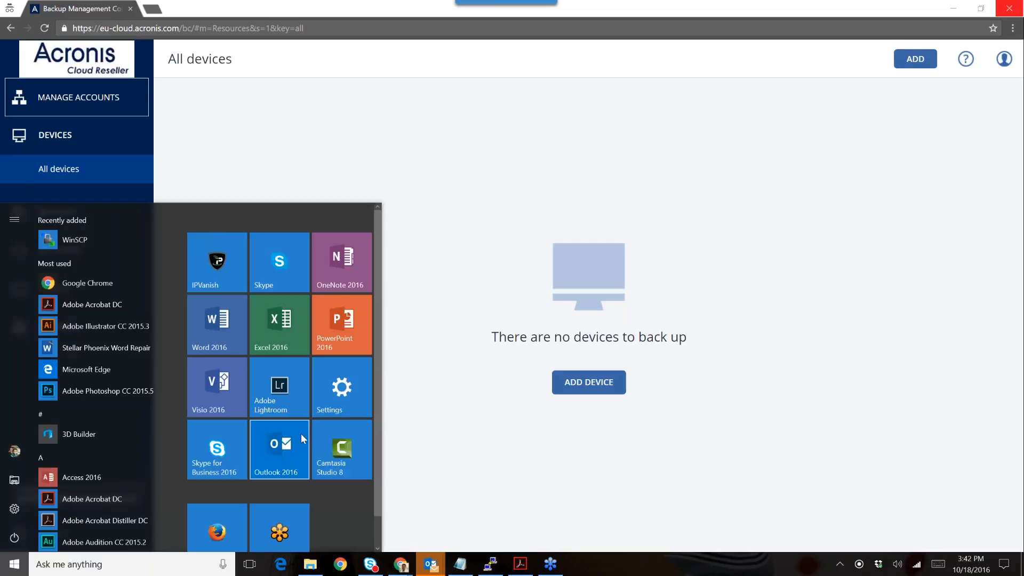
click(339, 394)
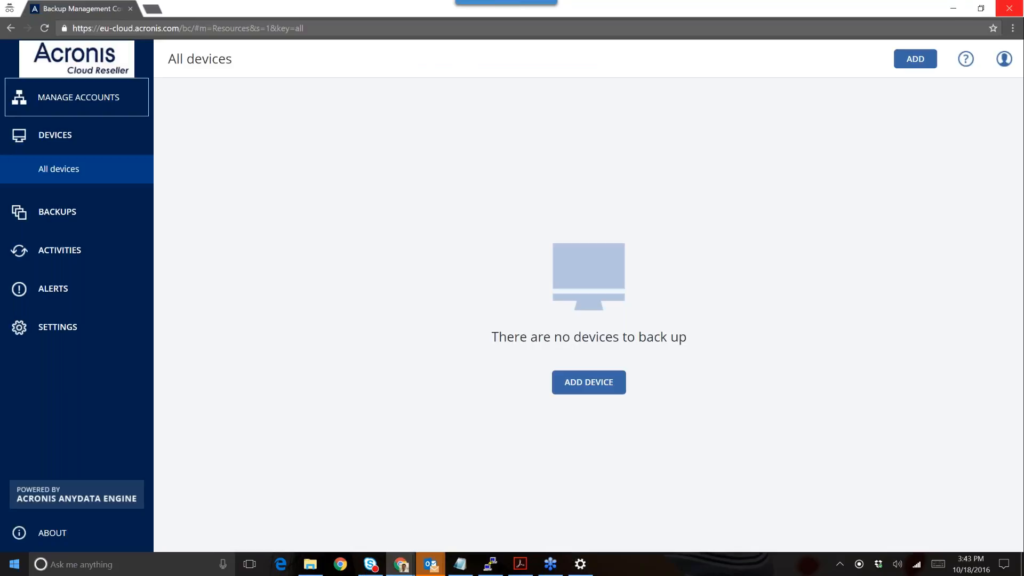
click(15, 564)
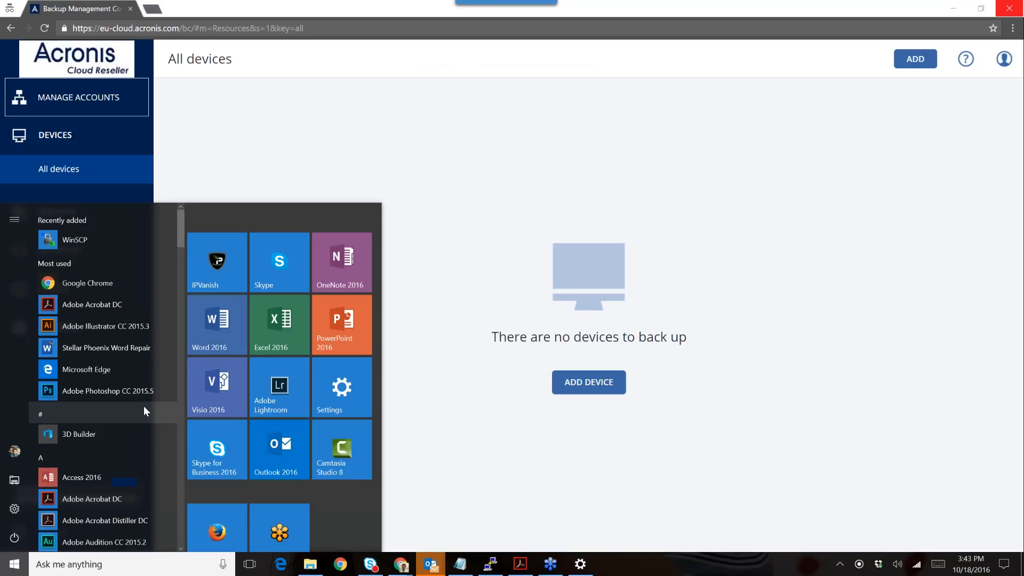
text(service)
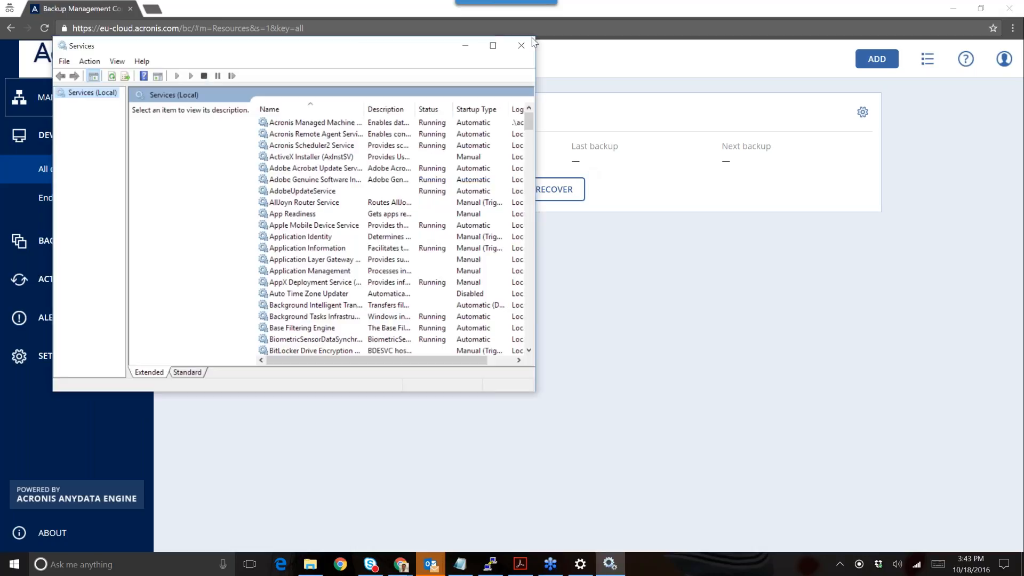
click(531, 44)
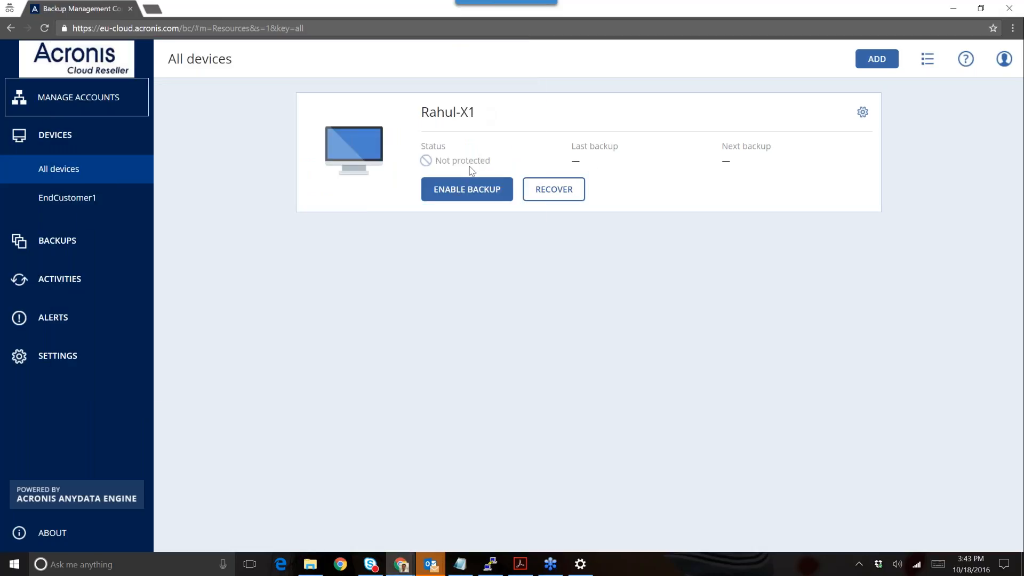
- Enable backup on the Rahul-X1 card and set What to back up to Disks/volumes
click(487, 192)
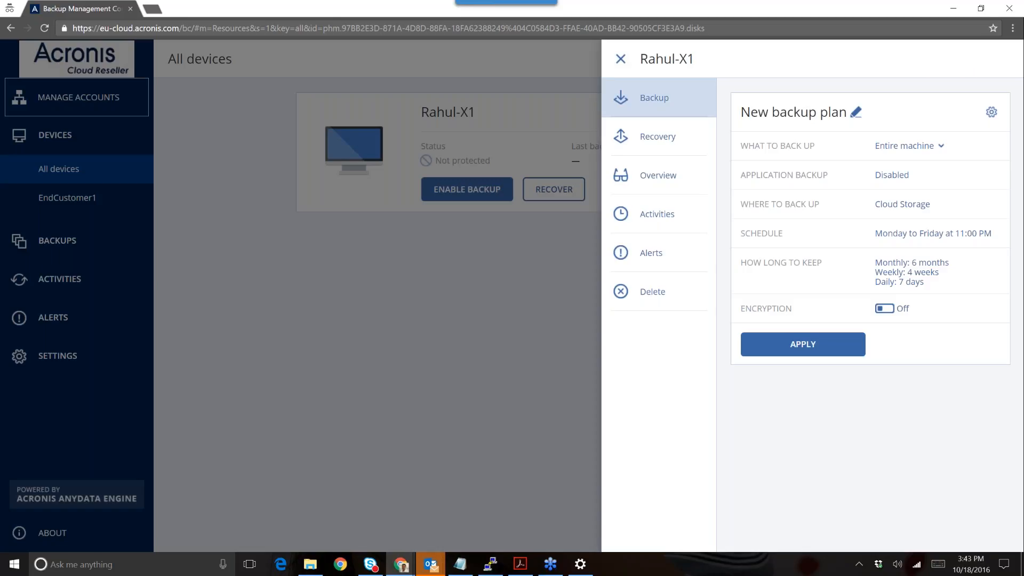
key(Escape)
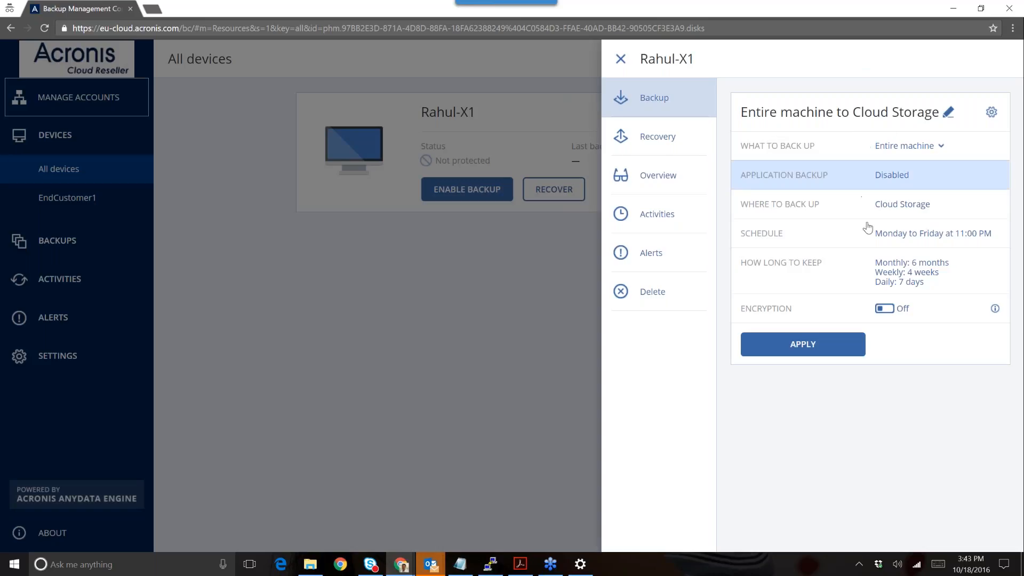
click(924, 151)
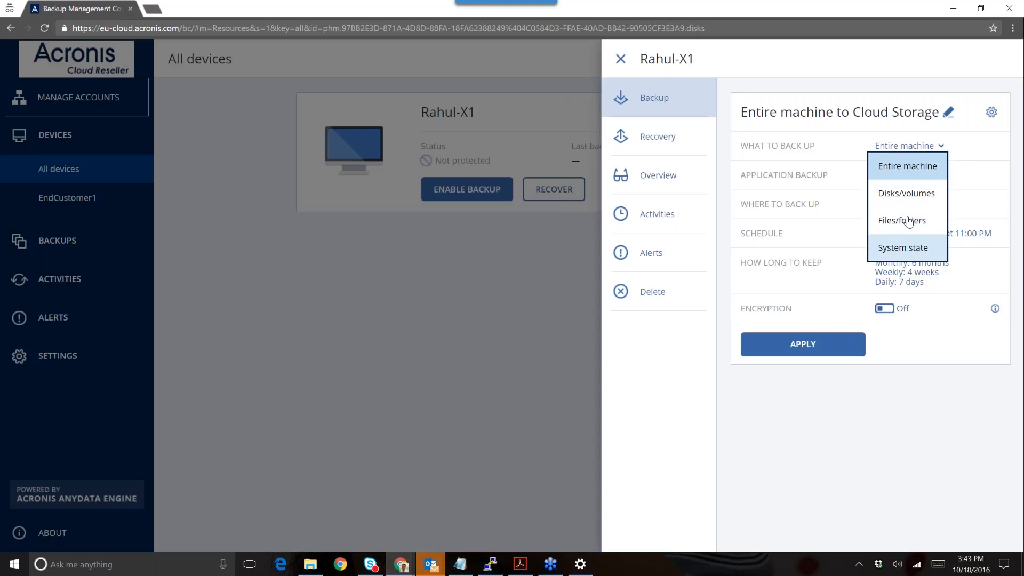
click(902, 191)
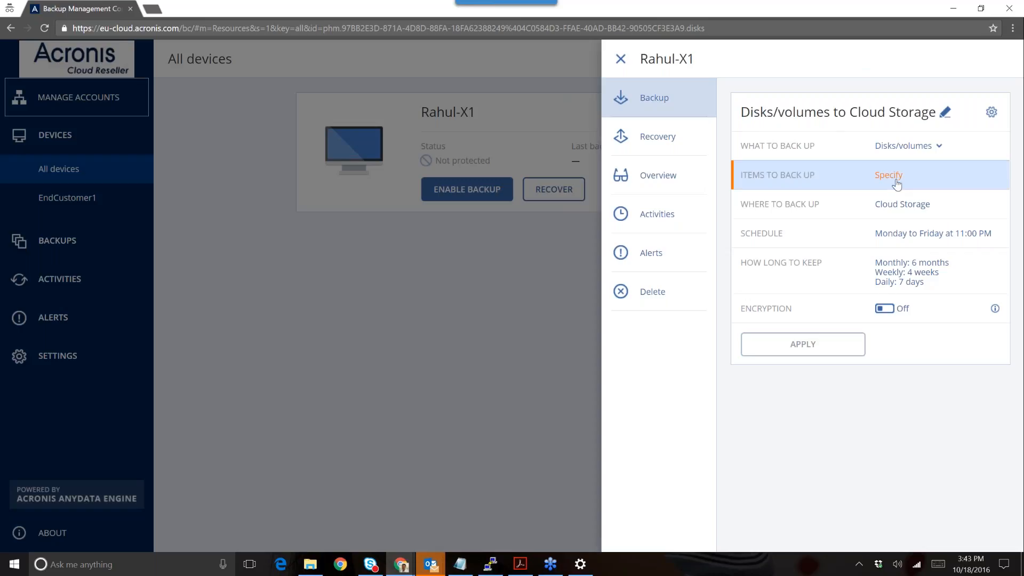
- Try selecting the Lenovo_Recovery volume, then switch the backup type to Files/folders
click(894, 178)
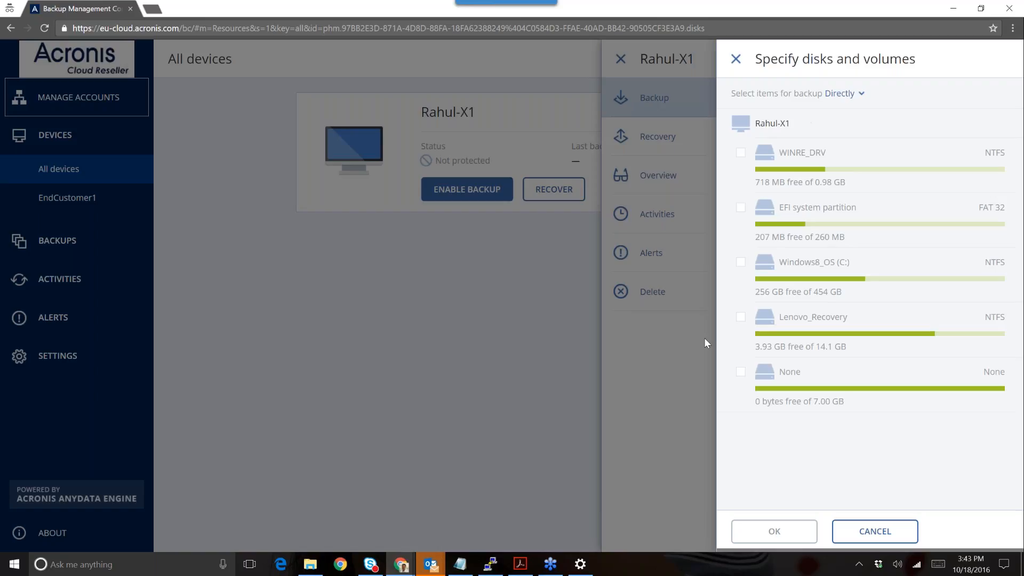
click(742, 319)
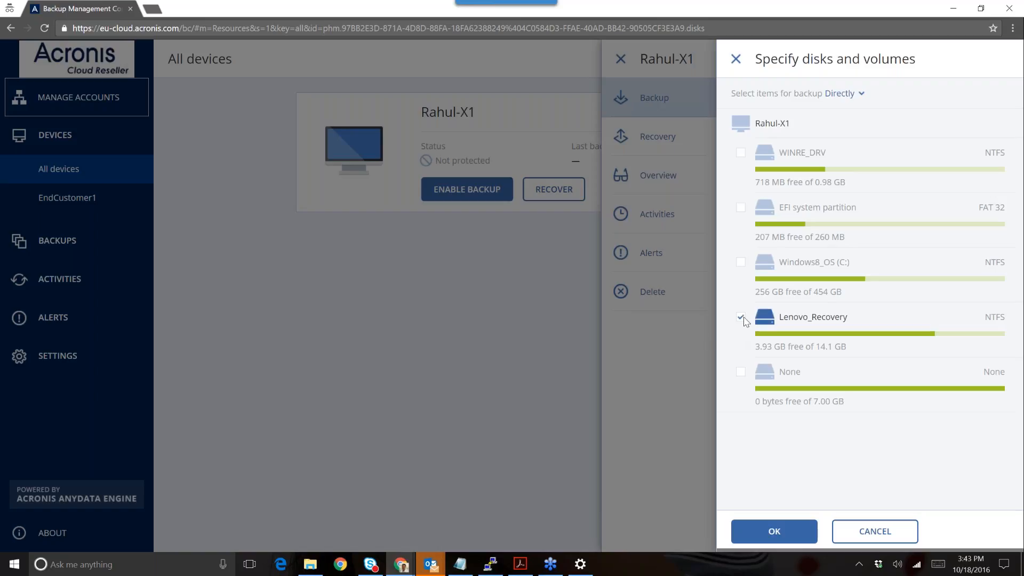
click(867, 531)
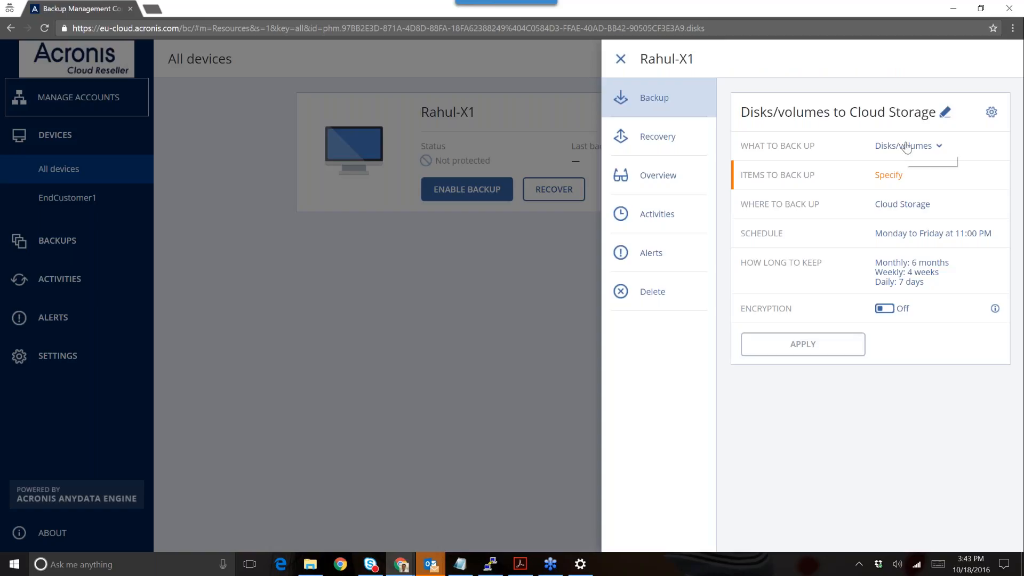
click(906, 146)
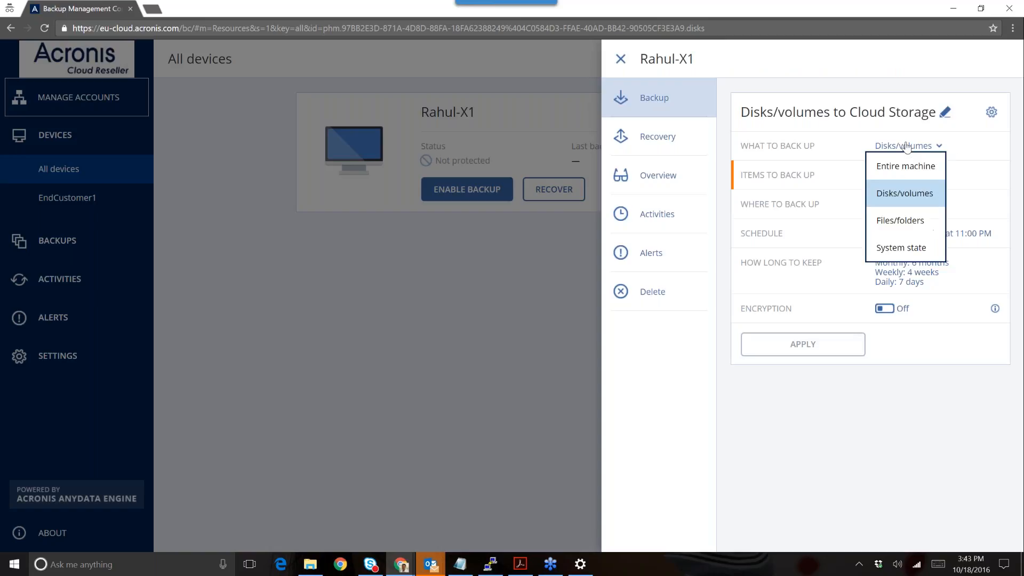
click(906, 223)
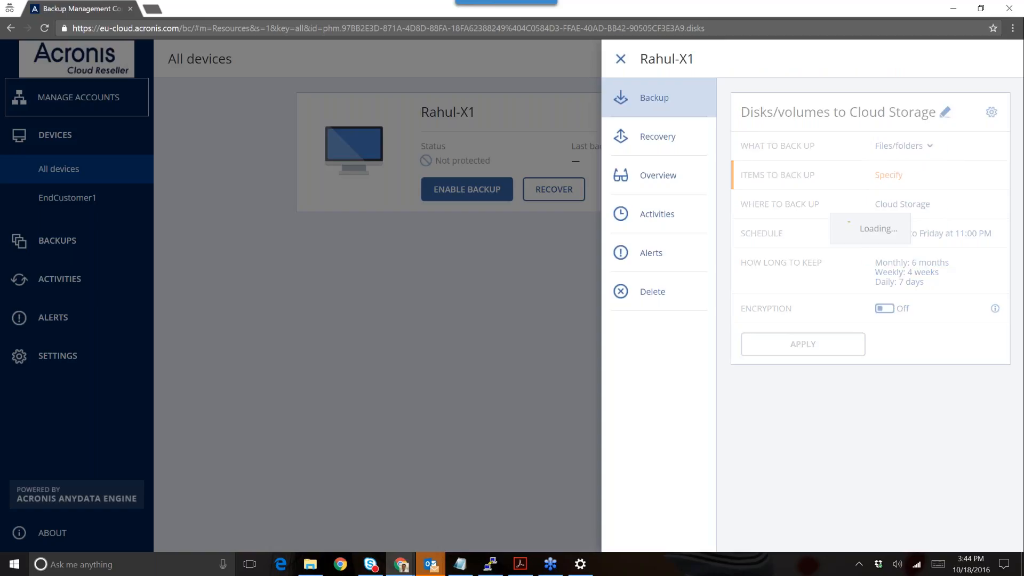
- Browse Rahul-X1's folders and select C:\DRIVERS\ as the items to back up
click(892, 183)
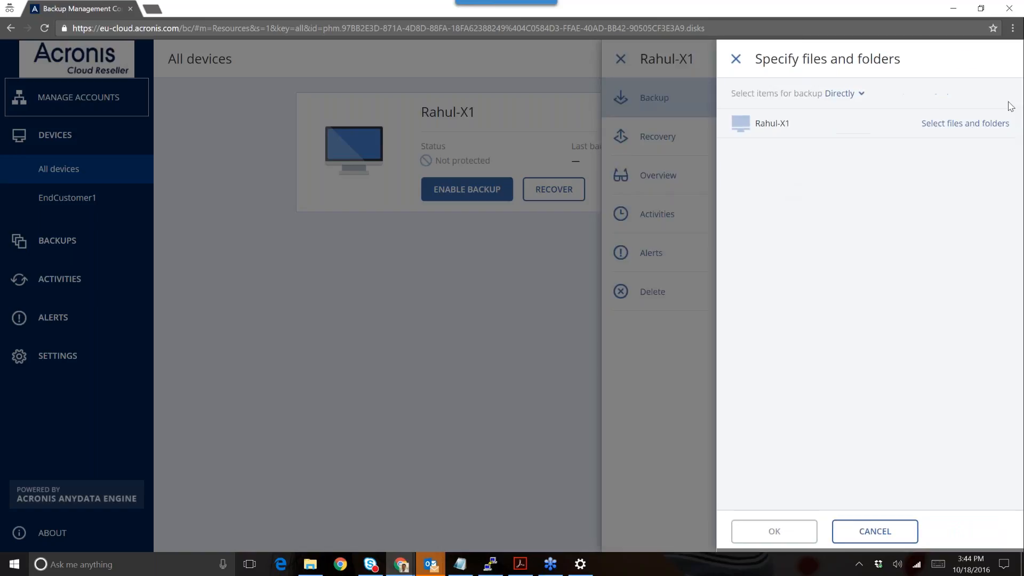
click(992, 126)
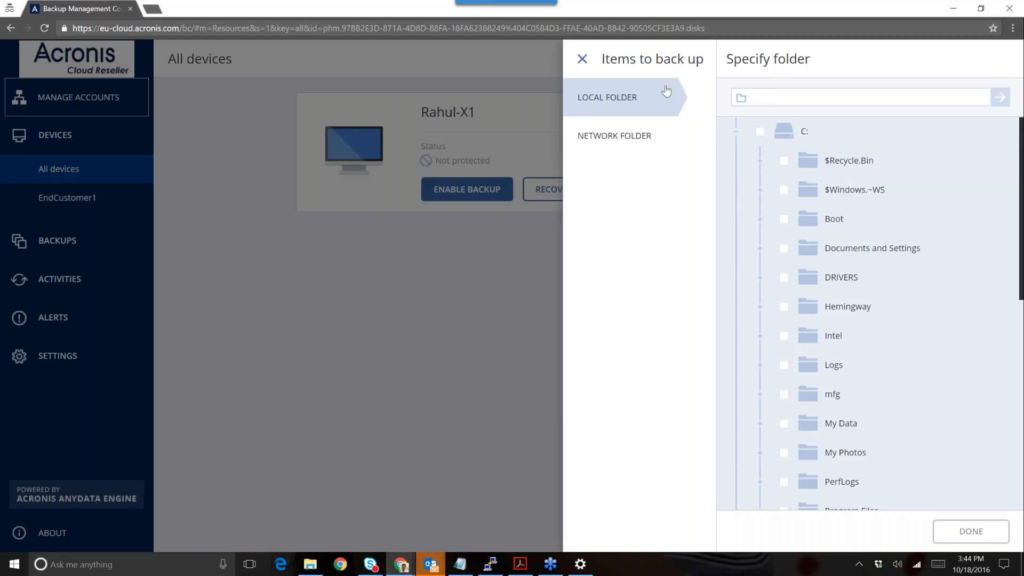
click(582, 58)
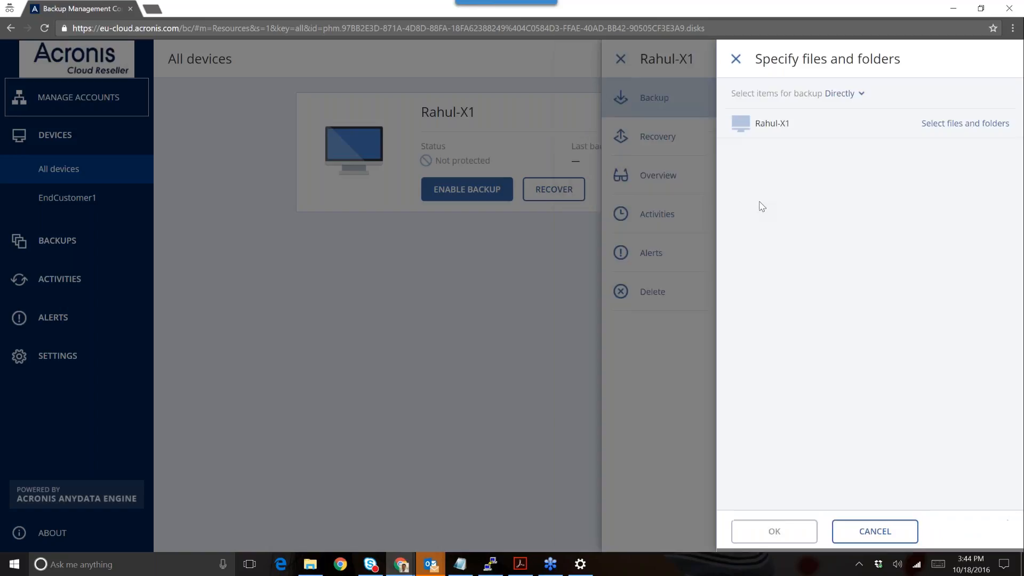
click(736, 59)
click(901, 146)
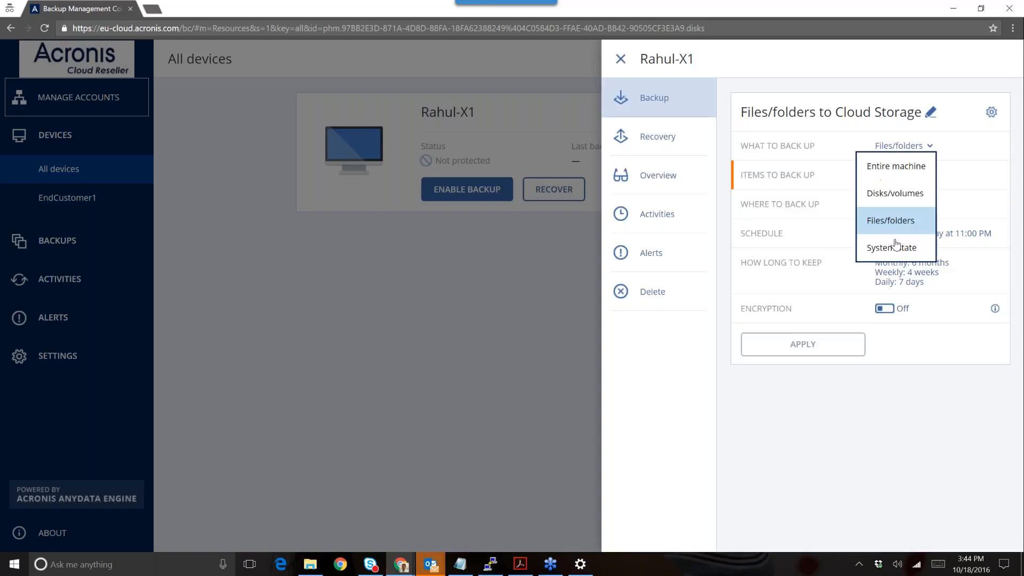
click(891, 219)
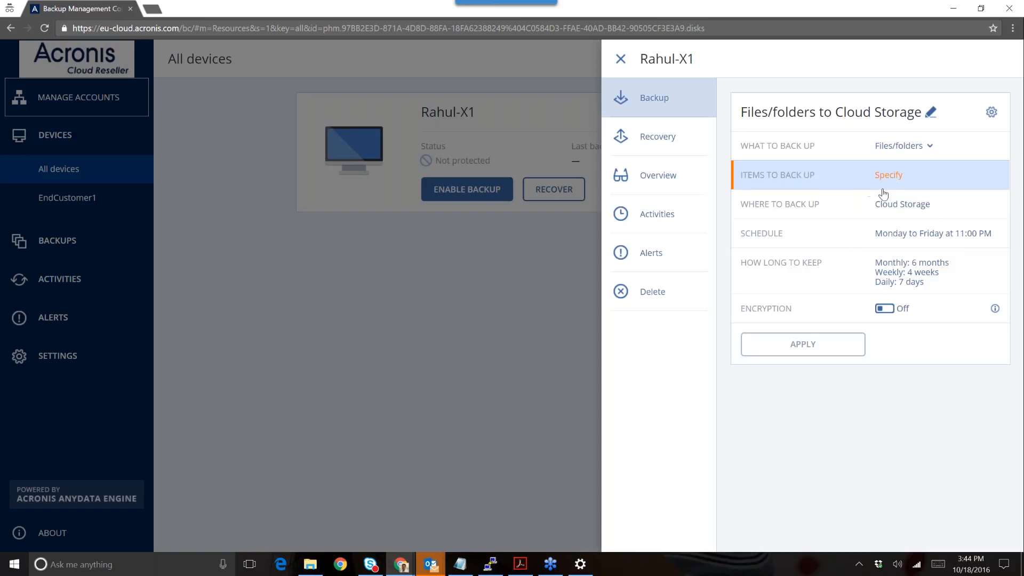
click(882, 190)
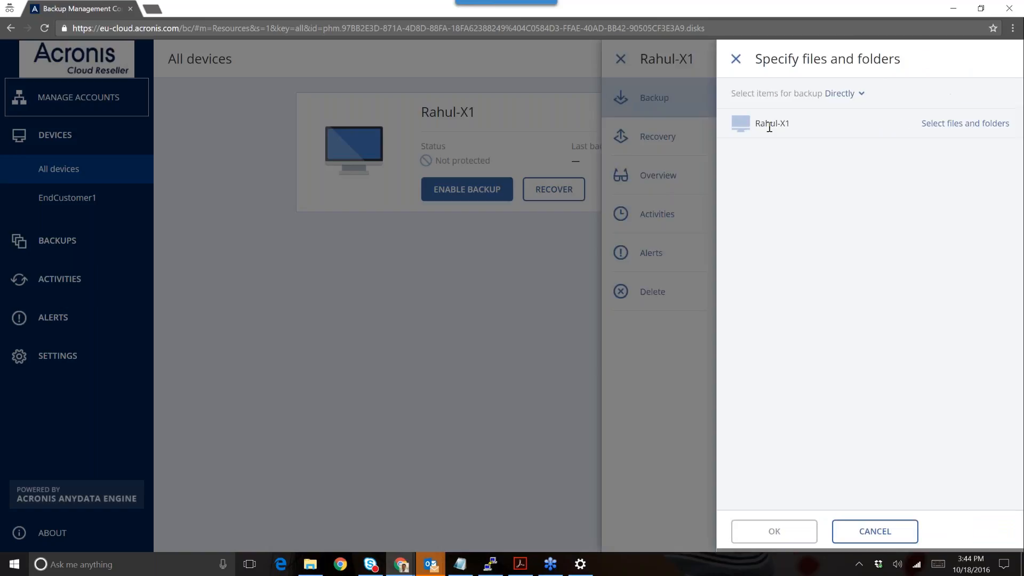
click(947, 126)
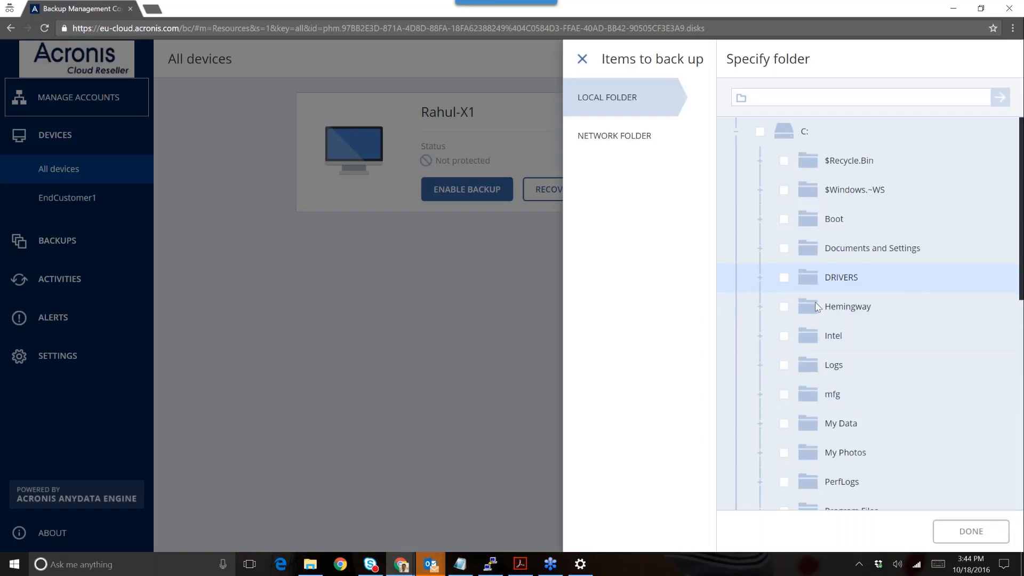
click(783, 278)
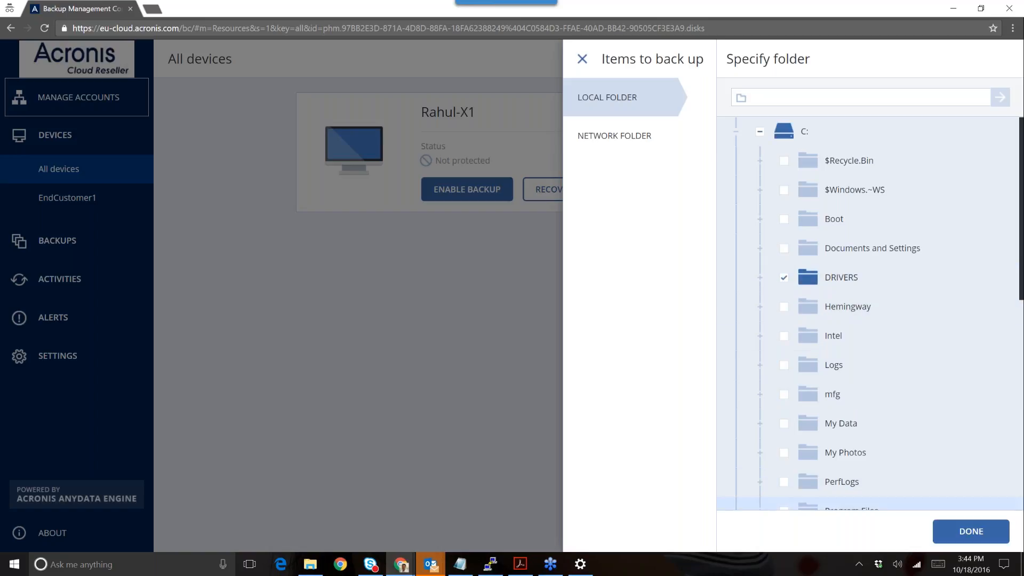
click(971, 531)
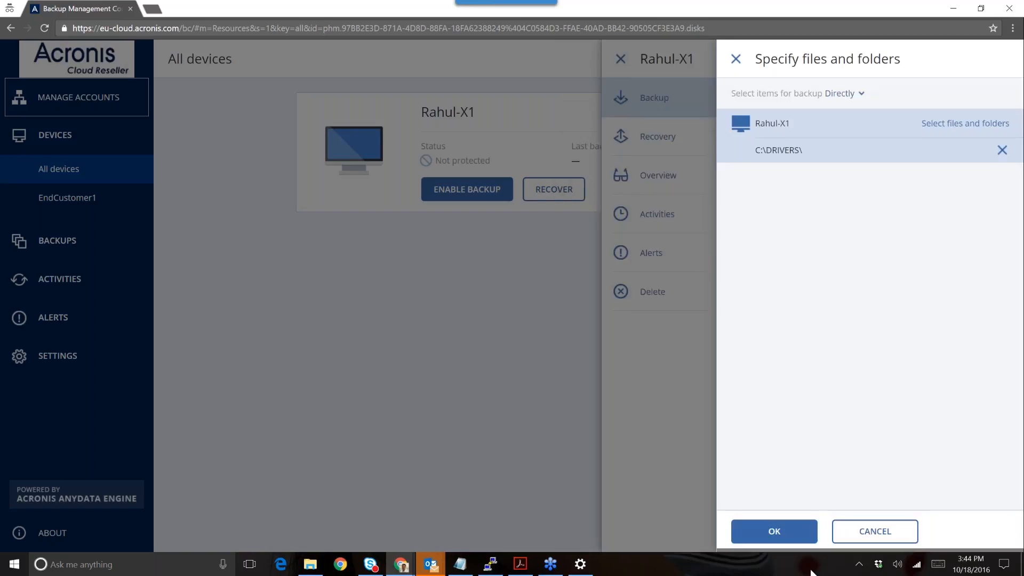
click(790, 530)
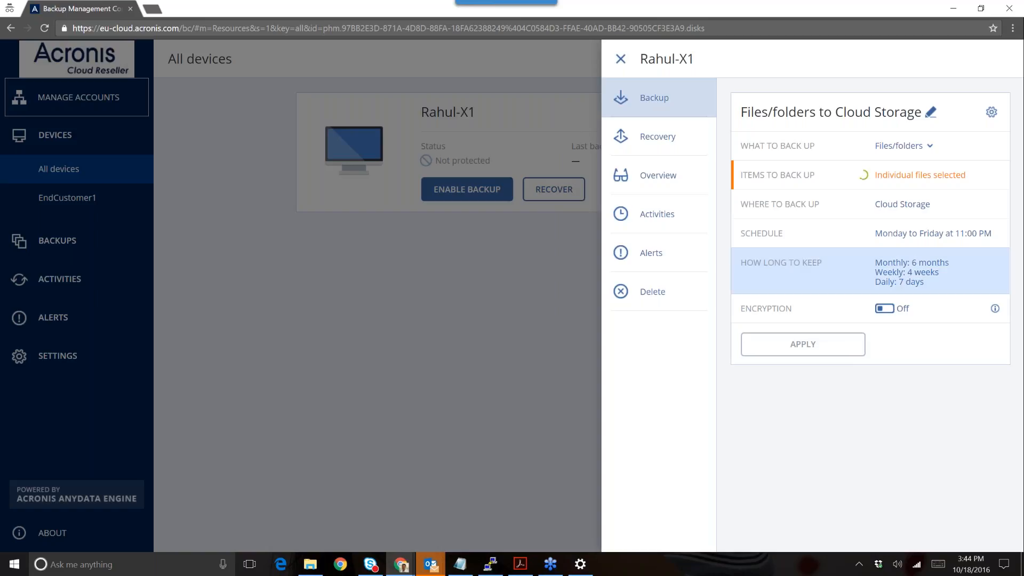
click(904, 213)
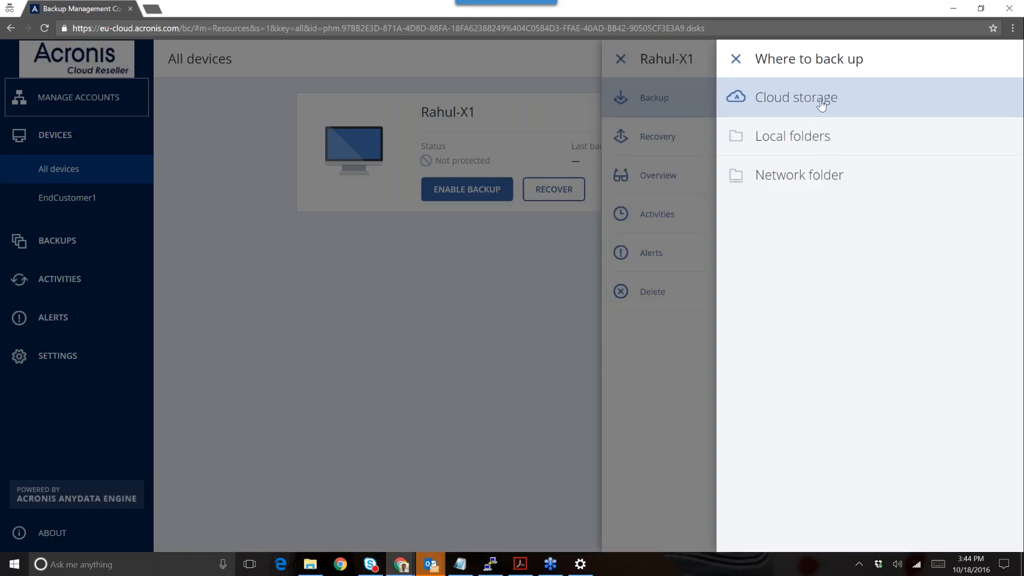
click(809, 137)
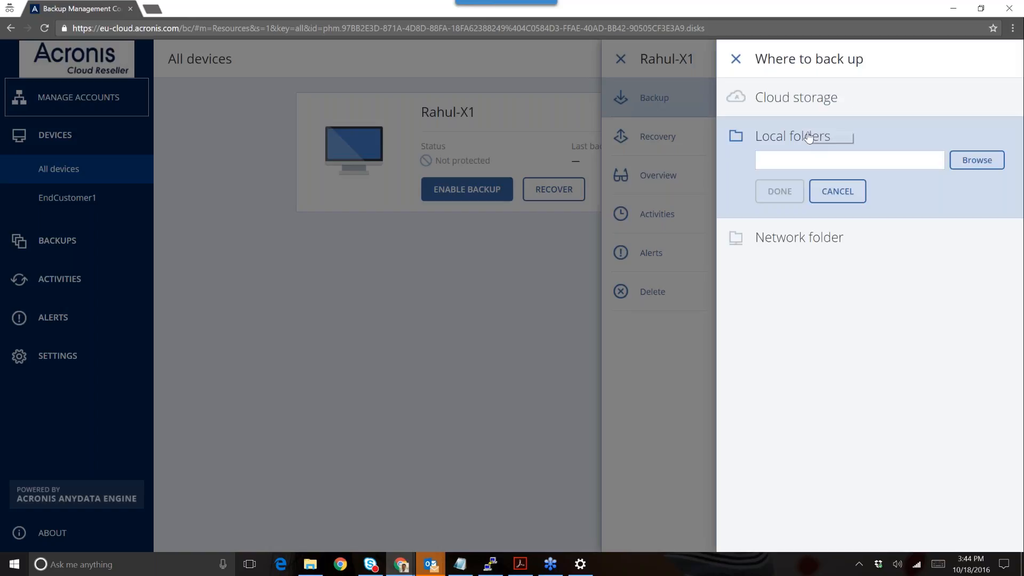
click(804, 235)
click(806, 105)
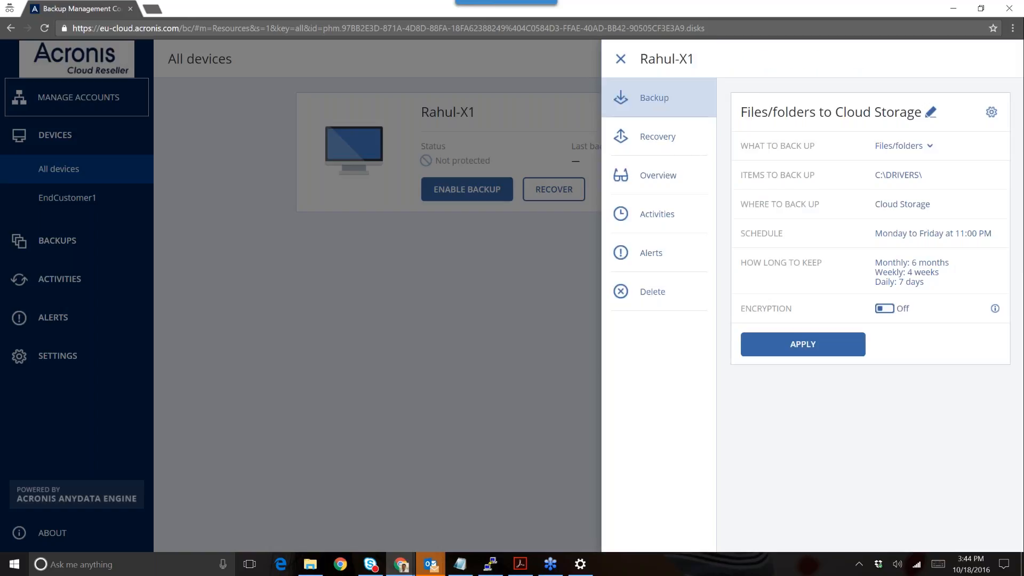
click(875, 205)
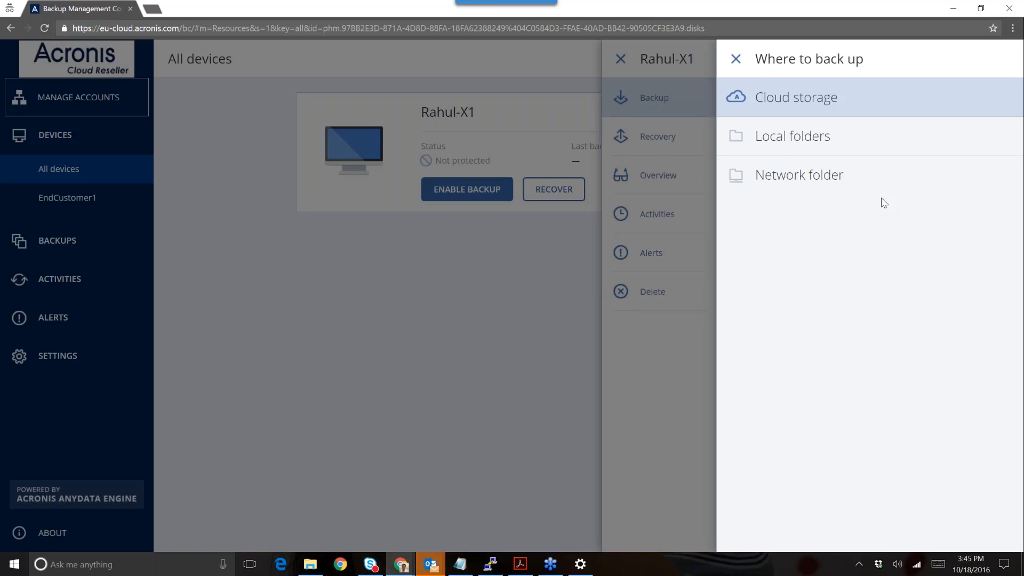
click(826, 143)
click(821, 243)
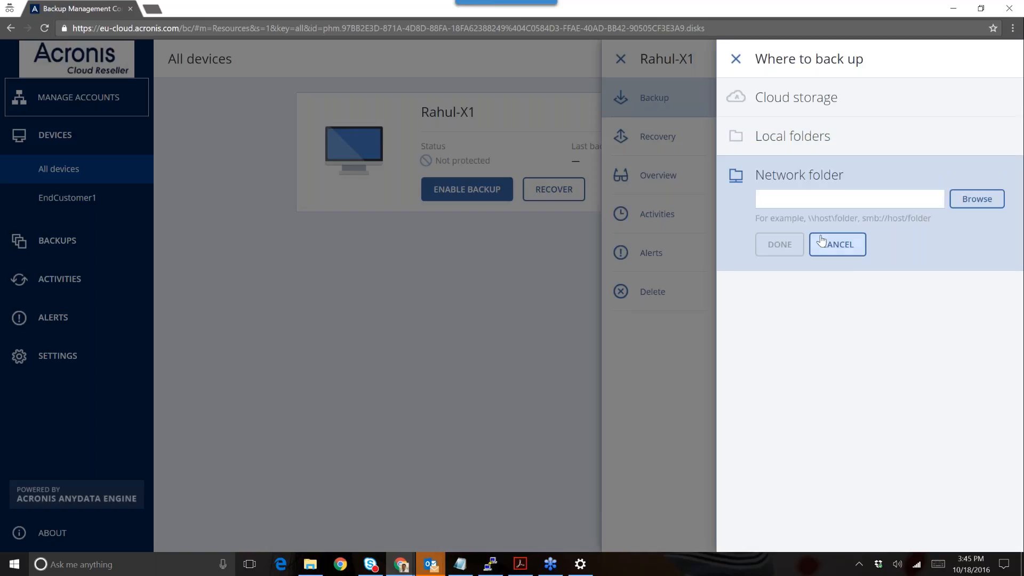
click(793, 98)
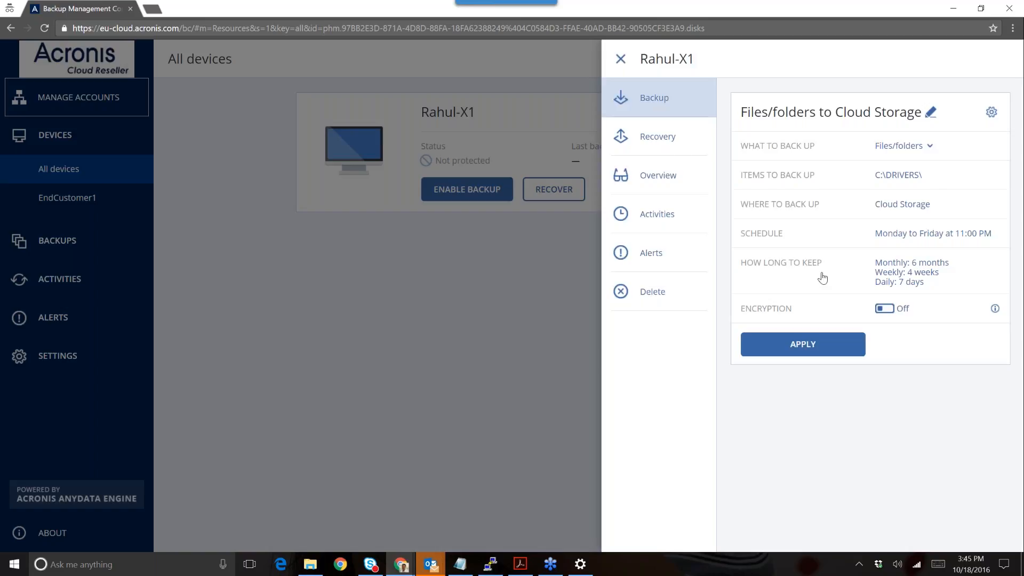
click(899, 233)
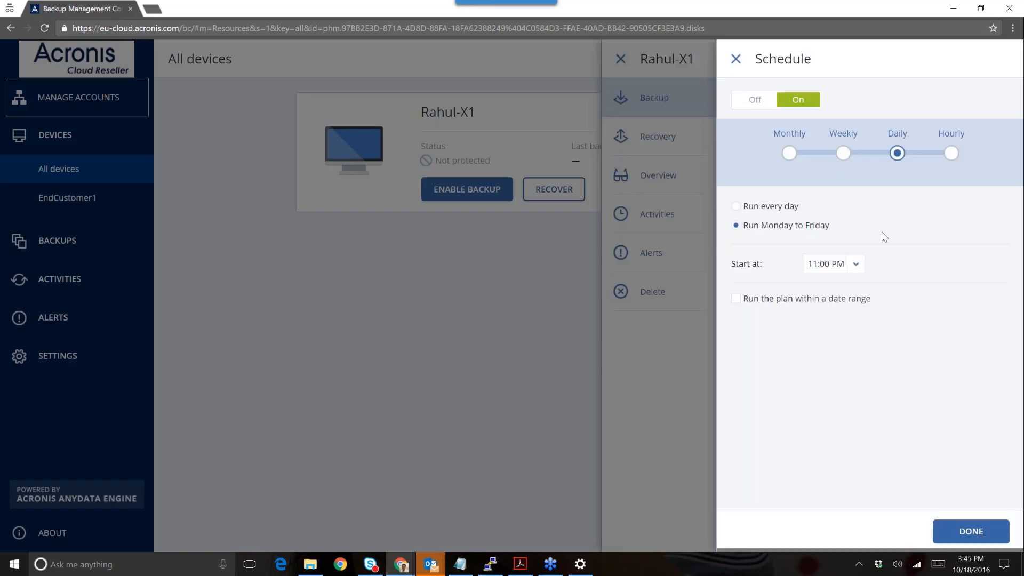
click(789, 153)
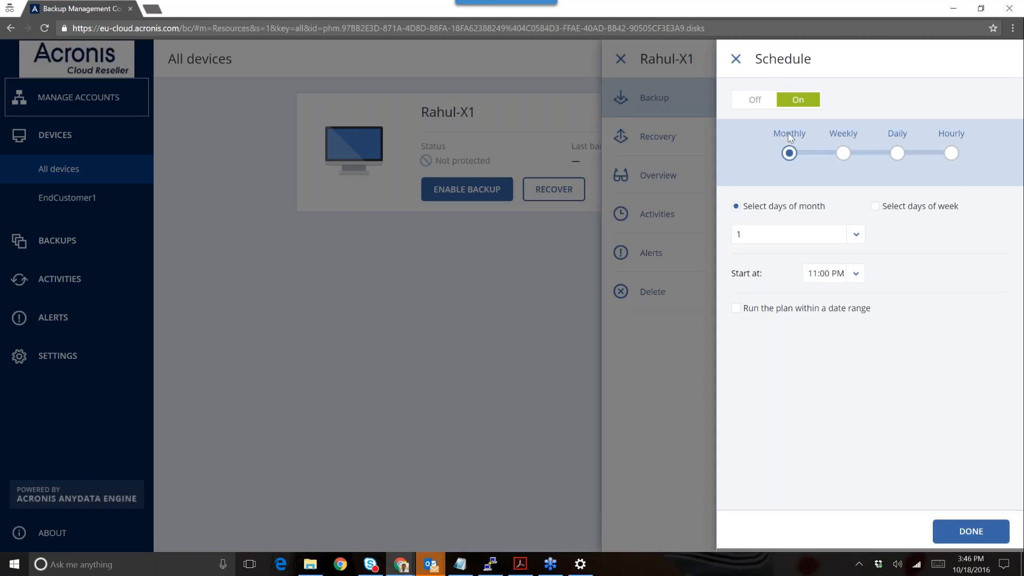
click(737, 63)
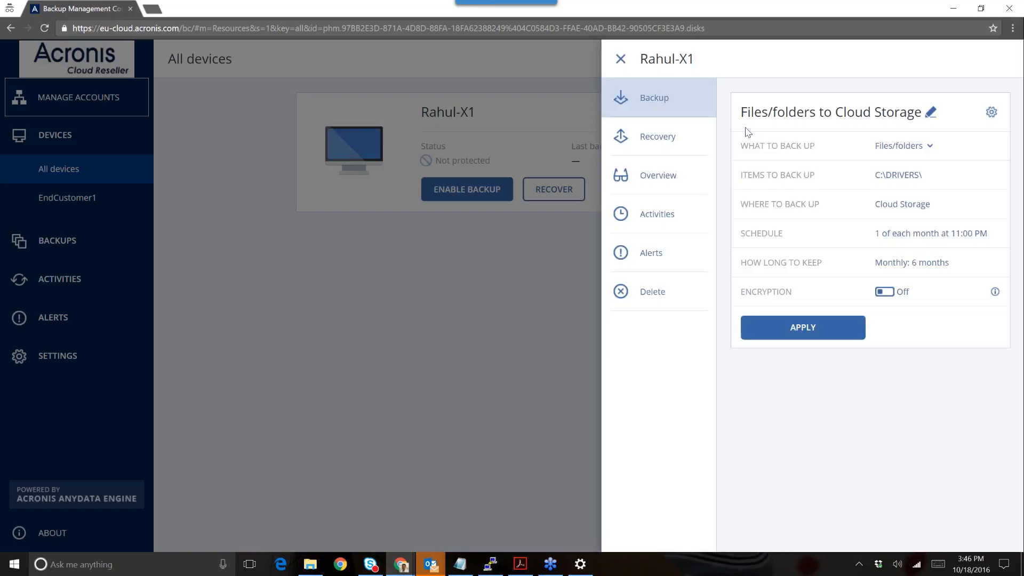
click(901, 224)
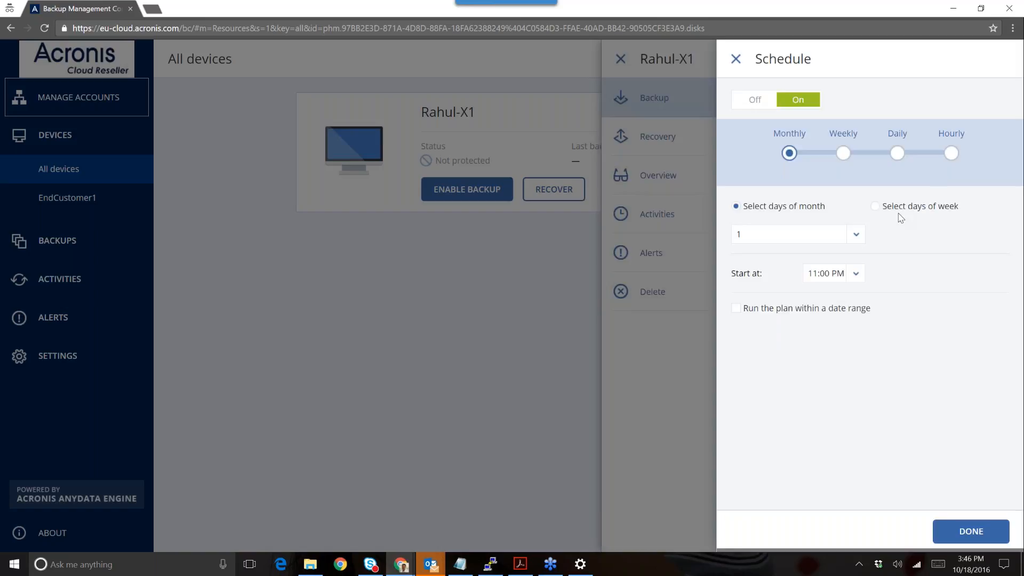
click(897, 153)
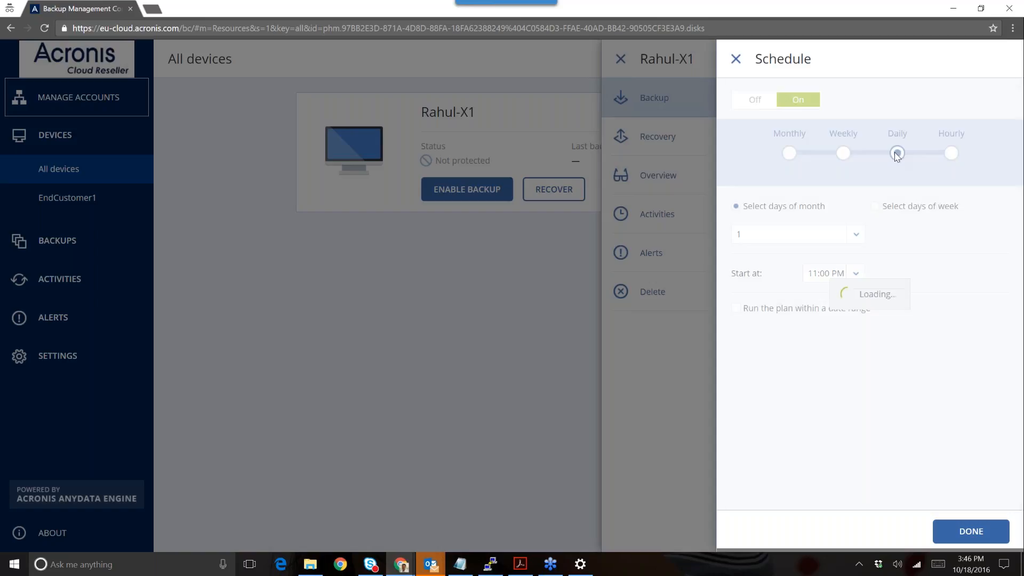
click(948, 531)
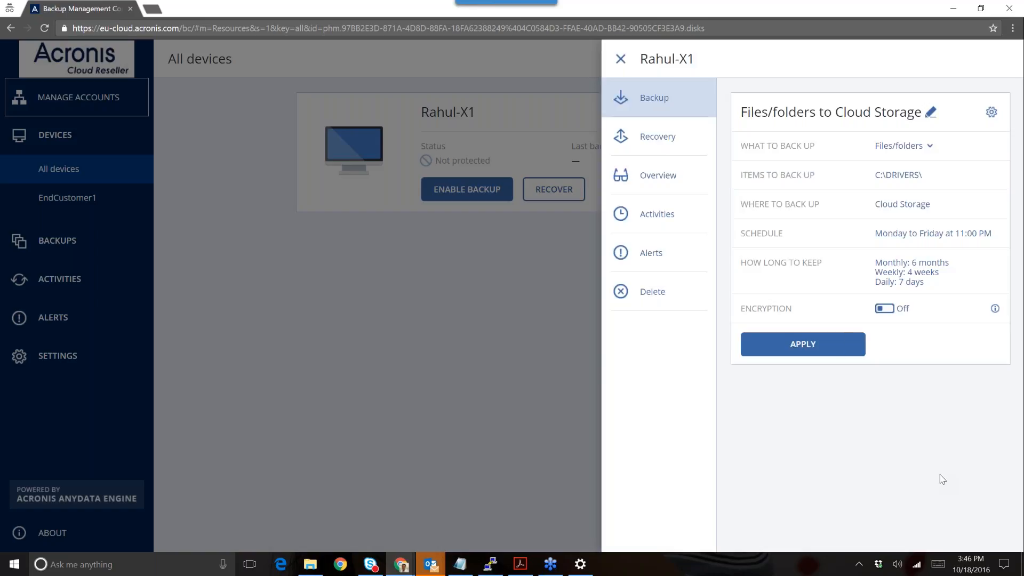
- Open the How long to keep rules: 6 months monthly, 4 weeks weekly, 7 days daily
click(819, 260)
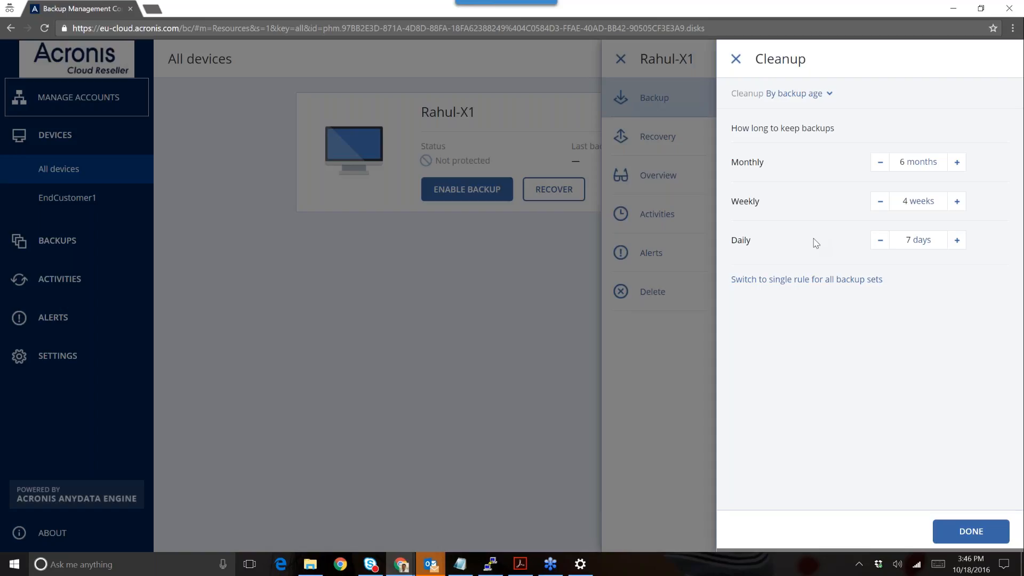
- Review task failure handling and scheduling options, keeping Monday as the weekly backup day
click(736, 60)
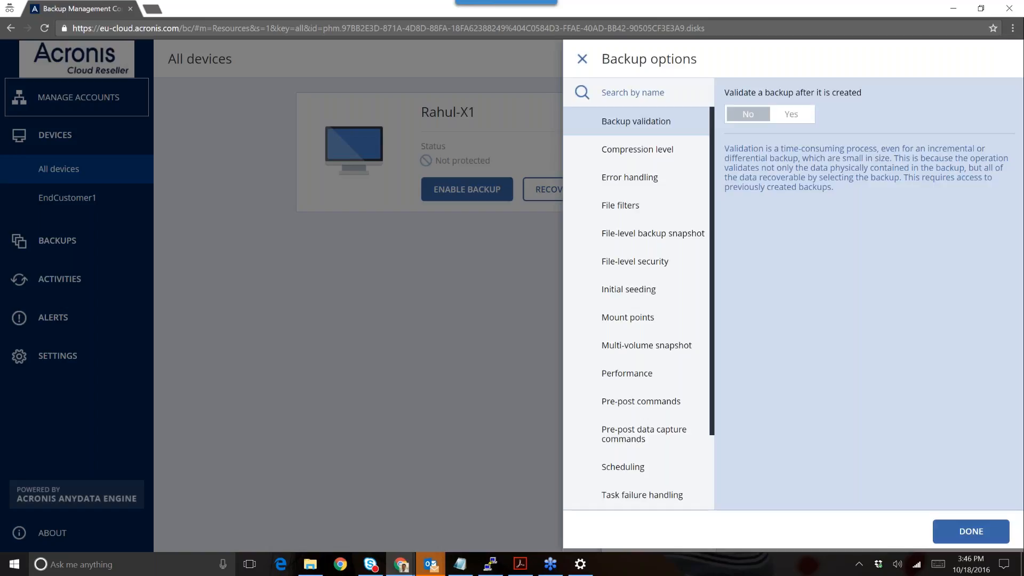
click(704, 493)
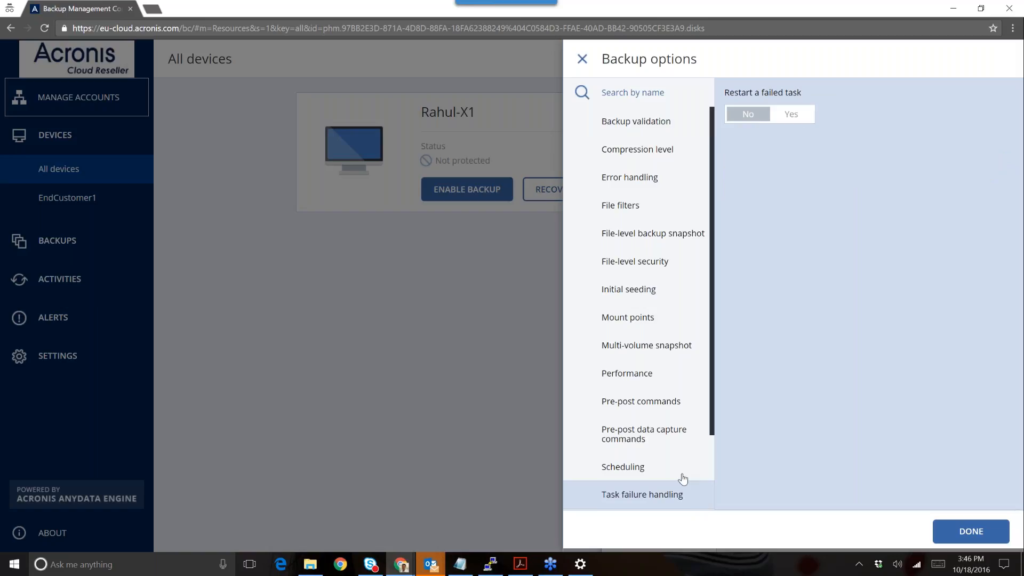
click(683, 478)
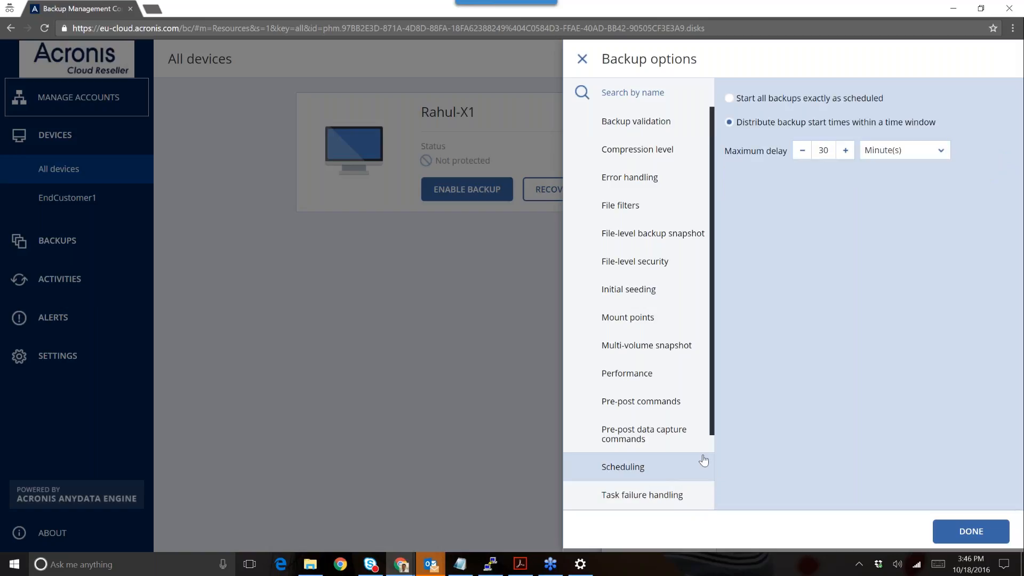
scroll(711, 449, down, 2)
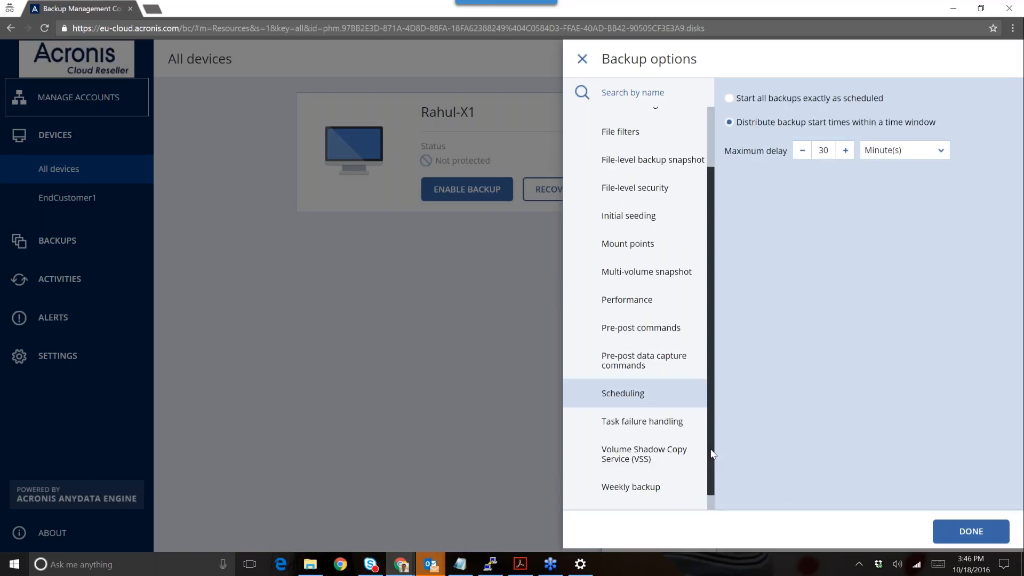
click(683, 486)
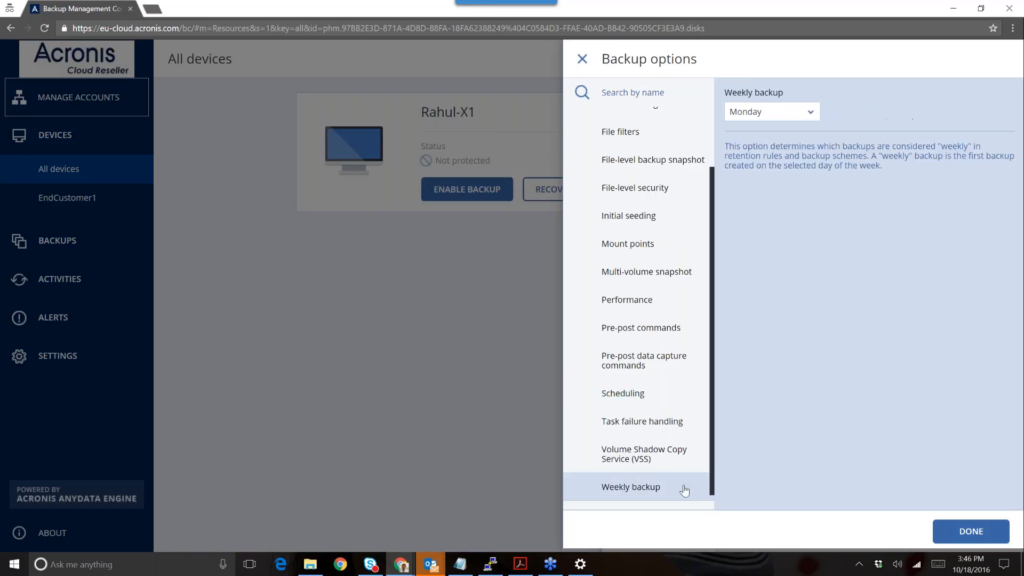
click(767, 113)
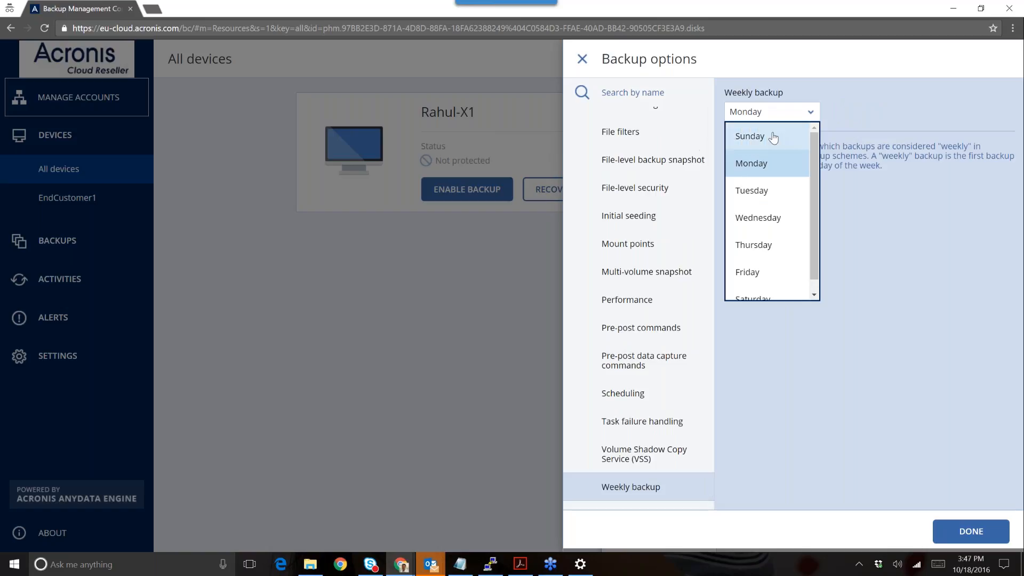
click(587, 65)
click(586, 63)
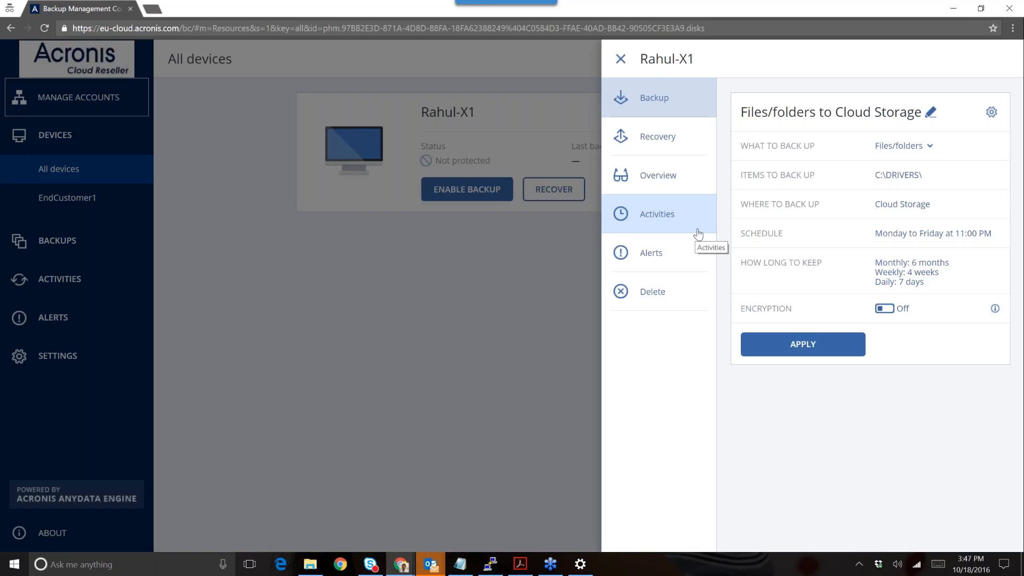
- Leave retention unchanged, cancel encryption, and apply the plan to Rahul-X1
click(890, 271)
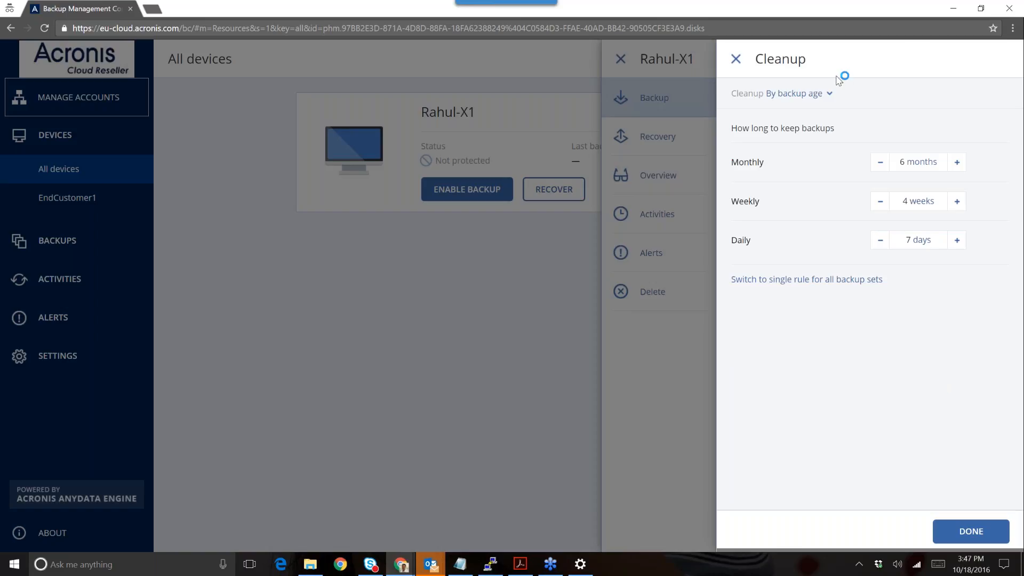
click(736, 60)
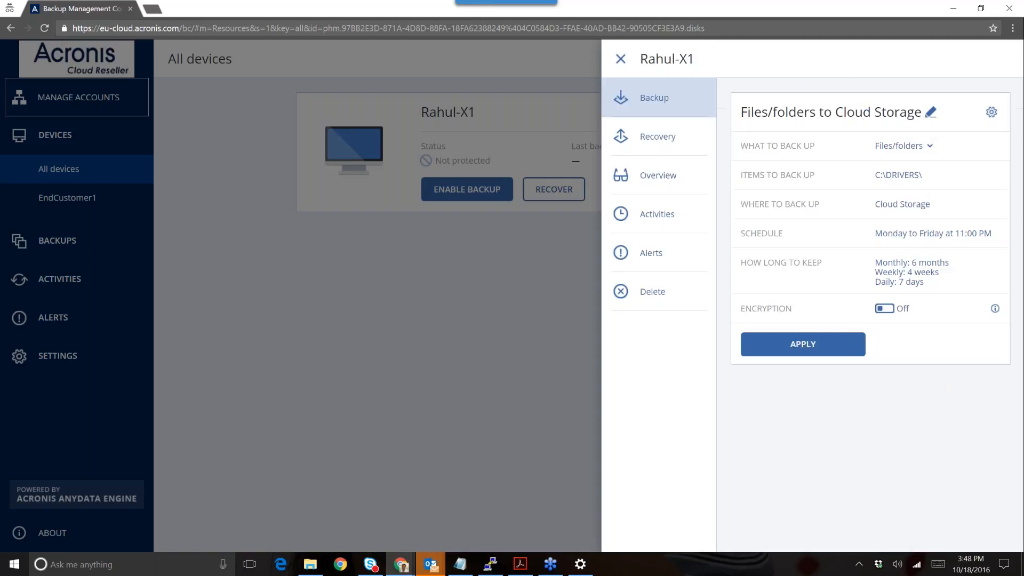
click(886, 309)
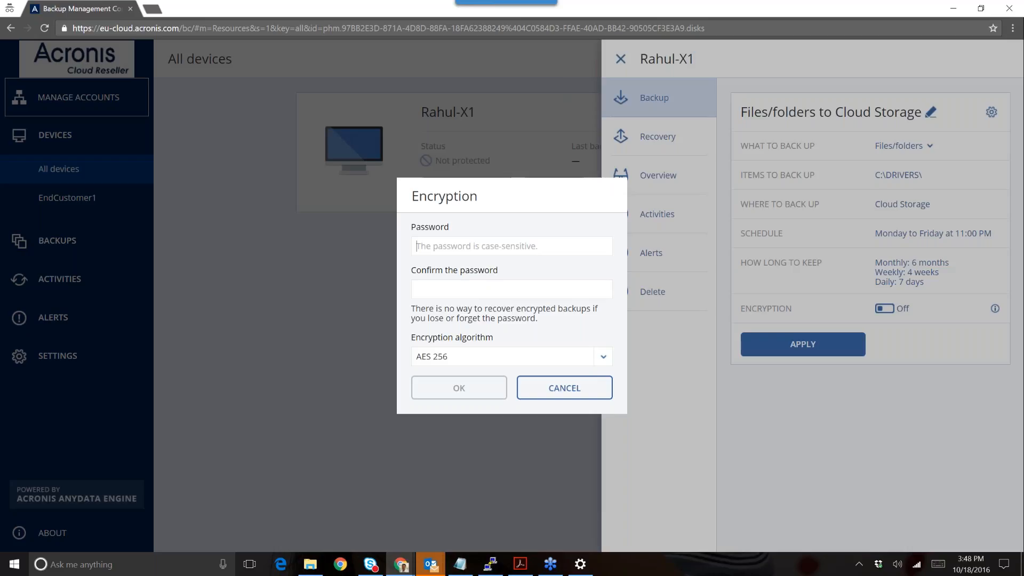
click(564, 388)
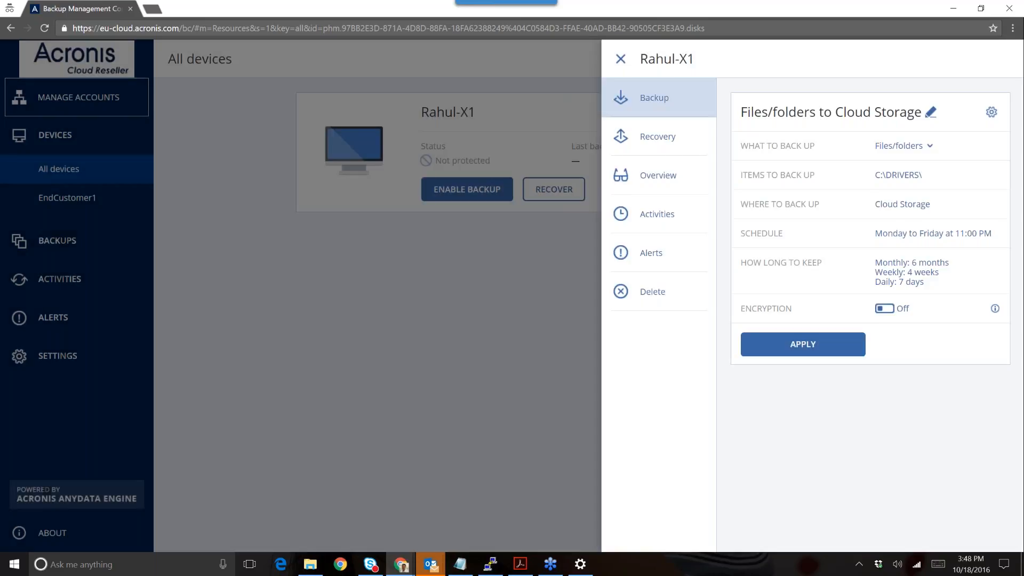
click(763, 343)
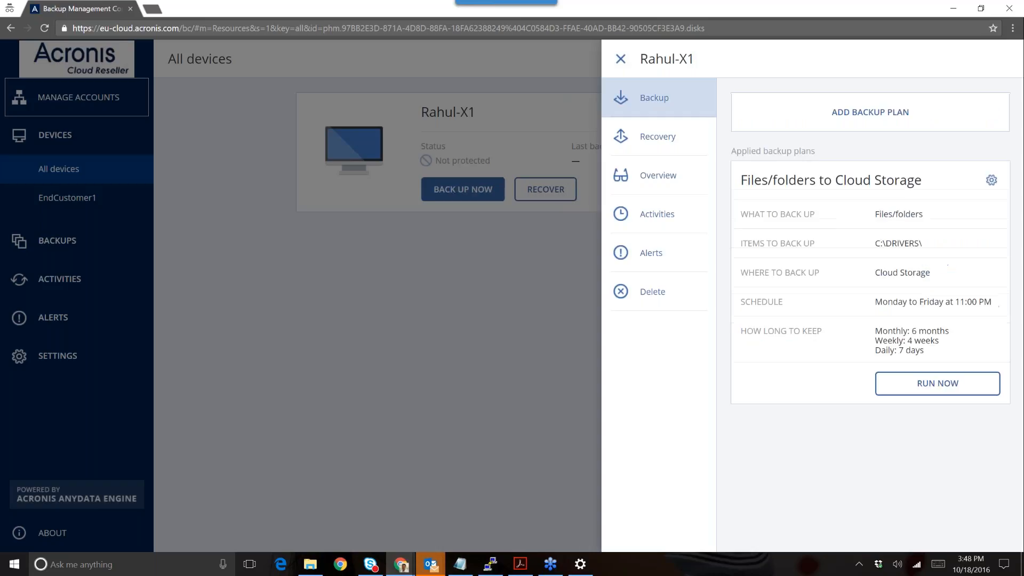
- Run the Rahul-X1 backup now and check its activities and alerts (none)
click(937, 383)
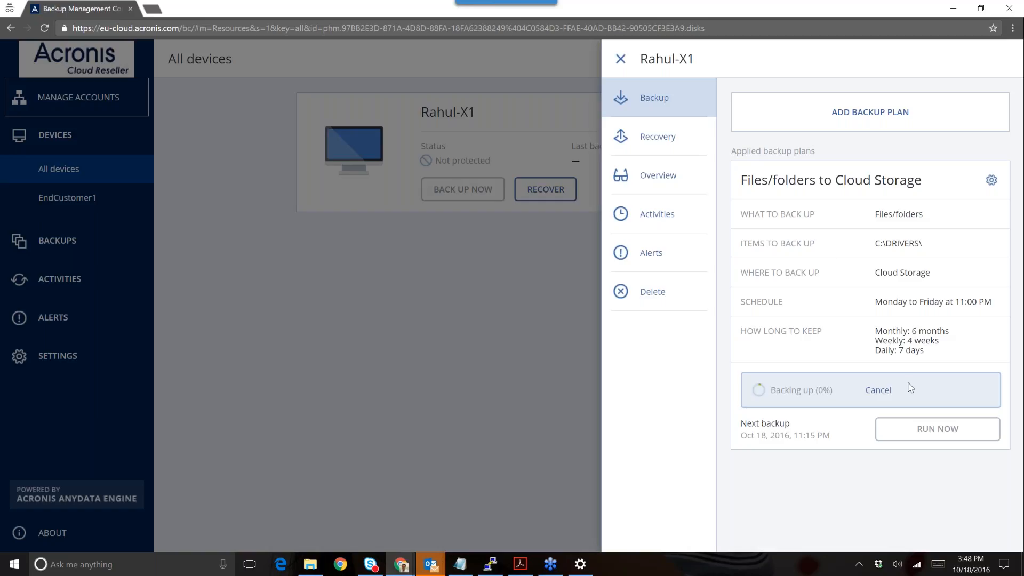
click(652, 208)
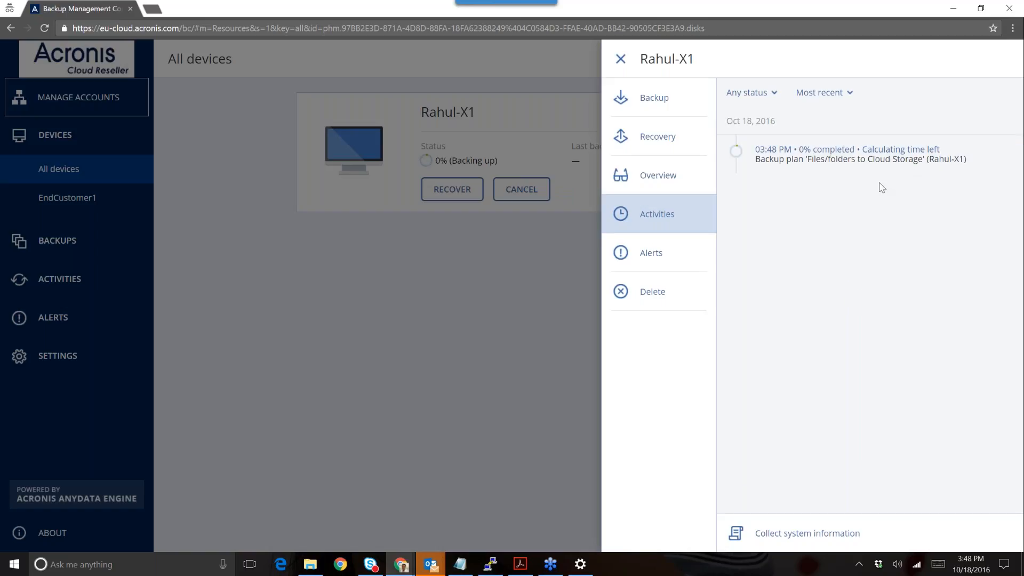
click(655, 255)
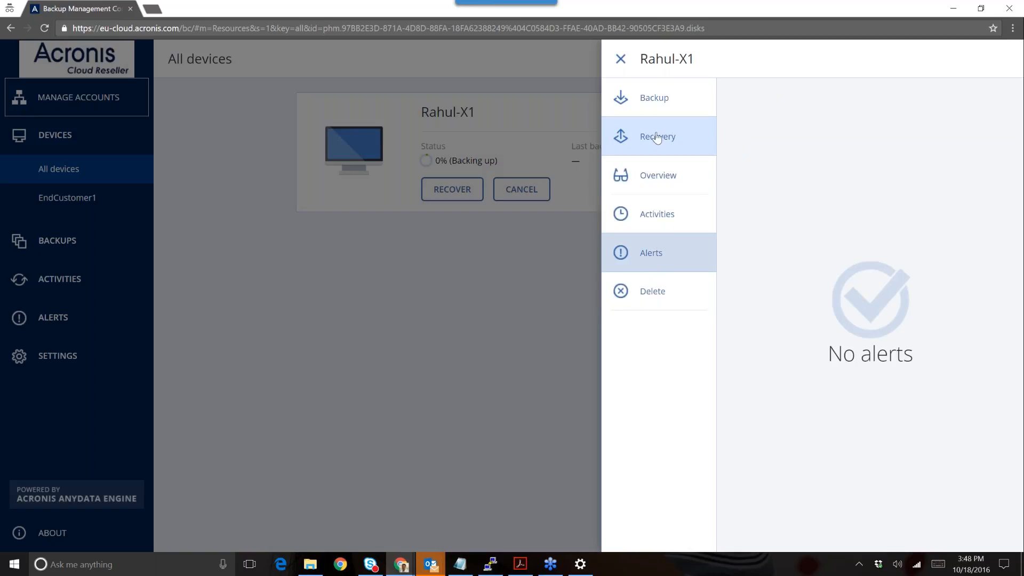
- Open and discard a new backup plan, then return to the running backup's activity
click(666, 107)
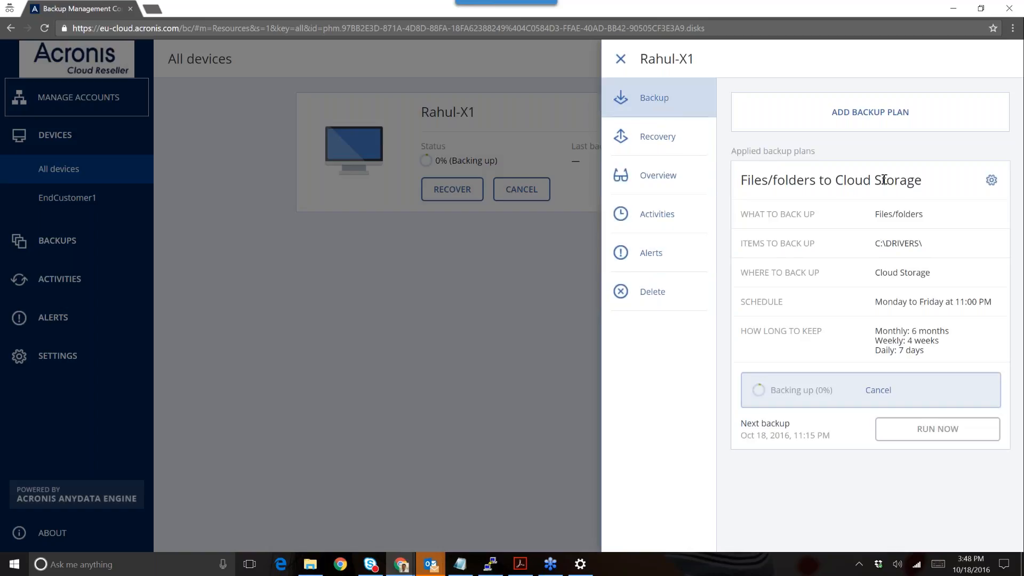
click(928, 110)
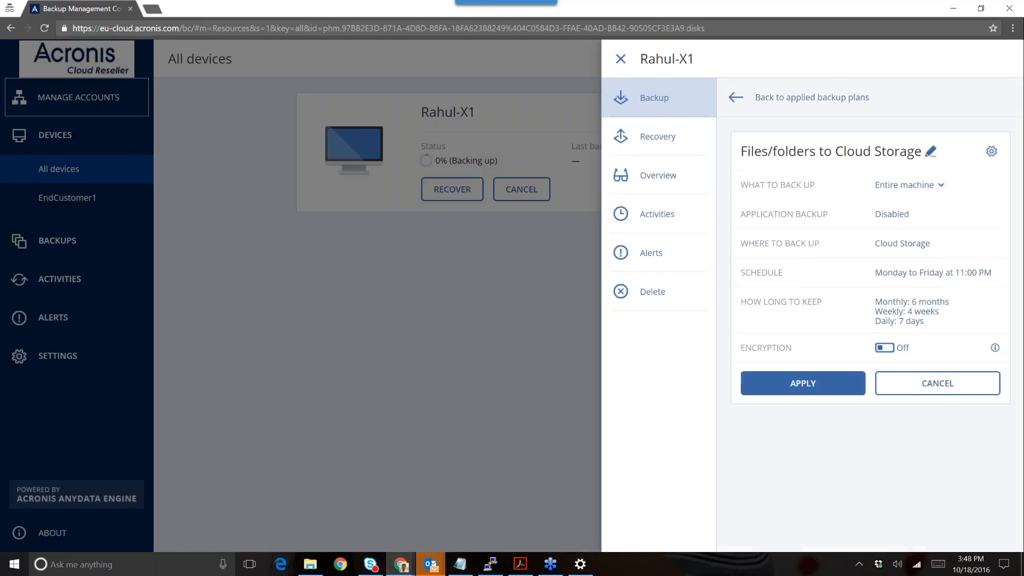
click(909, 385)
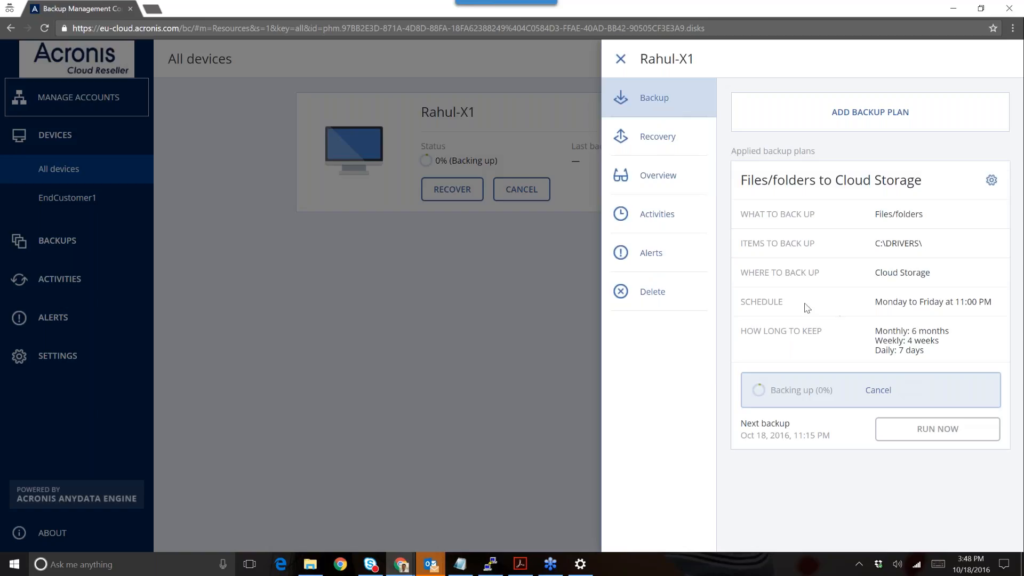
click(669, 221)
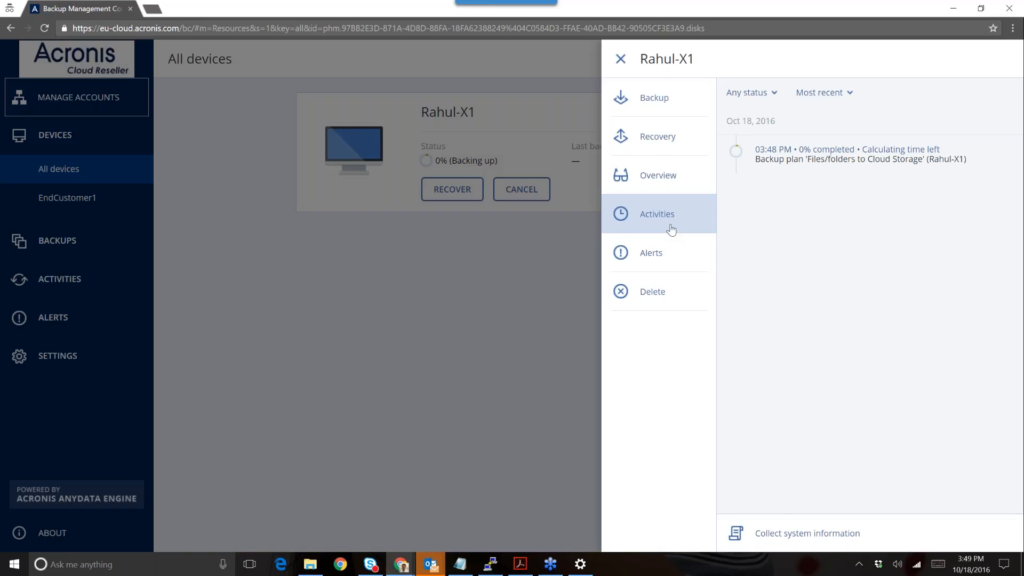
- Collect Rahul-X1's system information and close its details panel
click(794, 537)
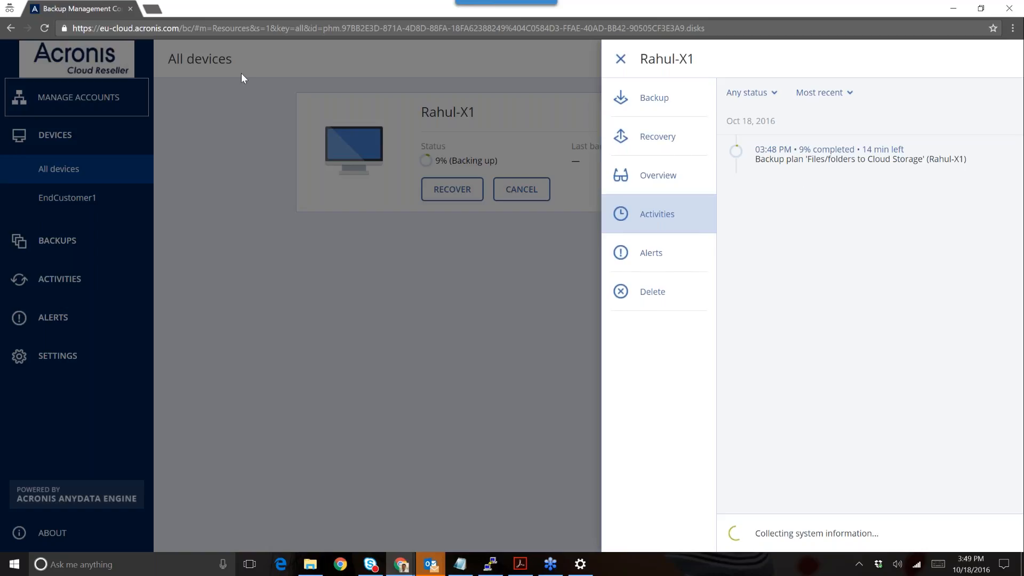
click(591, 273)
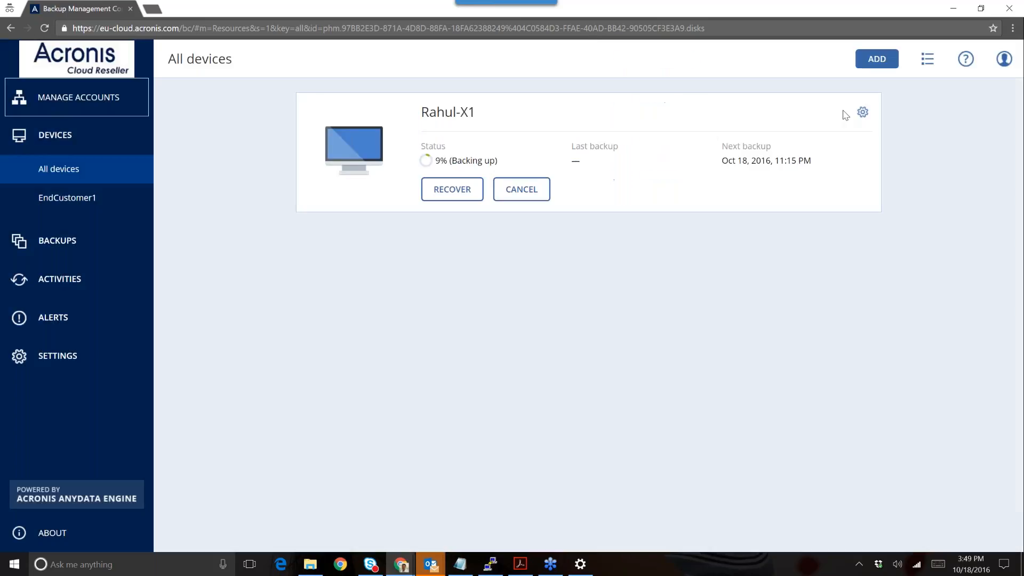
click(1003, 60)
- Log out, sign back in with the saved browser login, and briefly view the storage gateway PDF guide
click(905, 181)
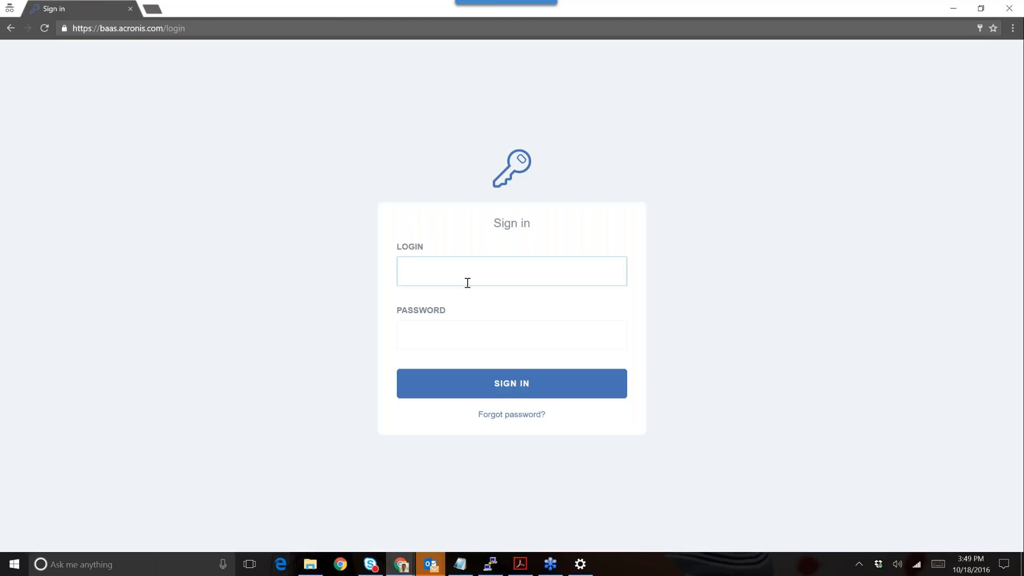
click(467, 281)
key(Down)
key(Return)
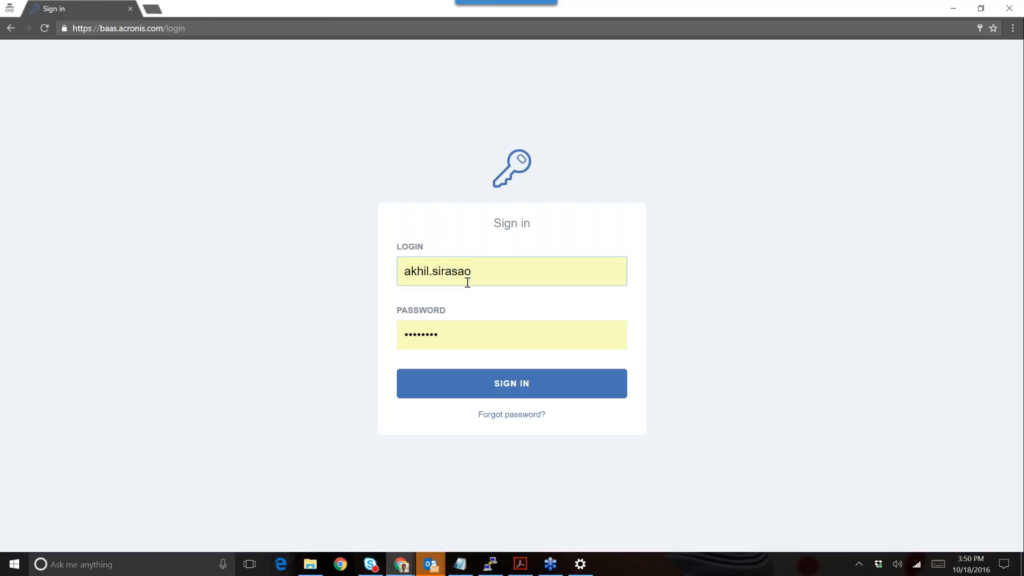
key(Return)
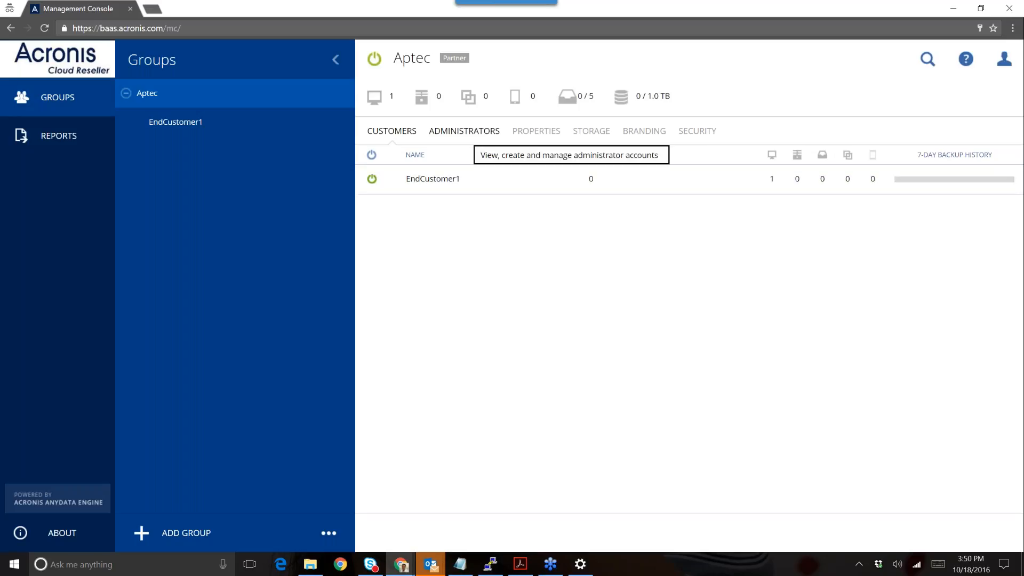
click(521, 565)
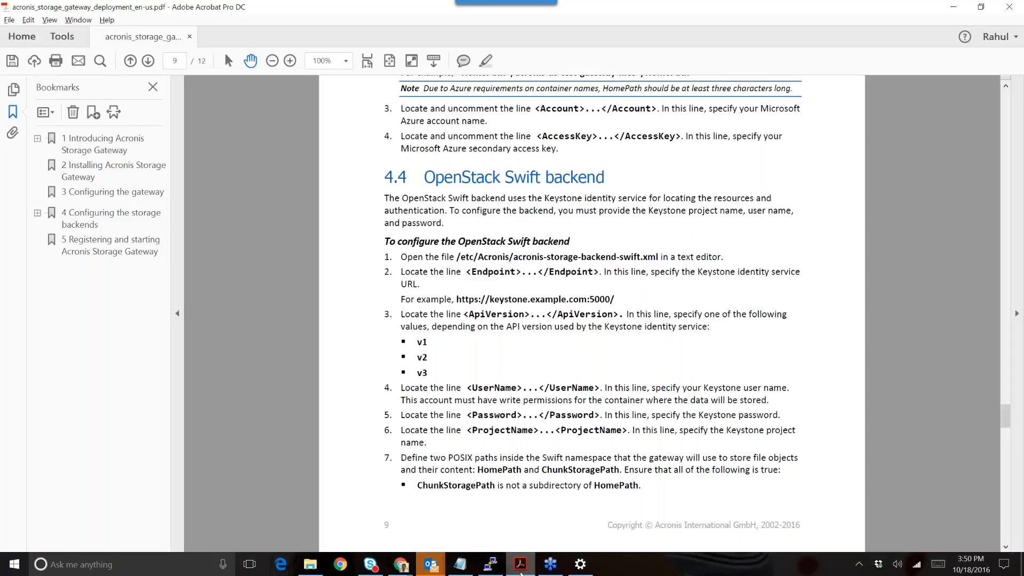
click(521, 565)
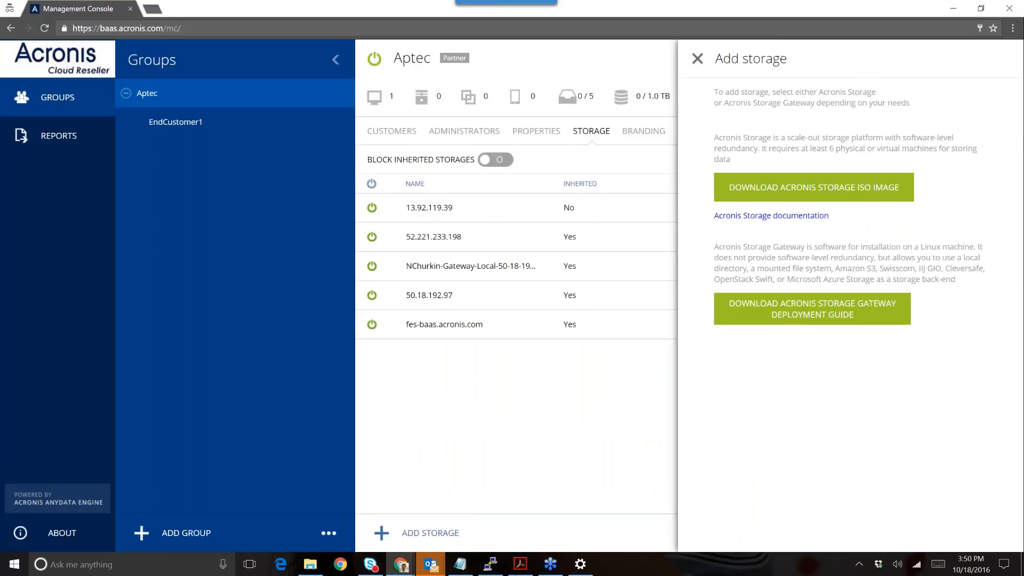
click(520, 563)
click(520, 564)
- Close the Add storage panel and open a new incognito tab beside the Management Console
click(697, 58)
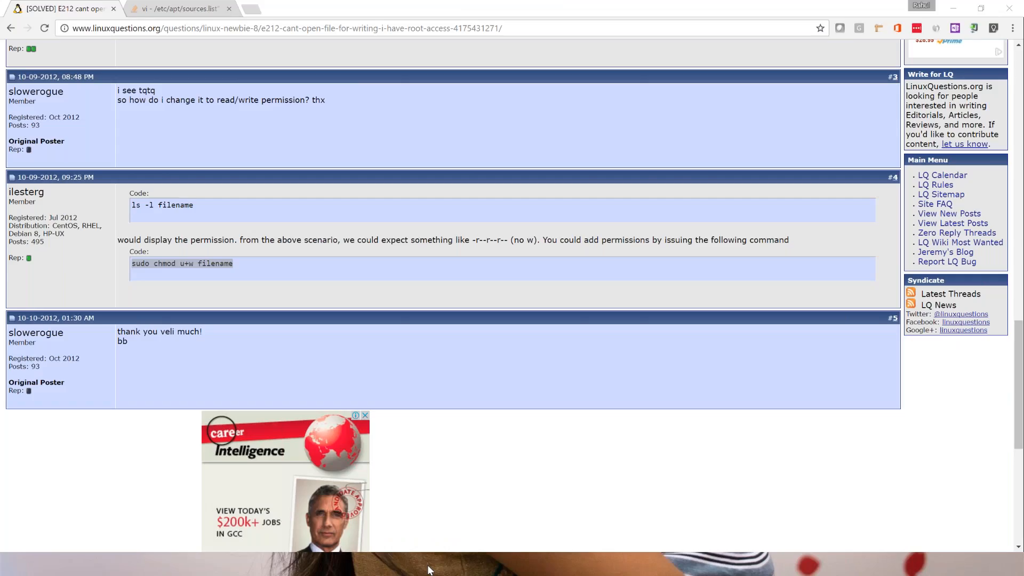
mouse_move(491, 528)
mouse_move(611, 514)
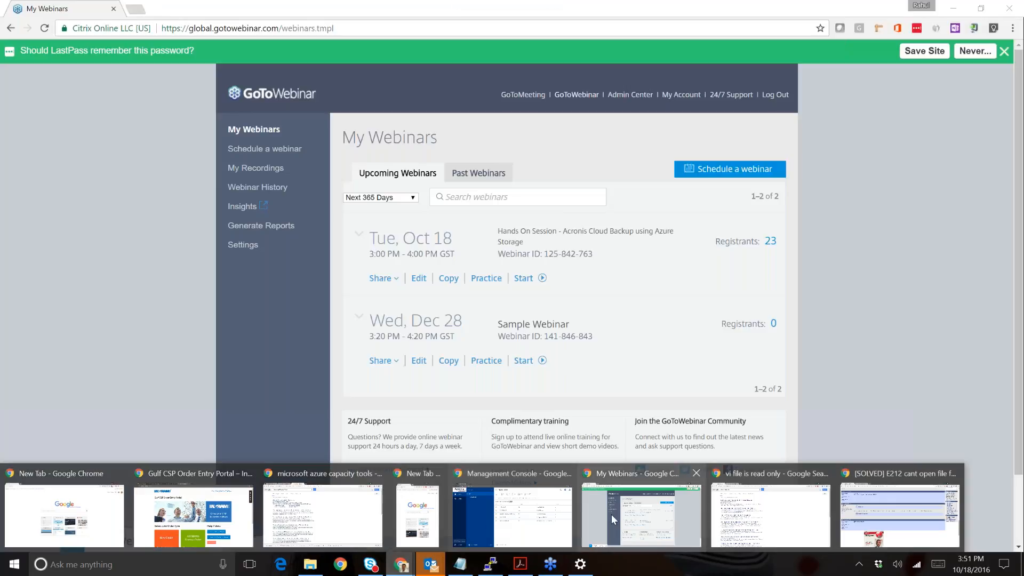
mouse_move(403, 534)
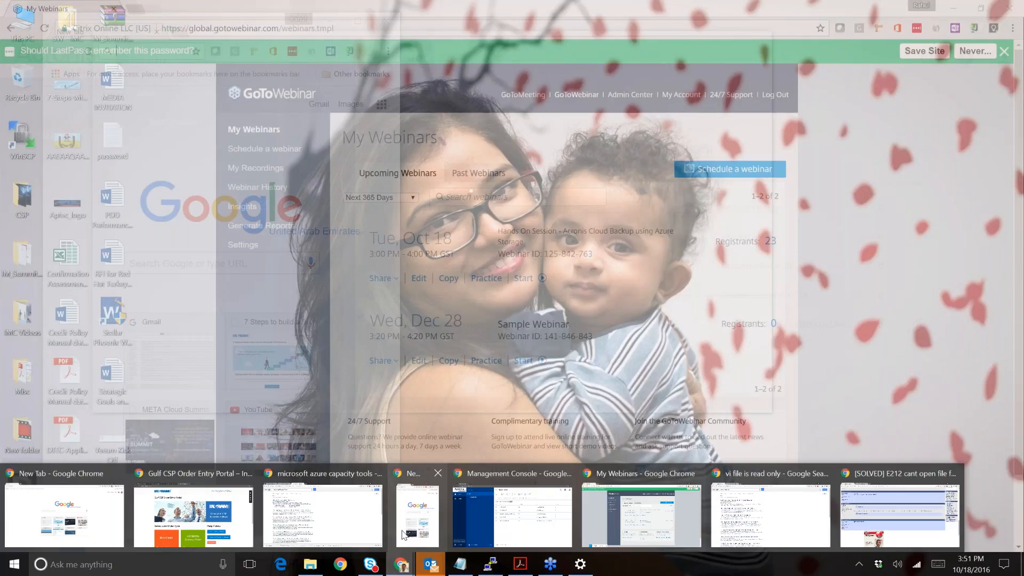
mouse_move(175, 507)
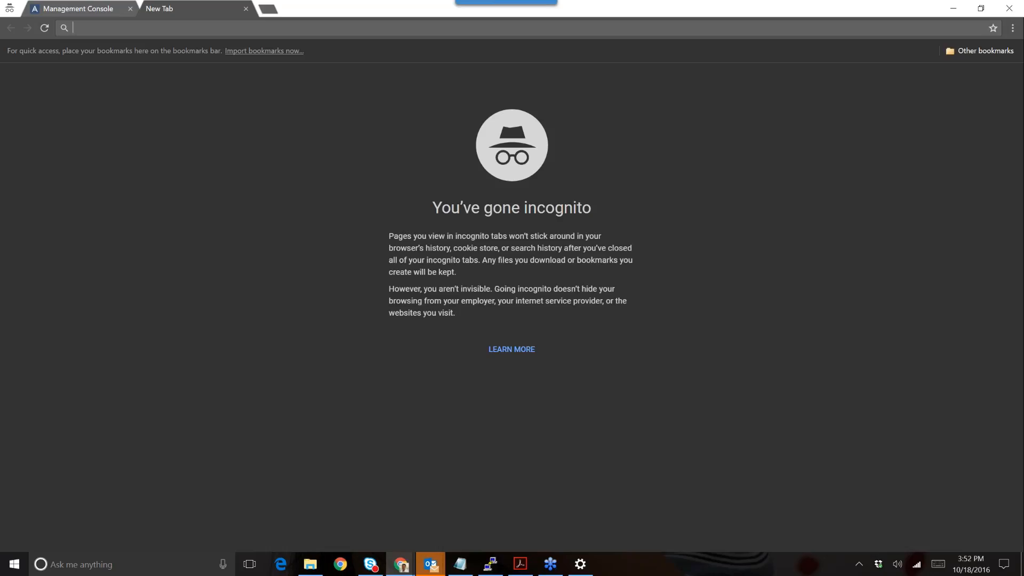
- Load portal.azure.com in the incognito tab to reach the Azure portal dashboard
text(p)
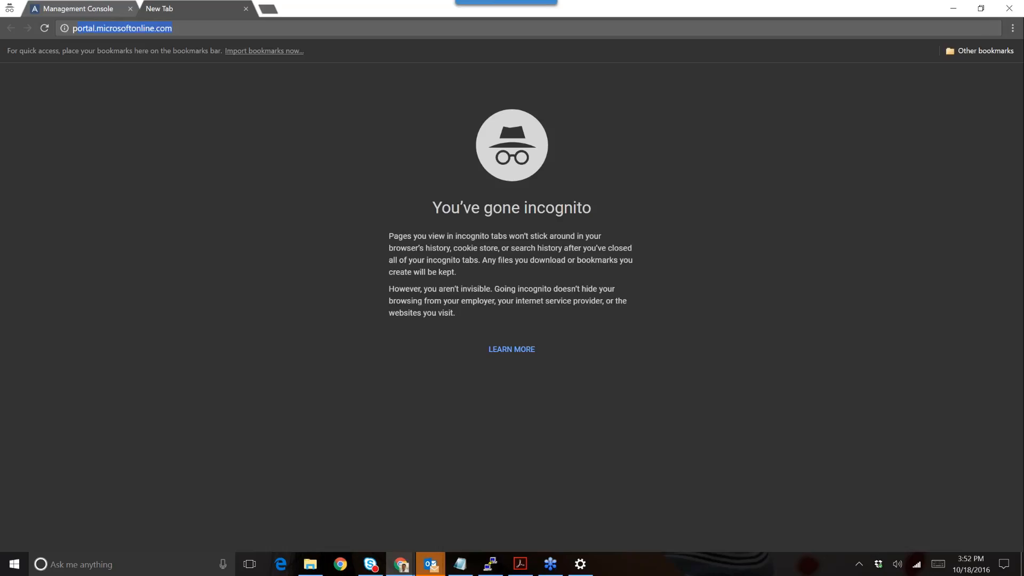
text(ortal)
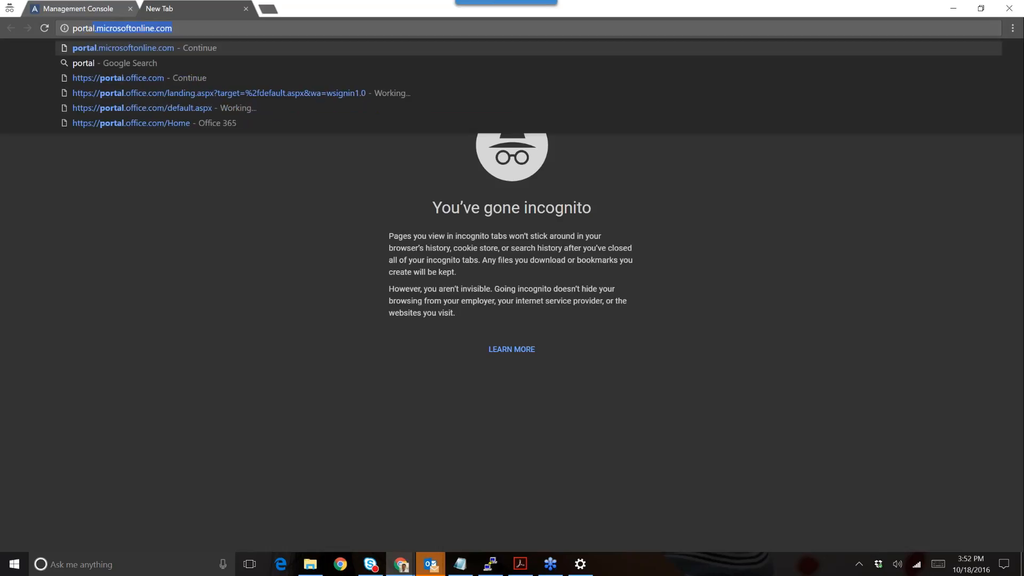
text(.az)
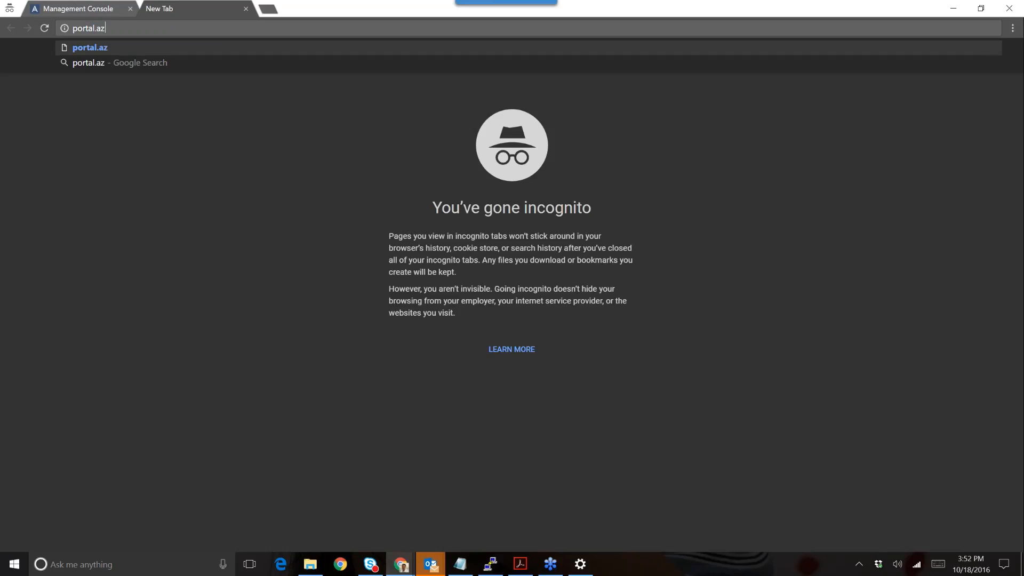
text(ure.com)
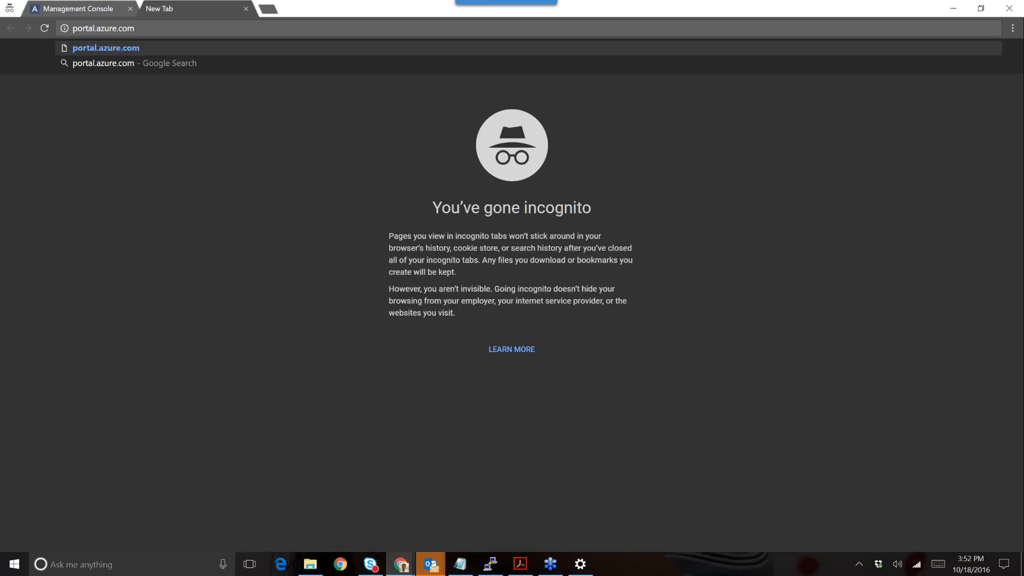
key(Return)
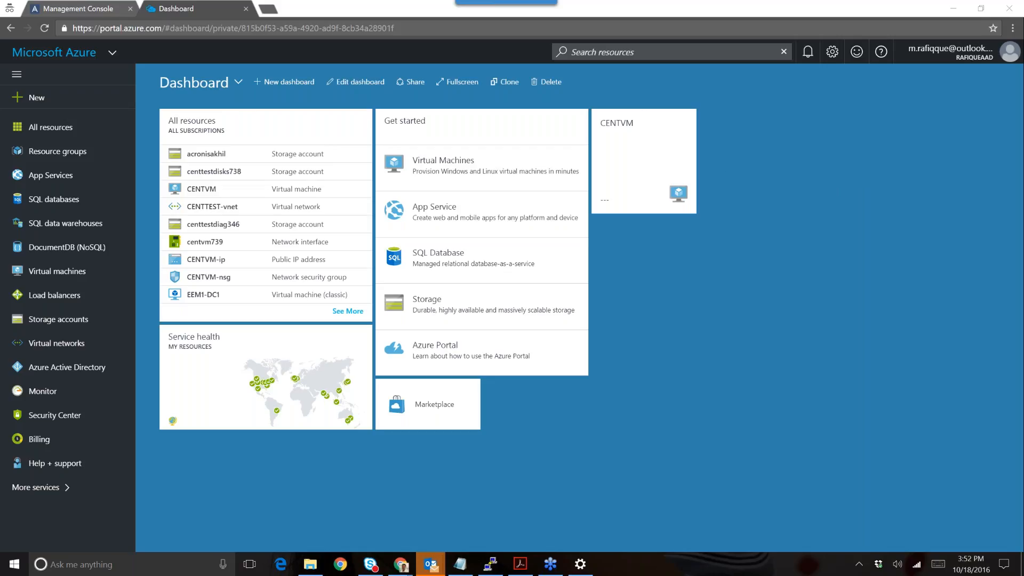
- Open the CENTVM virtual machine overview in Azure, then return to Aptec's storage list
click(626, 146)
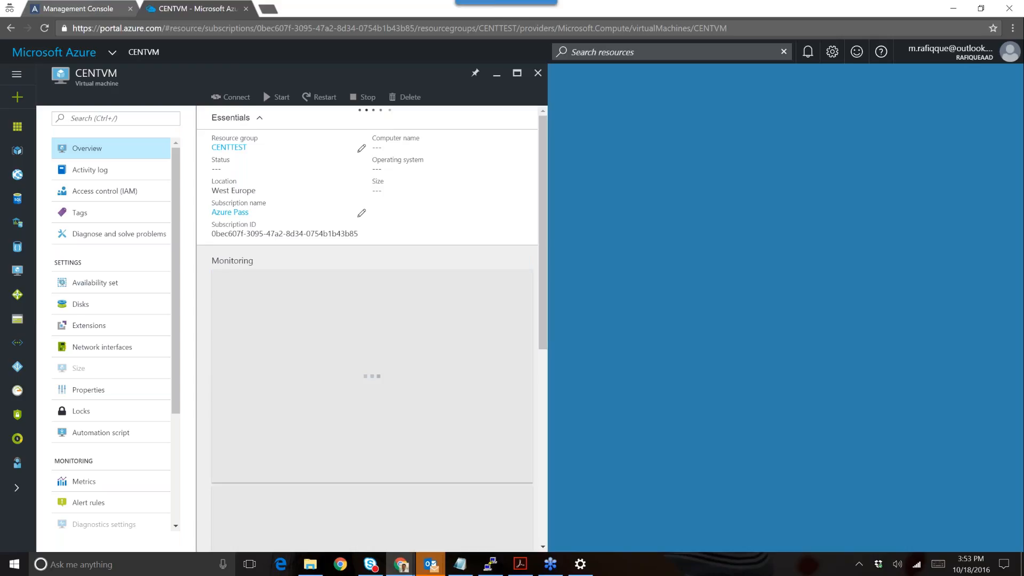
click(83, 11)
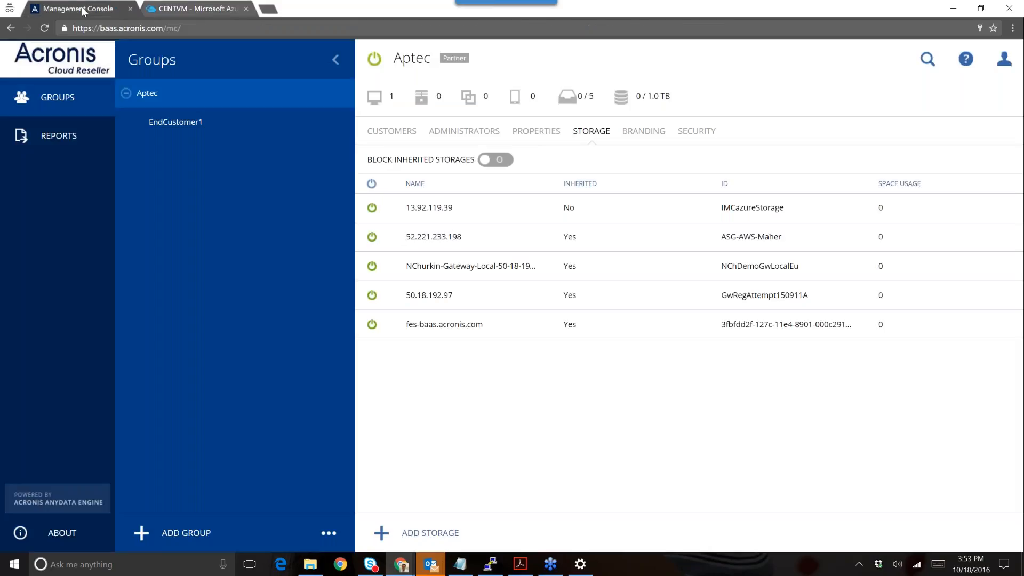
- Highlight the 13.92.119.39 Azure storage entry, then go back to the CENTVM Azure page
click(476, 207)
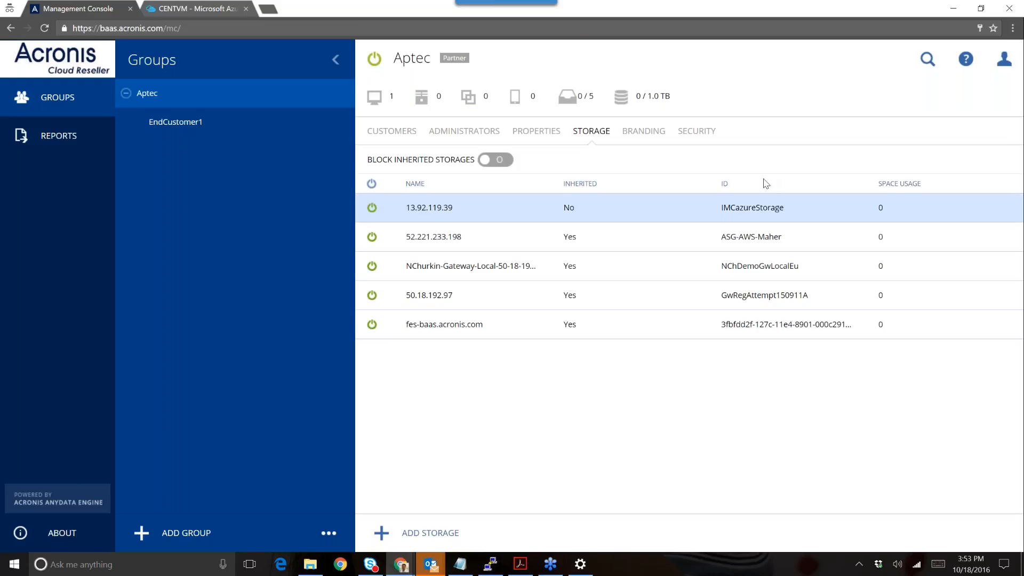
click(848, 20)
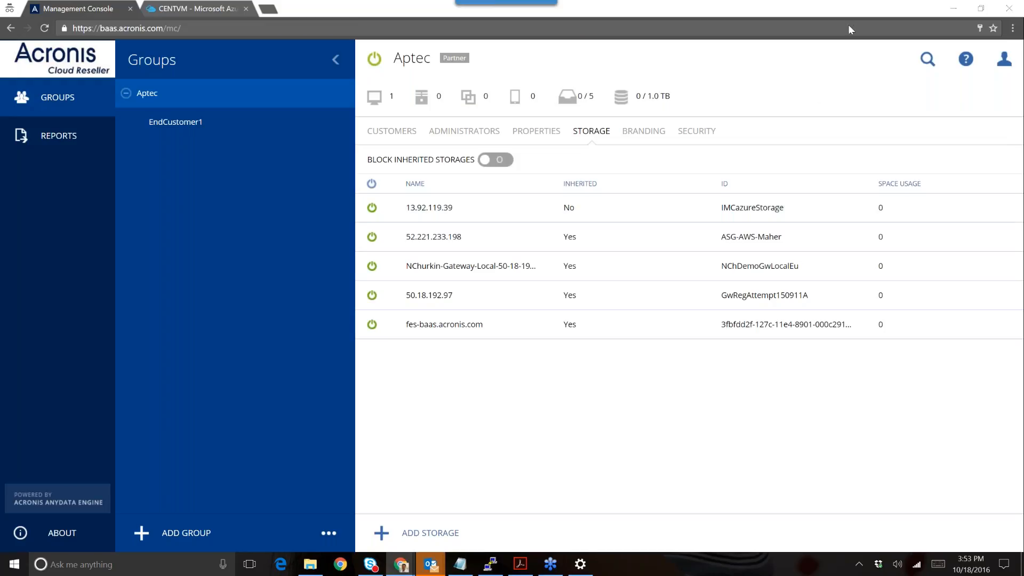
click(849, 28)
click(186, 7)
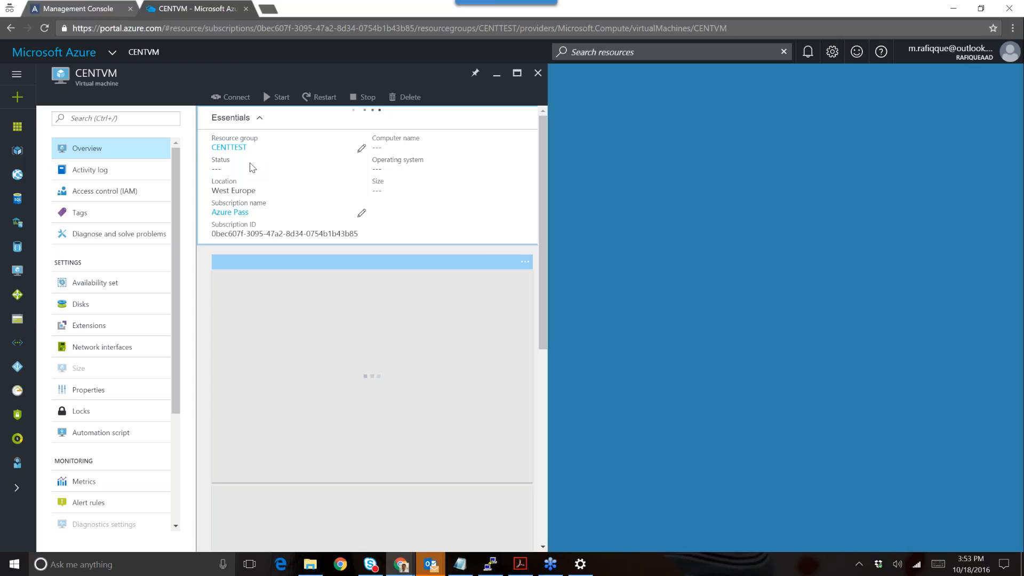
- Switch back to Aptec's Acronis storage list showing 13.92.119.39 (IMCazureStorage)
click(97, 7)
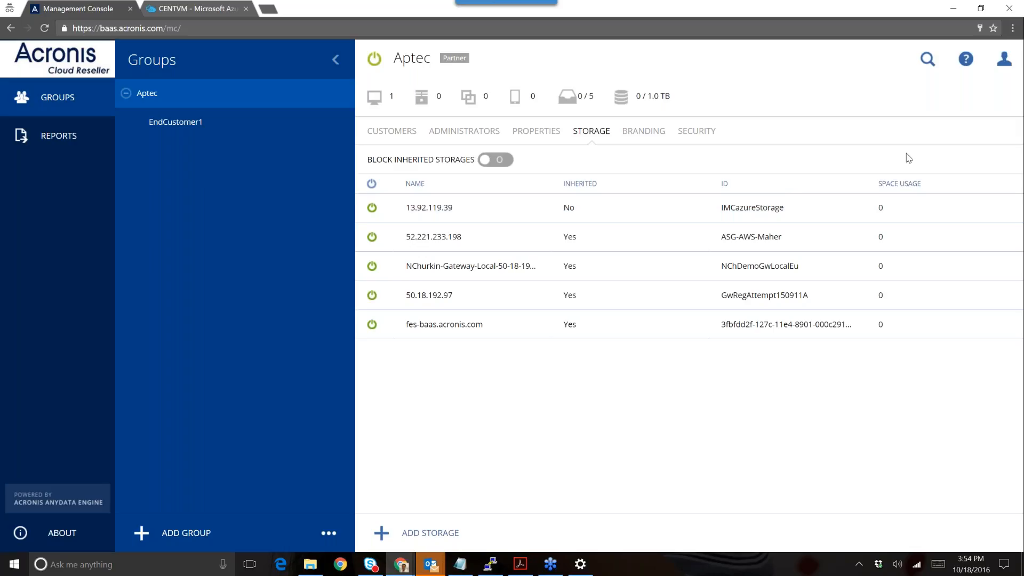
- Log out of the reseller account and sign in with the customer user's login and password
click(1005, 53)
click(875, 155)
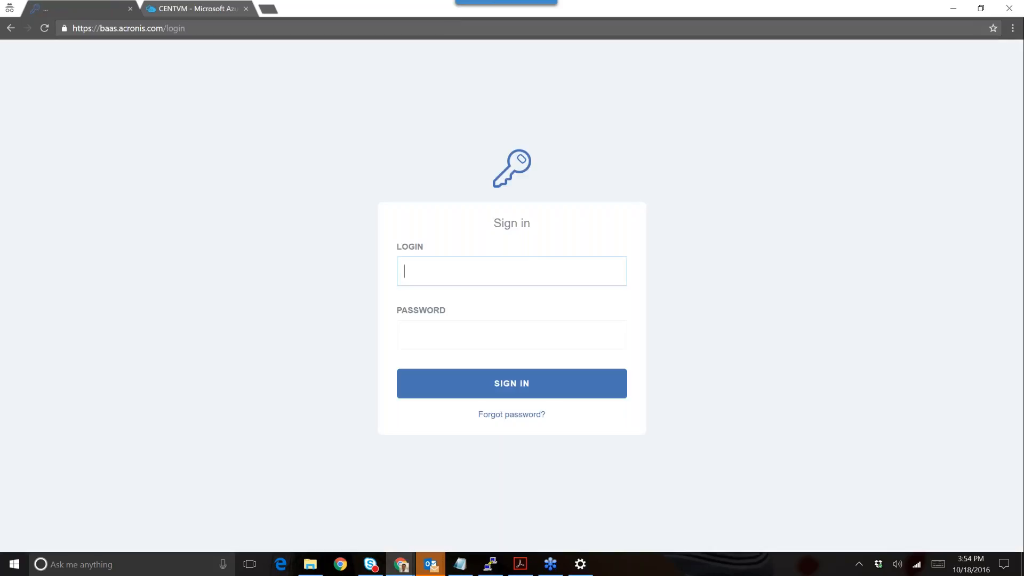
click(523, 264)
text(u)
key(BackSpace)
text(user123)
key(Tab)
text(********)
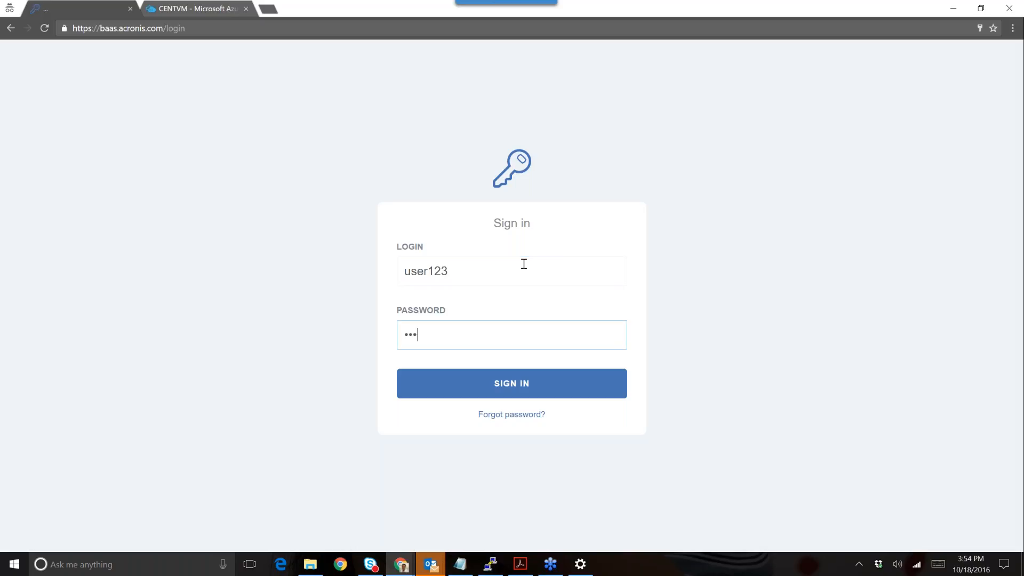
click(524, 264)
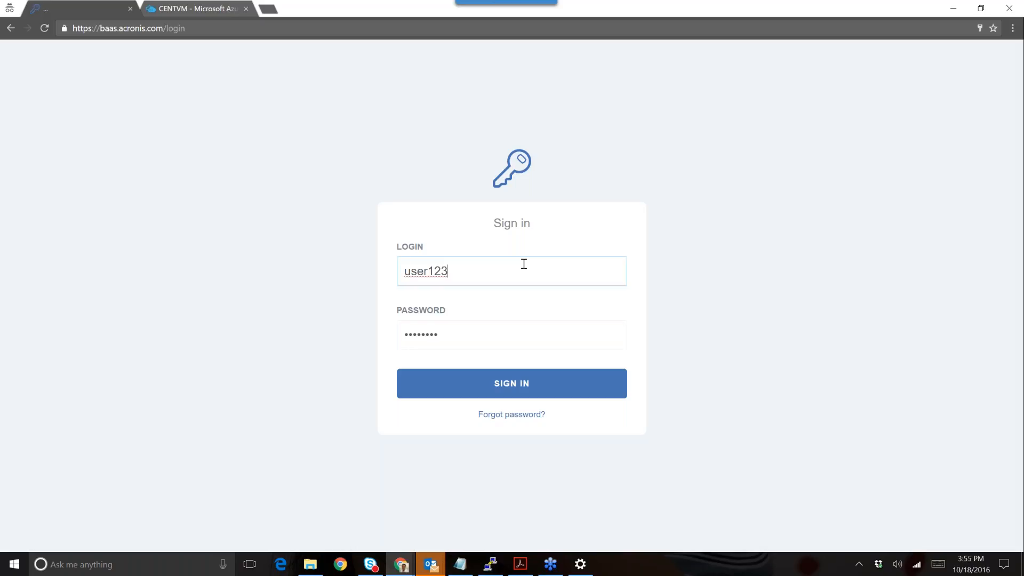
key(Return)
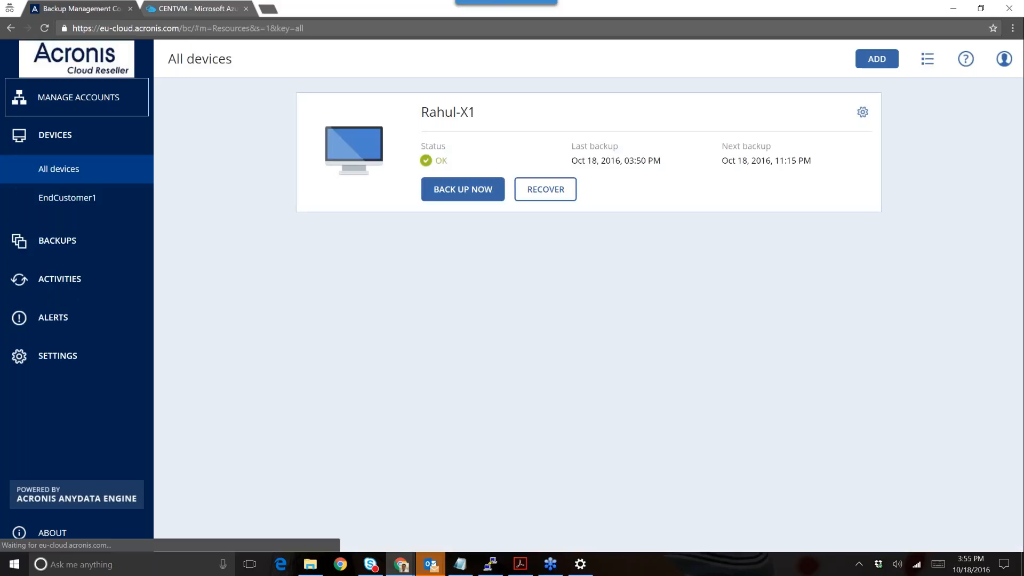
- Review Rahul-X1's cloud storage backups and Network/NFS folder location options, then show Activities
click(80, 238)
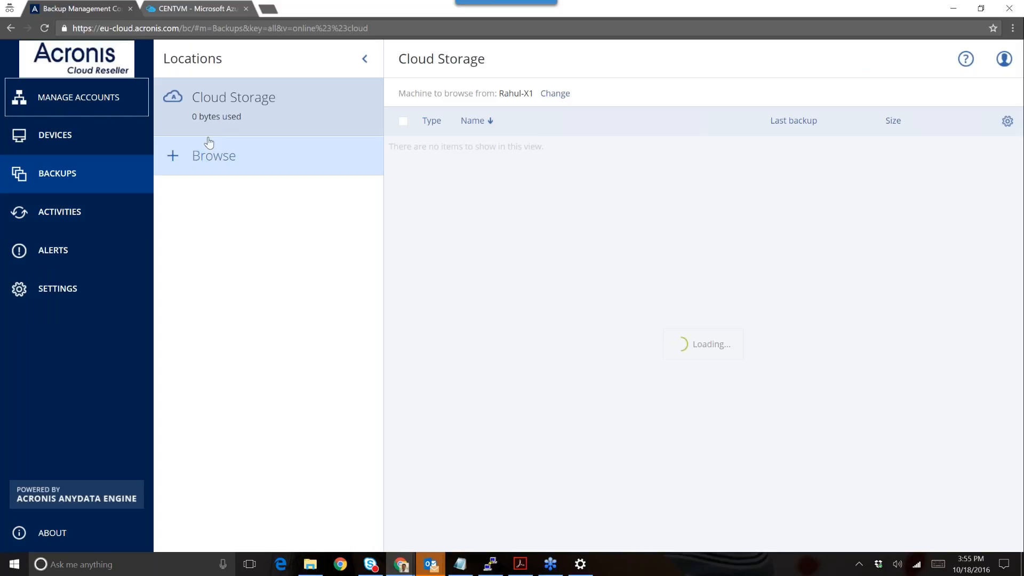
click(235, 169)
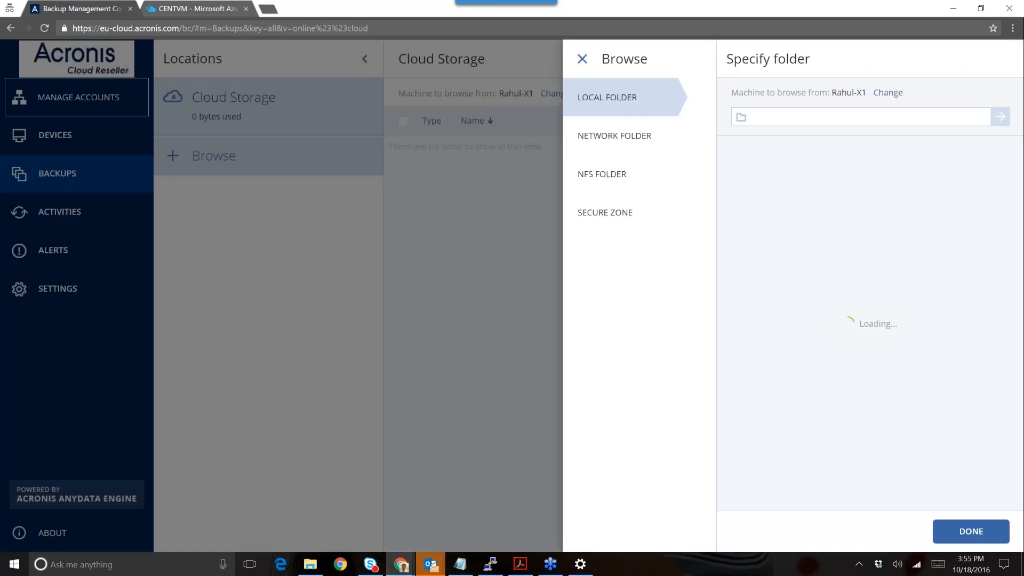
click(613, 140)
click(613, 174)
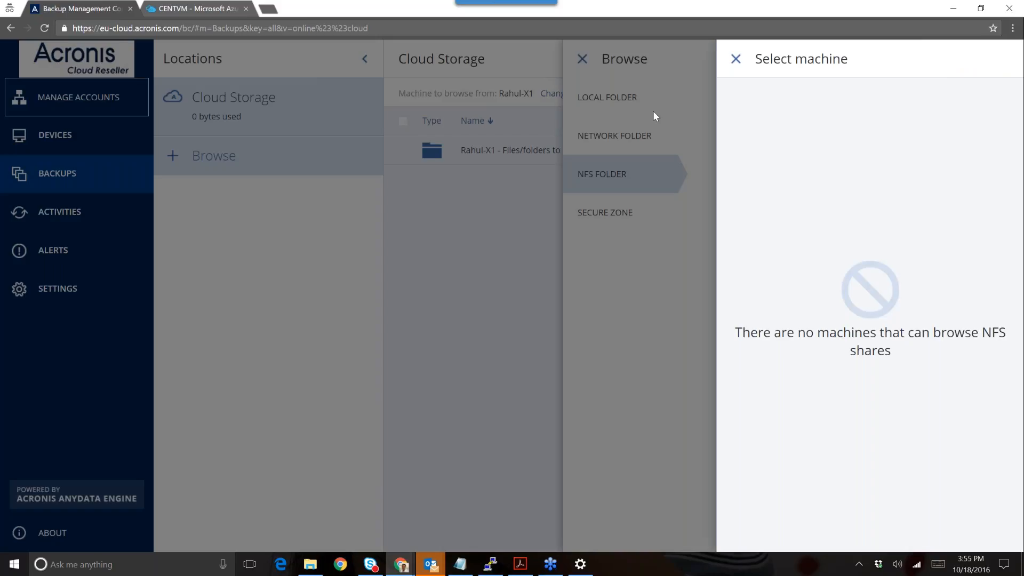
click(736, 59)
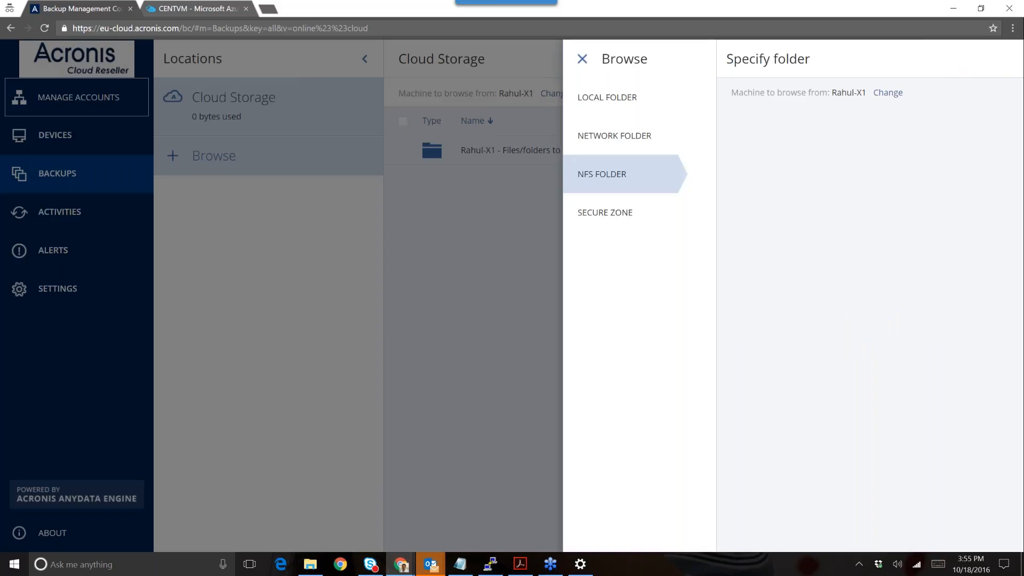
click(582, 59)
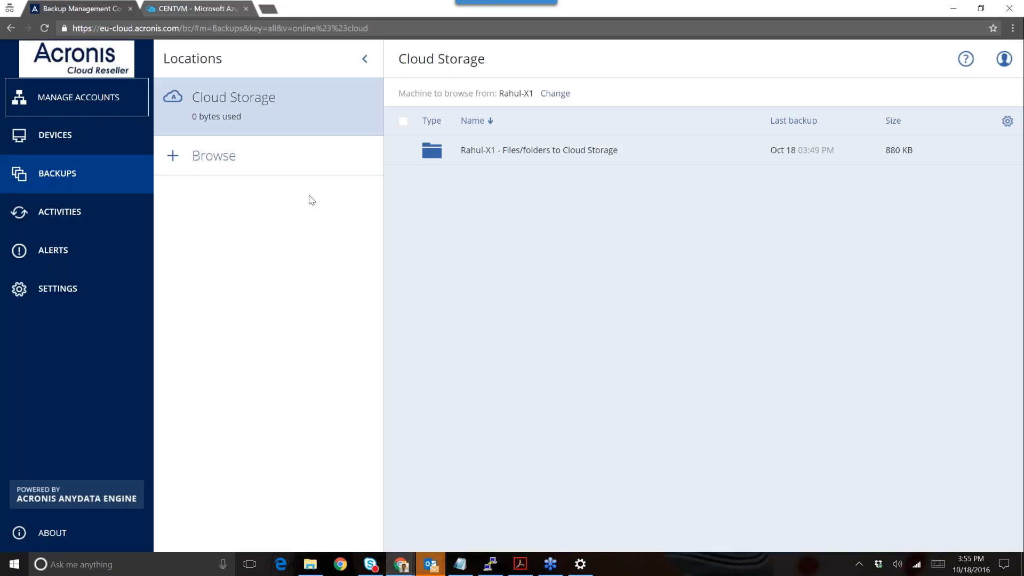
click(43, 221)
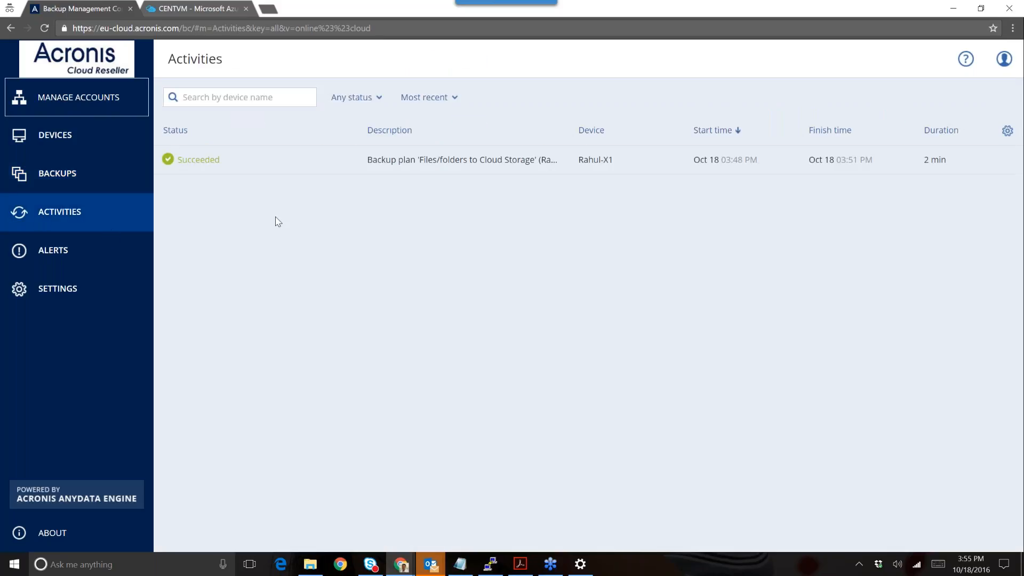
- View the succeeded Rahul-X1 backup's details, then confirm the Alerts page shows 0 alerts
click(416, 162)
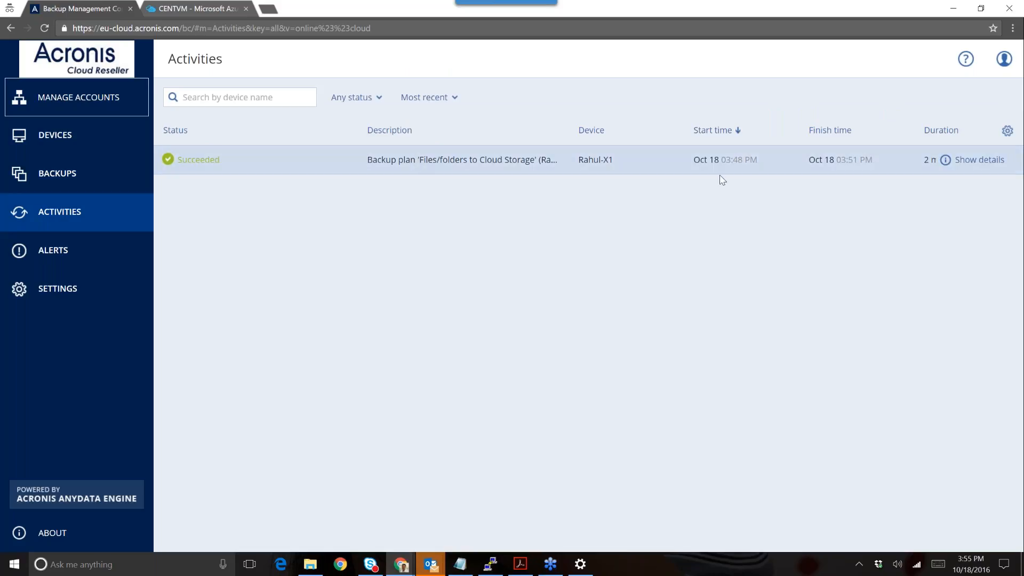
click(972, 159)
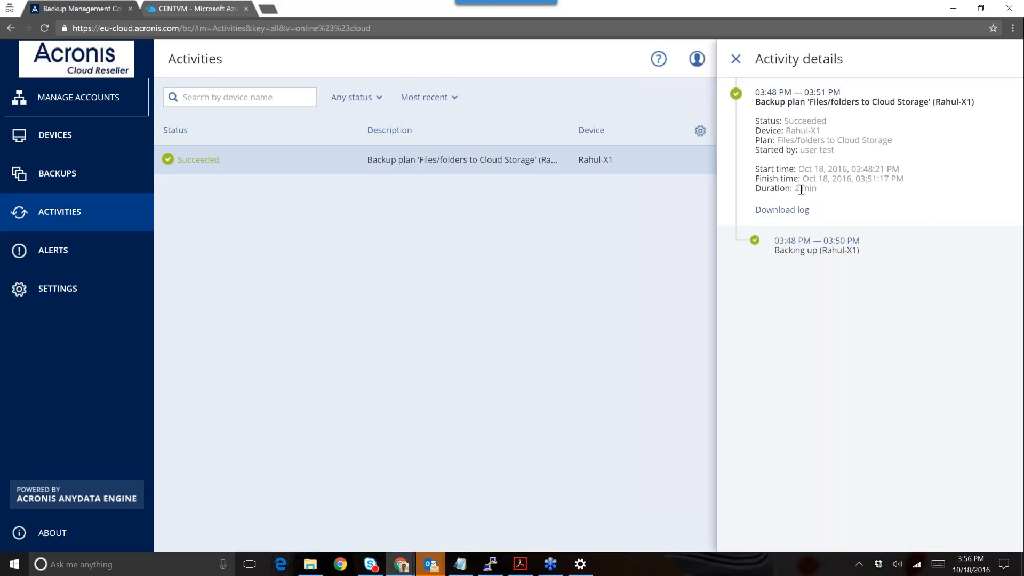
click(735, 60)
click(114, 253)
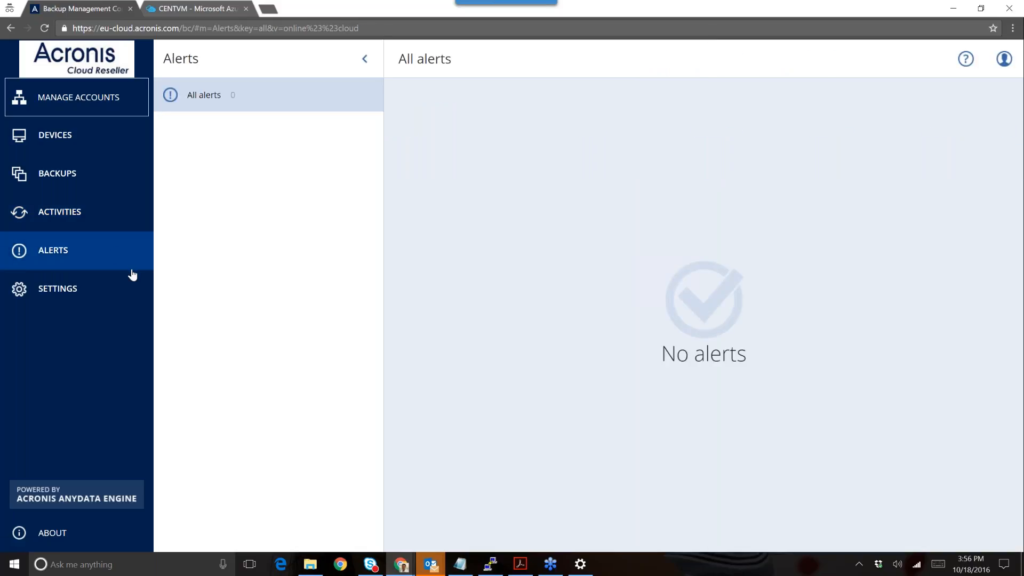
- In Settings > Agents, select Rahul-X1 running agent version 12.0 3539
click(116, 288)
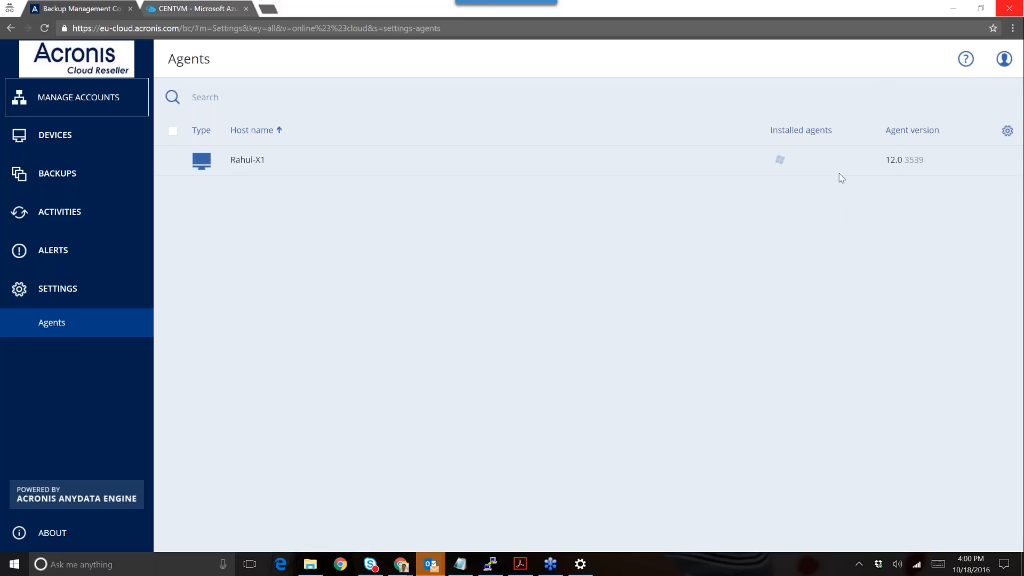
click(848, 160)
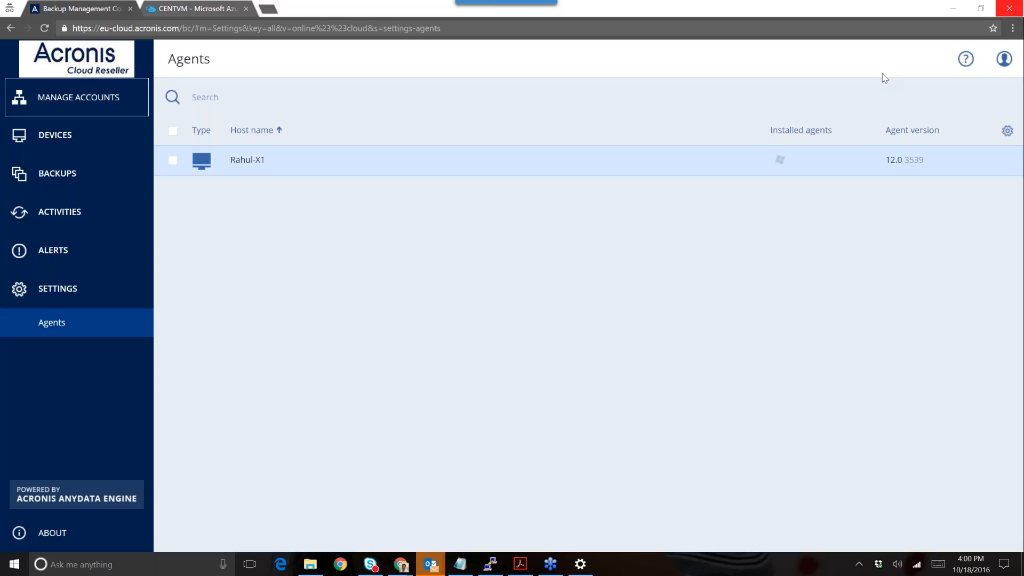